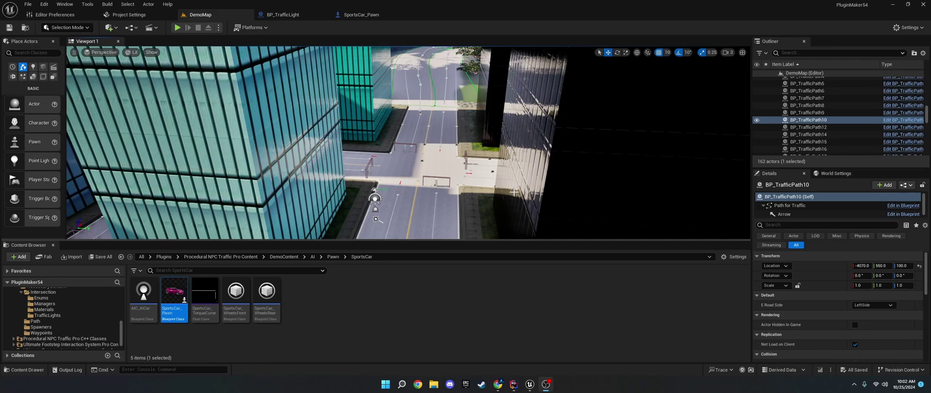
Step: Orbit the DemoMap view to look straight down the city street toward the intersection
{"action": "right_click_drag", "start_coordinate": [339, 145], "coordinate": [491, 161]}
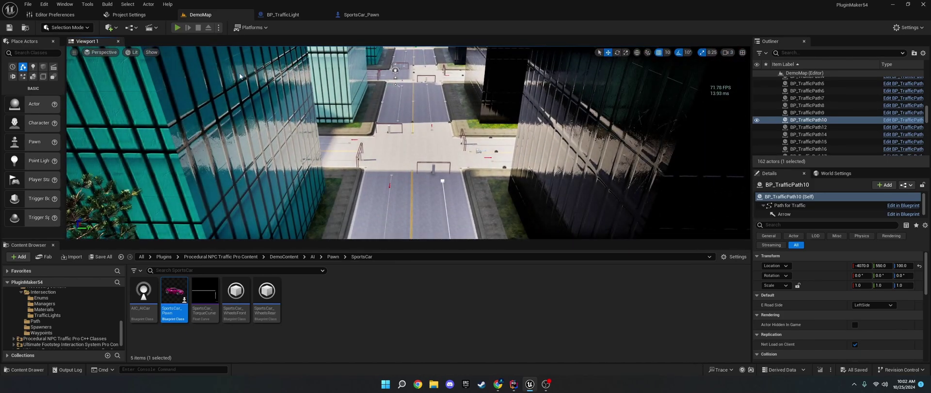
Step: Play-test DemoMap, driving the sports car through AI traffic, then stop the session
{"action": "key", "text": "alt+p"}
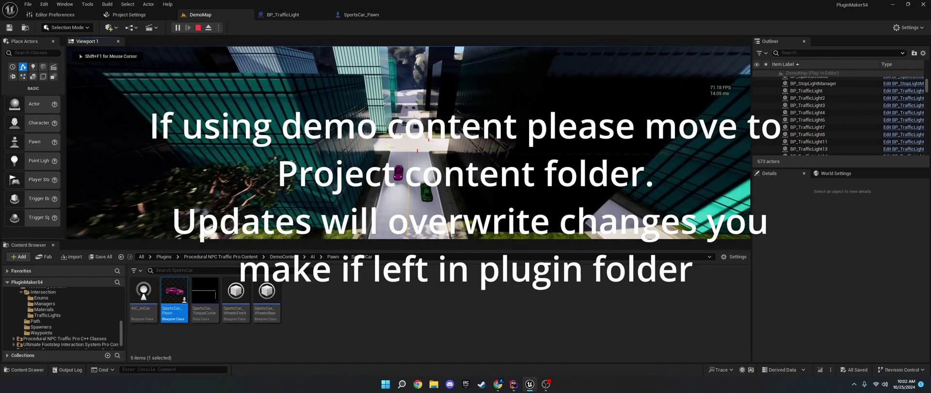
{"action": "left_click", "coordinate": [80, 53]}
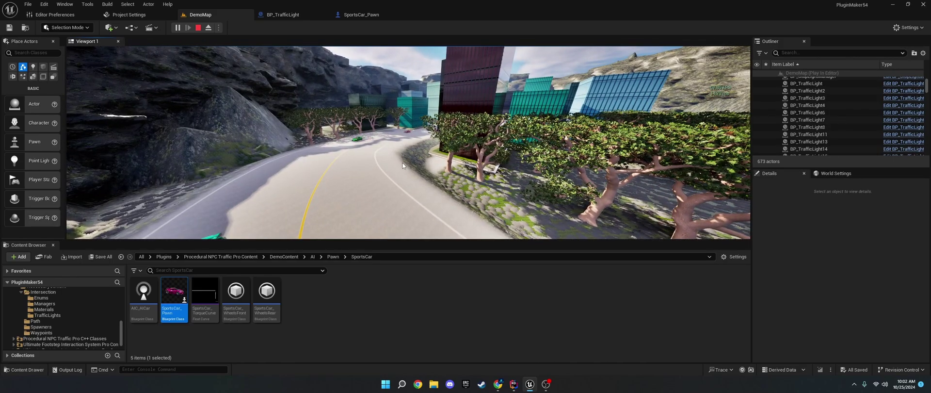
{"action": "key", "text": "Escape"}
{"action": "right_click_drag", "start_coordinate": [408, 145], "coordinate": [408, 145]}
Step: Frame BP_TrafficPath10, open the Plugins folder and check the Show Engine/Plugin Content setting
{"action": "key", "text": "f"}
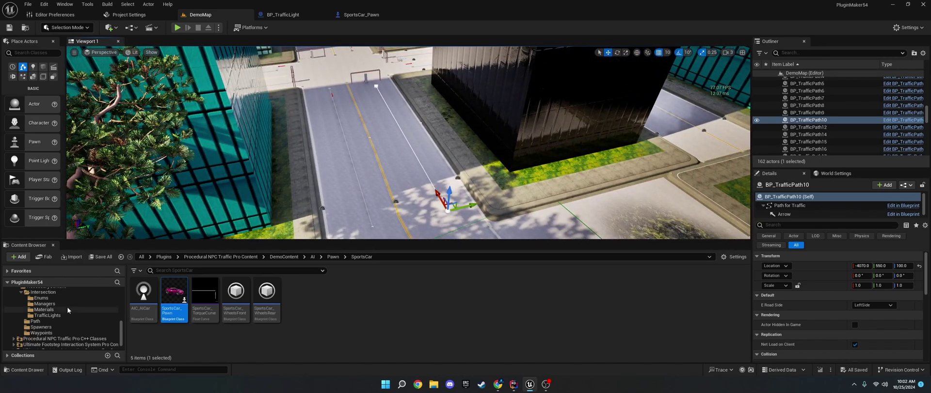
{"action": "scroll", "coordinate": [55, 316], "scroll_direction": "up", "scroll_amount": 5}
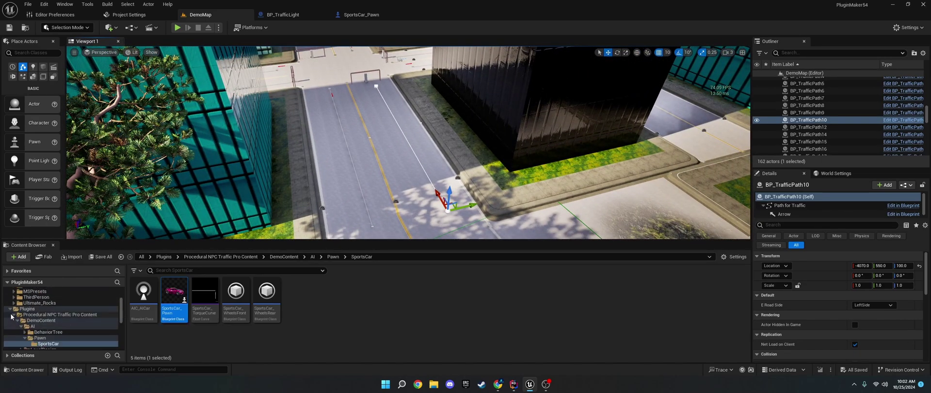
{"action": "double_click", "coordinate": [28, 337]}
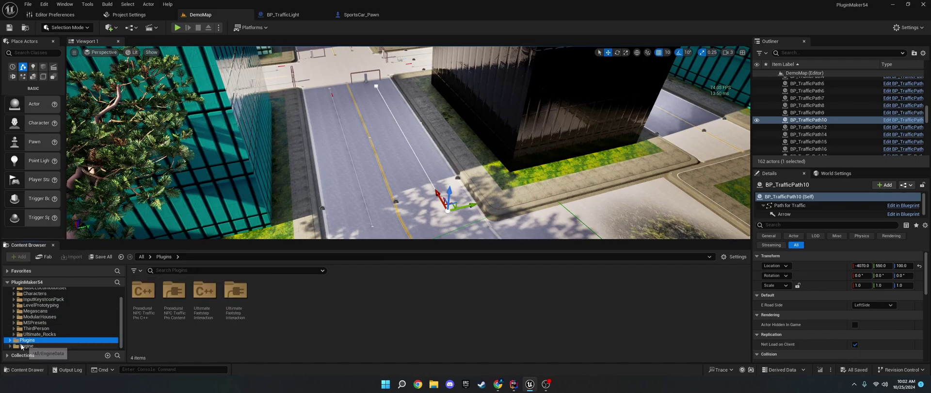
{"action": "left_click", "coordinate": [736, 256]}
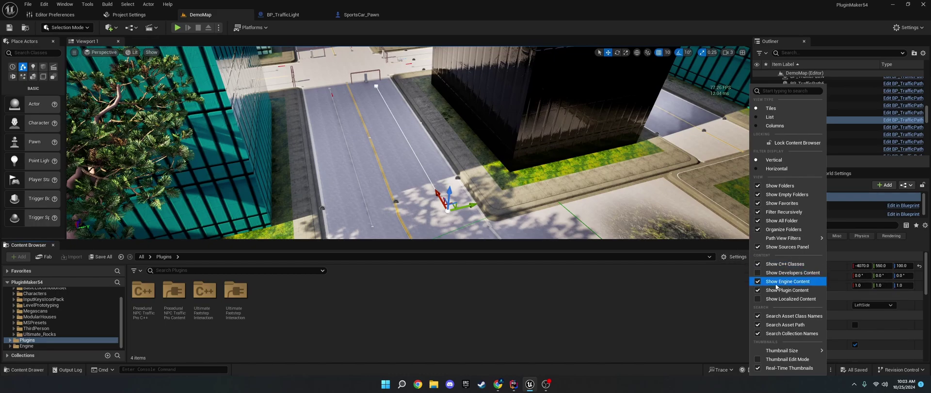
{"action": "left_click", "coordinate": [10, 347]}
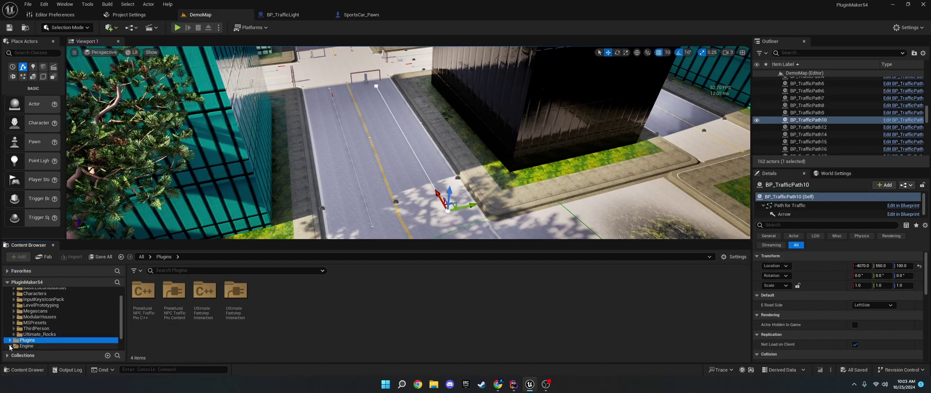
Step: Expand the project Plugins folder and select Procedural NPC Traffic Pro Content
{"action": "left_click", "coordinate": [10, 346]}
{"action": "left_click", "coordinate": [14, 345]}
{"action": "scroll", "coordinate": [30, 330], "scroll_direction": "up", "scroll_amount": 2}
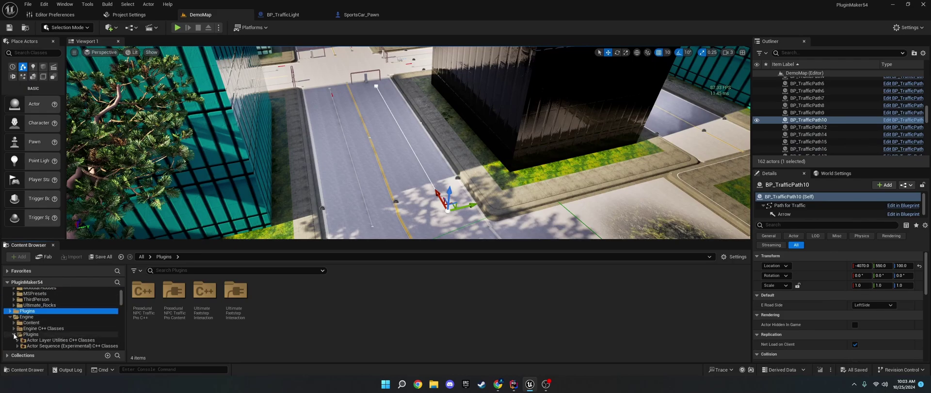
{"action": "left_click", "coordinate": [14, 334]}
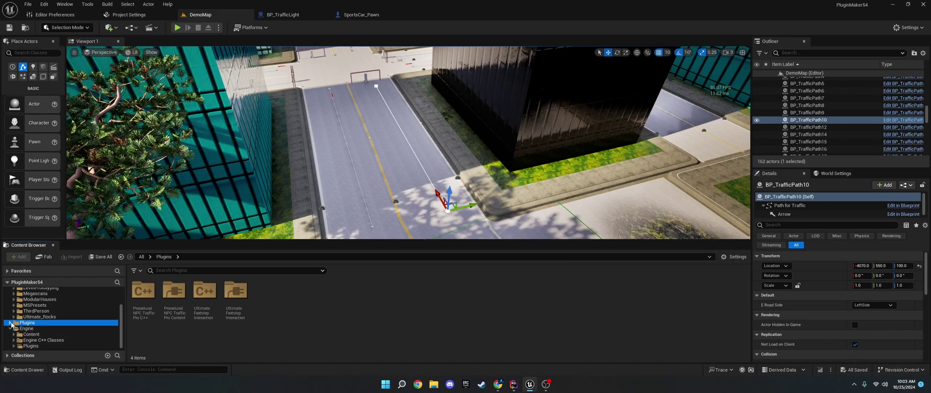
{"action": "left_click", "coordinate": [10, 322]}
{"action": "scroll", "coordinate": [46, 326], "scroll_direction": "down", "scroll_amount": 2}
{"action": "left_click", "coordinate": [18, 299]}
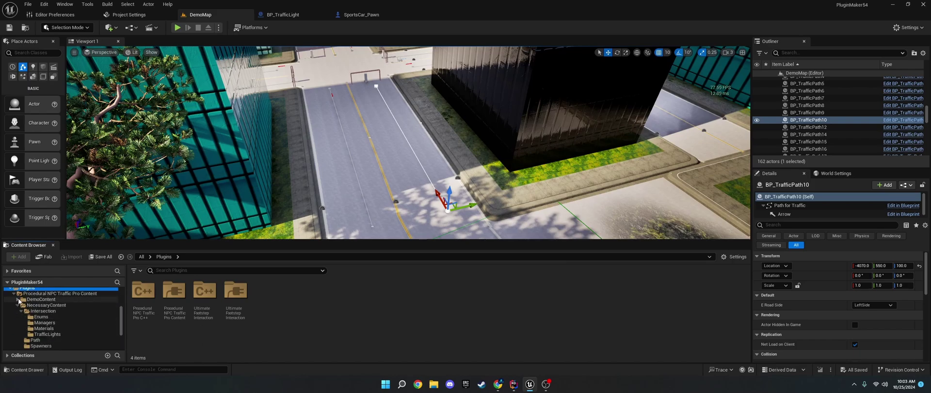
{"action": "left_click", "coordinate": [17, 306]}
{"action": "left_click", "coordinate": [61, 293]}
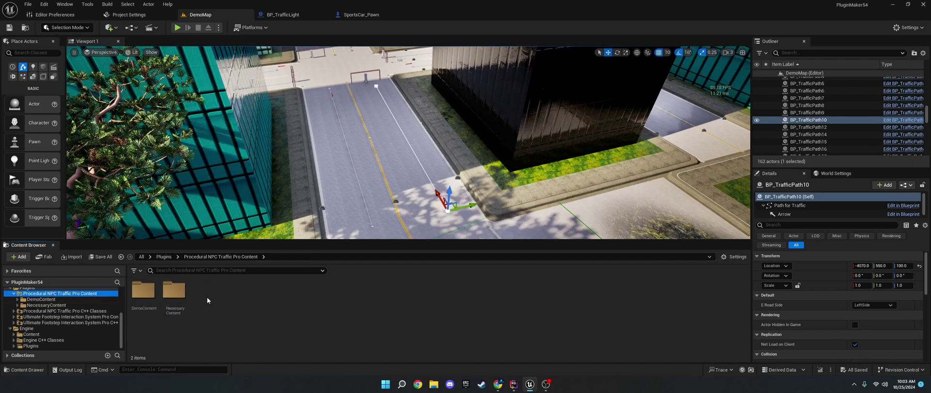
{"action": "right_click_drag", "start_coordinate": [361, 186], "coordinate": [360, 182]}
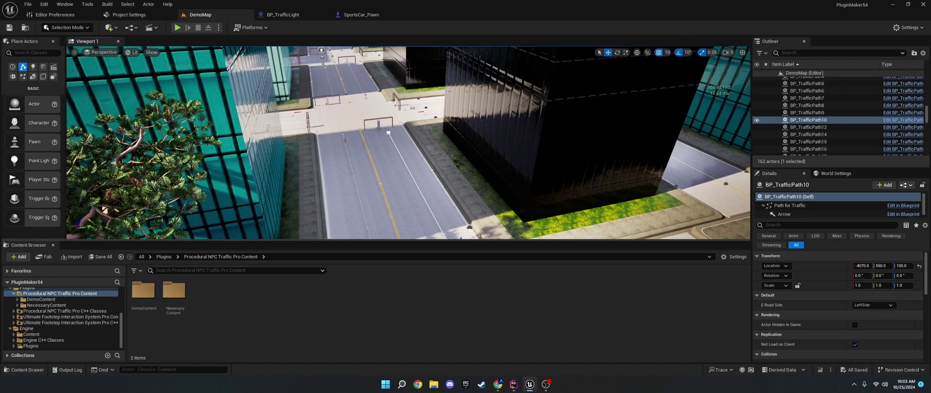
Step: Open Project Settings > Collision and preview a new trace channel defaulting to Ignore, then cancel
{"action": "left_click", "coordinate": [138, 15]}
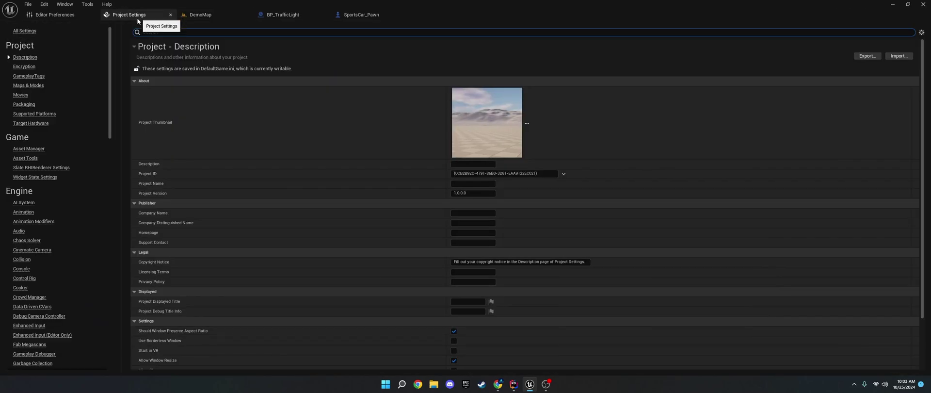
{"action": "left_click", "coordinate": [22, 259]}
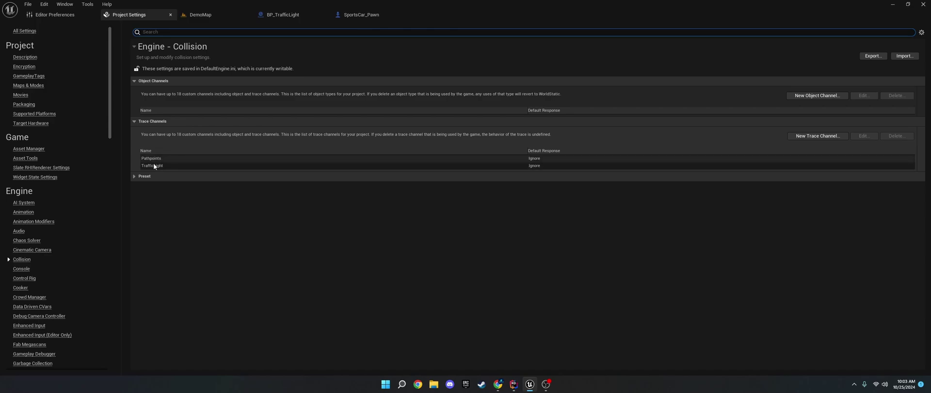
{"action": "left_click", "coordinate": [824, 135]}
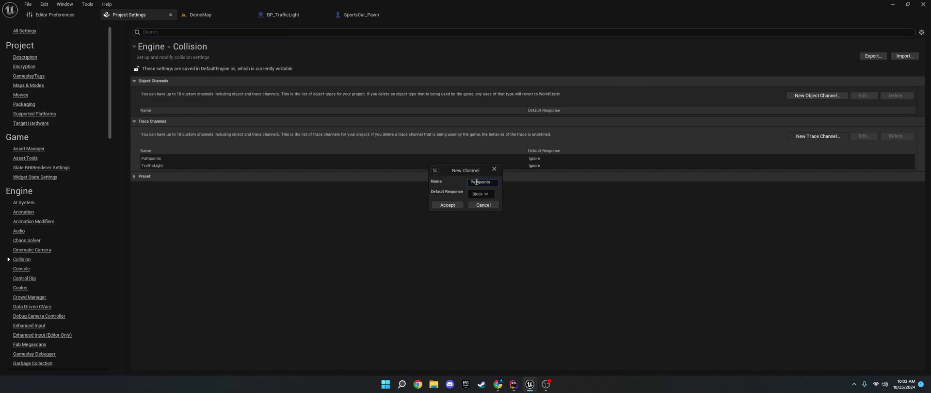
{"action": "left_click", "coordinate": [480, 193]}
{"action": "left_click", "coordinate": [478, 200]}
{"action": "left_click", "coordinate": [478, 204]}
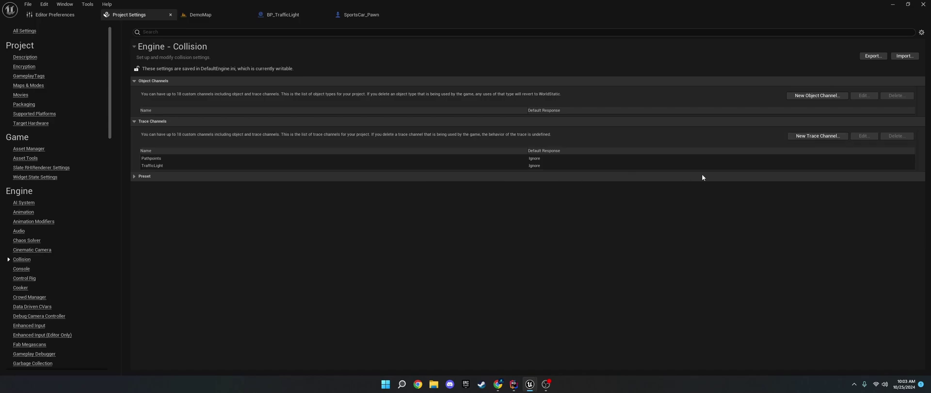
Step: Start another trace channel named 'Tra' with Ignore default, then cancel it
{"action": "left_click", "coordinate": [799, 137]}
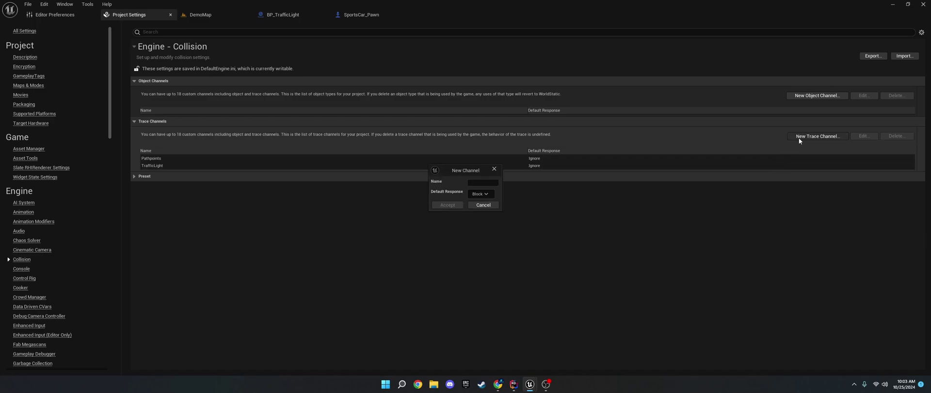
{"action": "left_click", "coordinate": [479, 182]}
{"action": "type", "text": "TrafficLight"}
{"action": "left_click", "coordinate": [480, 193]}
{"action": "left_click", "coordinate": [481, 201]}
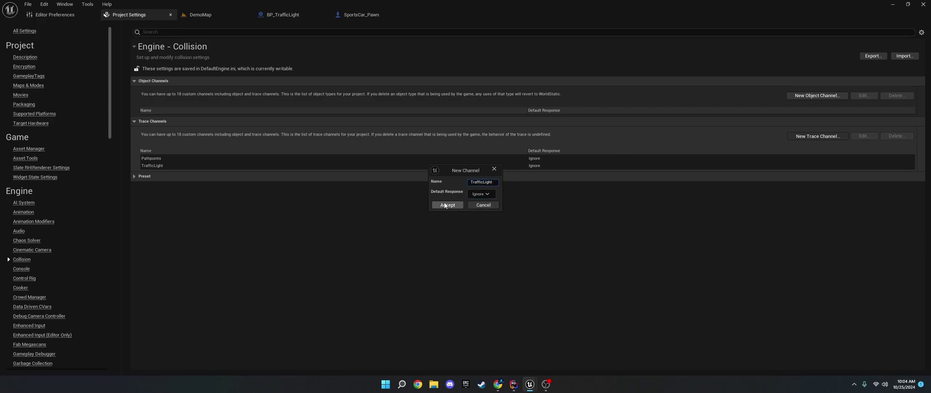
{"action": "left_click", "coordinate": [479, 205]}
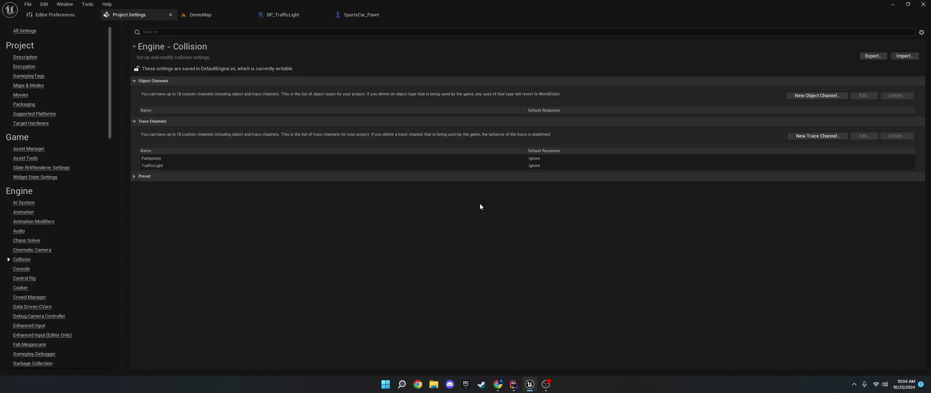
Step: Open BP_TrafficLight from NecessaryContent > Intersection > TrafficLights
{"action": "left_click", "coordinate": [214, 16]}
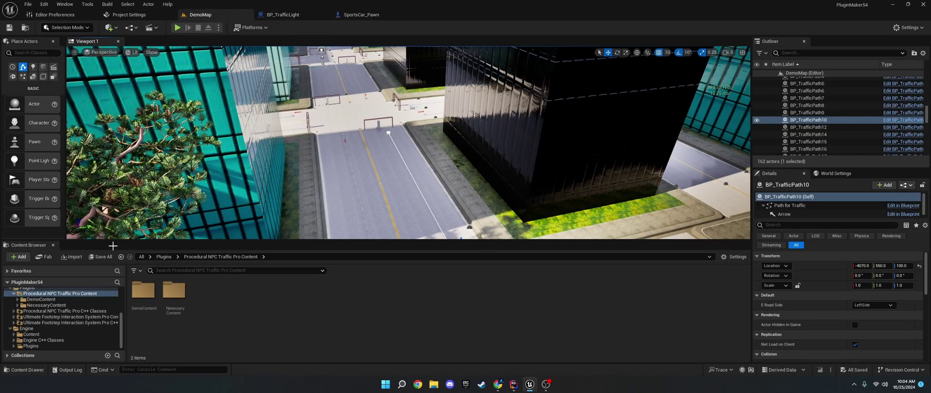
{"action": "double_click", "coordinate": [179, 299]}
{"action": "left_click", "coordinate": [151, 301]}
{"action": "double_click", "coordinate": [236, 292]}
{"action": "double_click", "coordinate": [157, 304]}
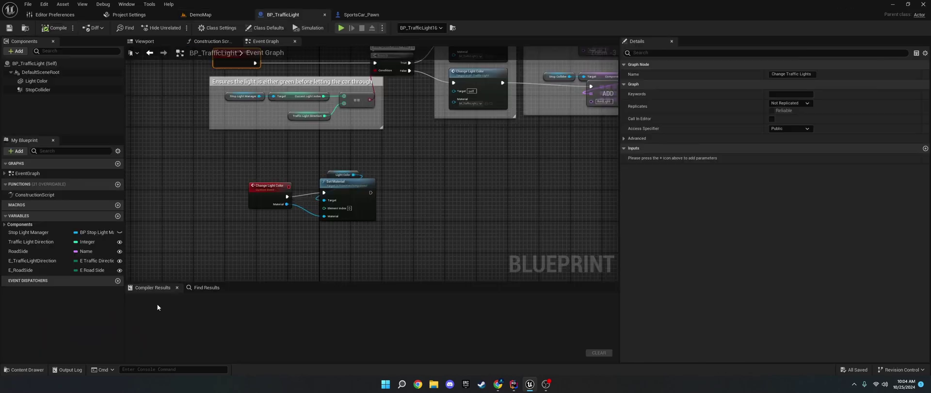
Step: Confirm StopCollider blocks TrafficLight and ignores Pathpoints, compile, and return to DemoMap
{"action": "left_click", "coordinate": [38, 89]}
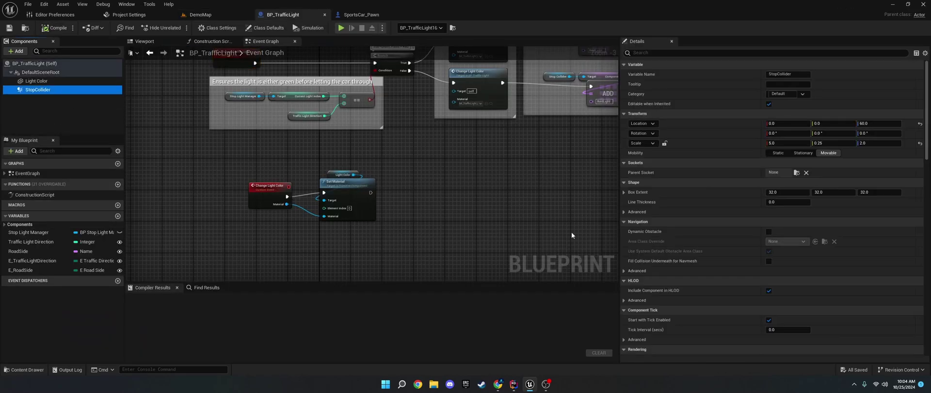
{"action": "scroll", "coordinate": [723, 243], "scroll_direction": "down", "scroll_amount": 3}
{"action": "scroll", "coordinate": [723, 244], "scroll_direction": "down", "scroll_amount": 10}
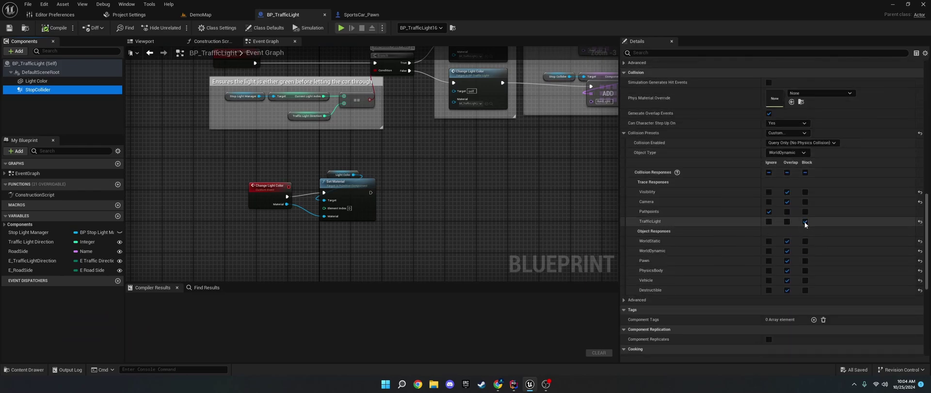
{"action": "left_click", "coordinate": [55, 28]}
{"action": "left_click", "coordinate": [199, 15]}
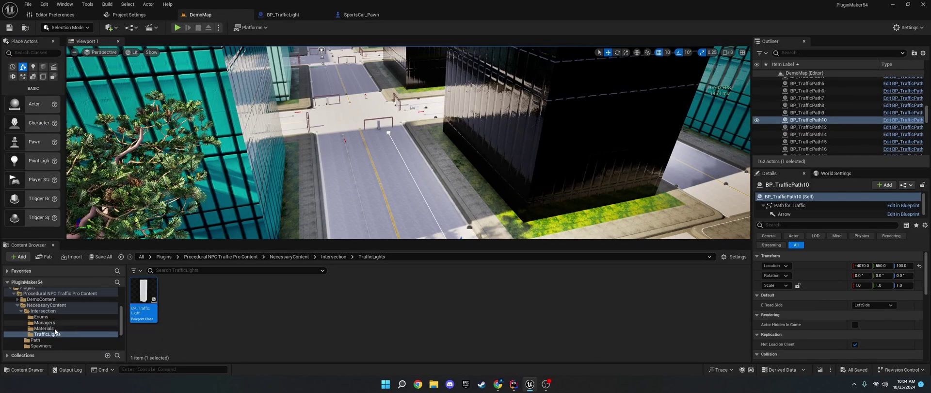
Step: Open BP_TrafficWaypoint from the plugin's Waypoints folder
{"action": "scroll", "coordinate": [60, 329], "scroll_direction": "up", "scroll_amount": 2}
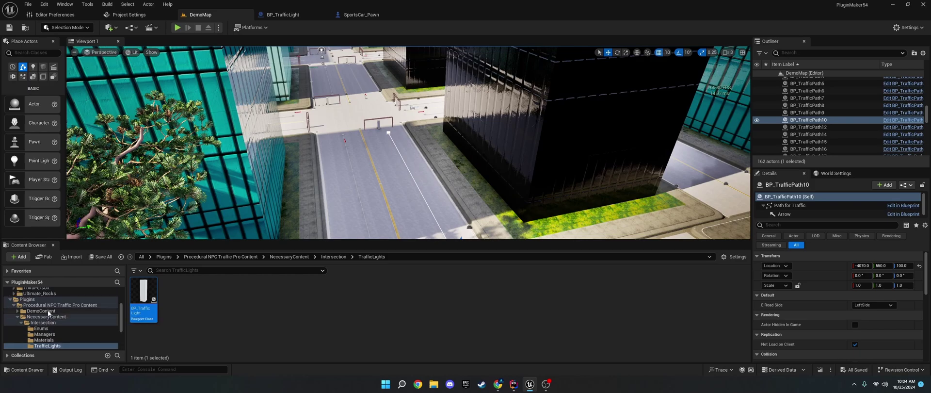
{"action": "left_click", "coordinate": [39, 311]}
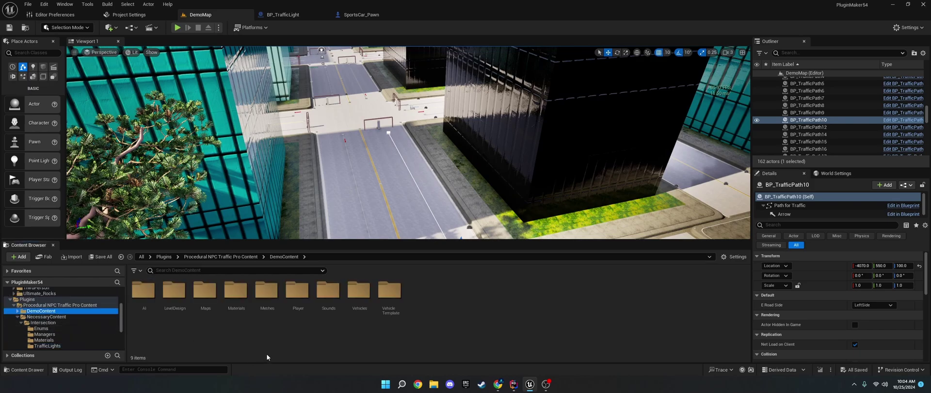
{"action": "scroll", "coordinate": [58, 330], "scroll_direction": "down", "scroll_amount": 5}
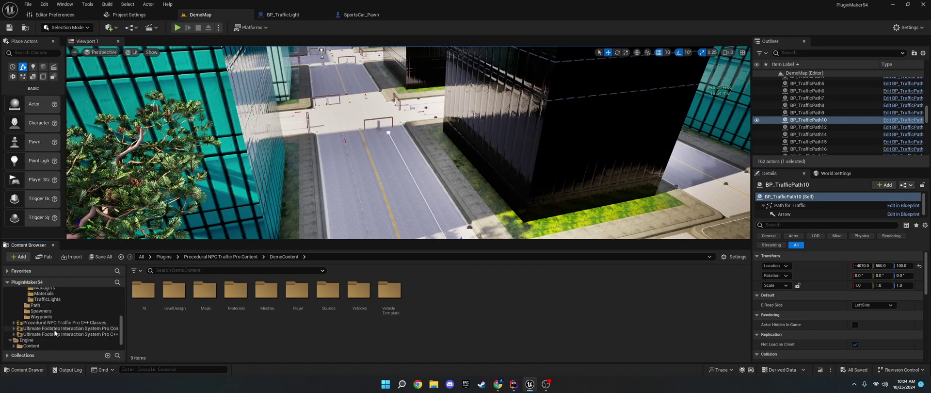
{"action": "left_click", "coordinate": [41, 316]}
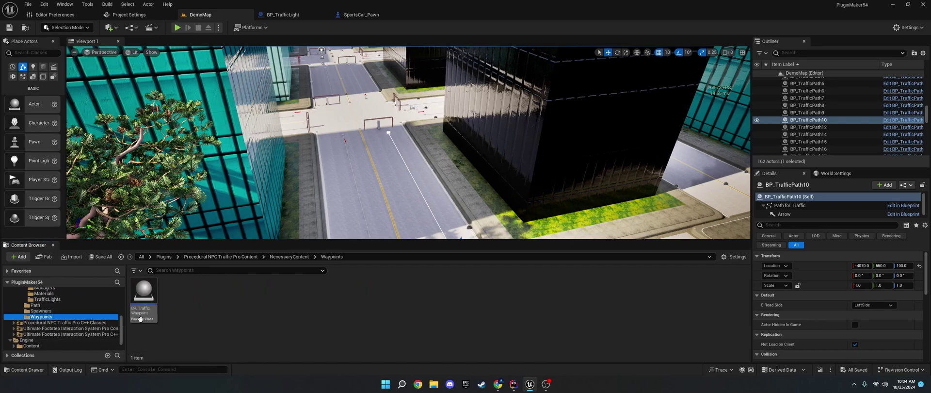
{"action": "double_click", "coordinate": [141, 315]}
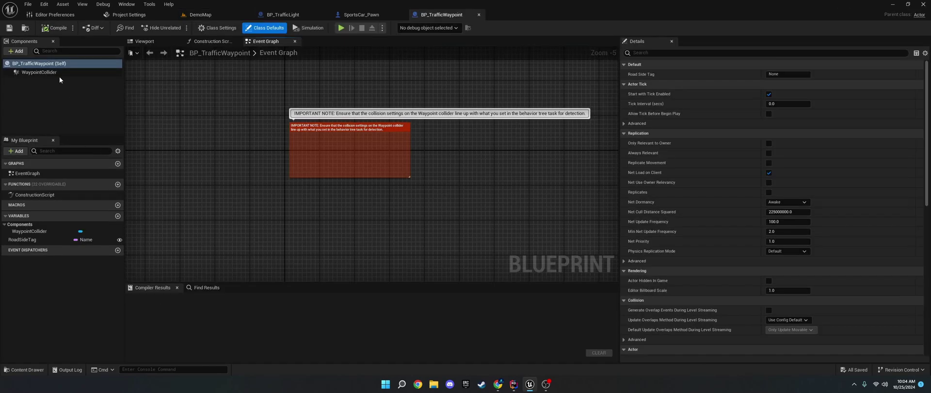
Step: Confirm WaypointCollider blocks Pathpoints and ignores TrafficLight, then compile the Blueprint
{"action": "left_click", "coordinate": [39, 73]}
{"action": "scroll", "coordinate": [696, 264], "scroll_direction": "down", "scroll_amount": 10}
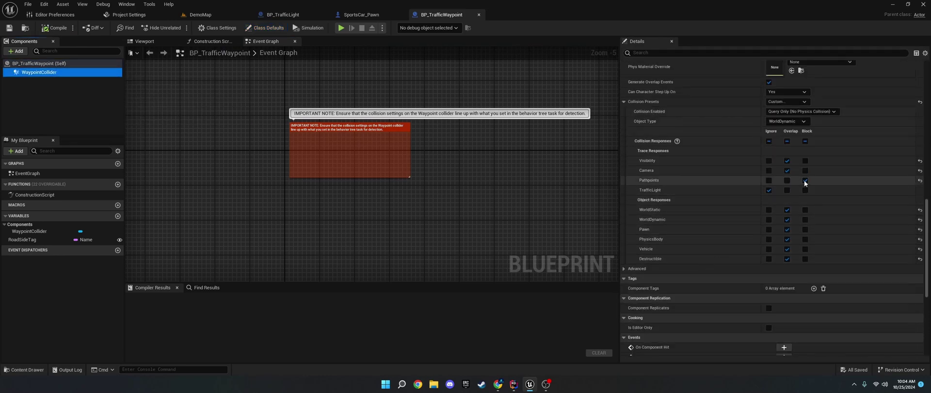
{"action": "left_click", "coordinate": [55, 28]}
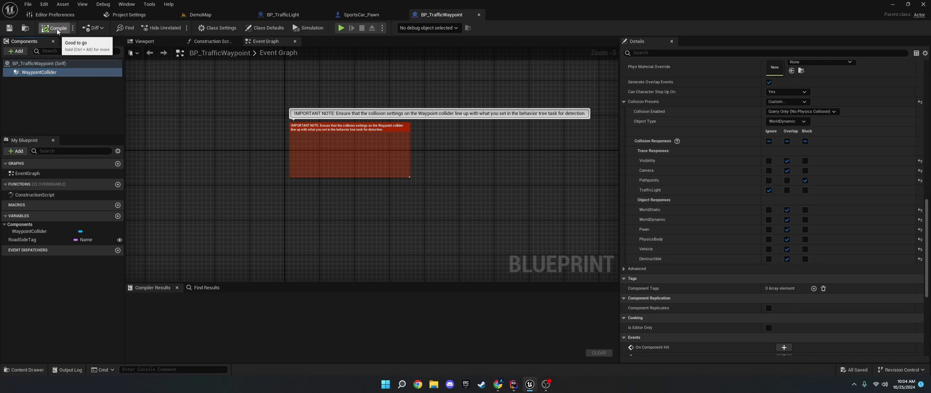
{"action": "scroll", "coordinate": [552, 189], "scroll_direction": "up", "scroll_amount": 3}
{"action": "scroll", "coordinate": [667, 193], "scroll_direction": "up", "scroll_amount": 3}
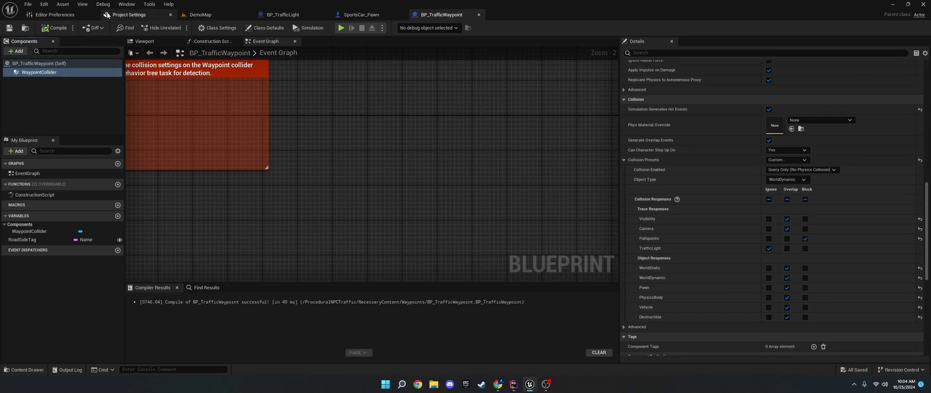
Step: Open BT_AITraffic from DemoContent > AI > BehaviorTree
{"action": "left_click", "coordinate": [208, 15]}
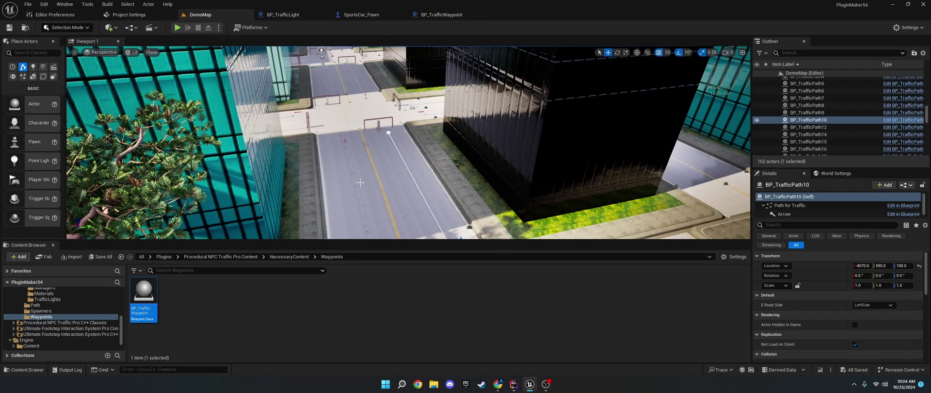
{"action": "scroll", "coordinate": [62, 320], "scroll_direction": "up", "scroll_amount": 5}
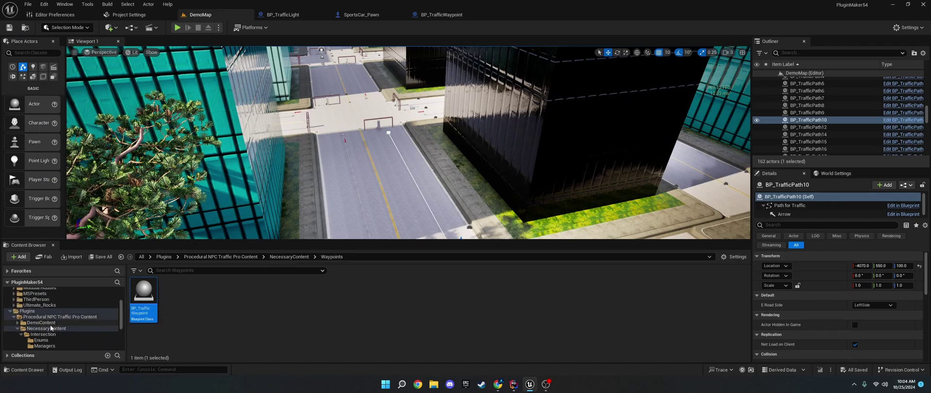
{"action": "left_click", "coordinate": [52, 324]}
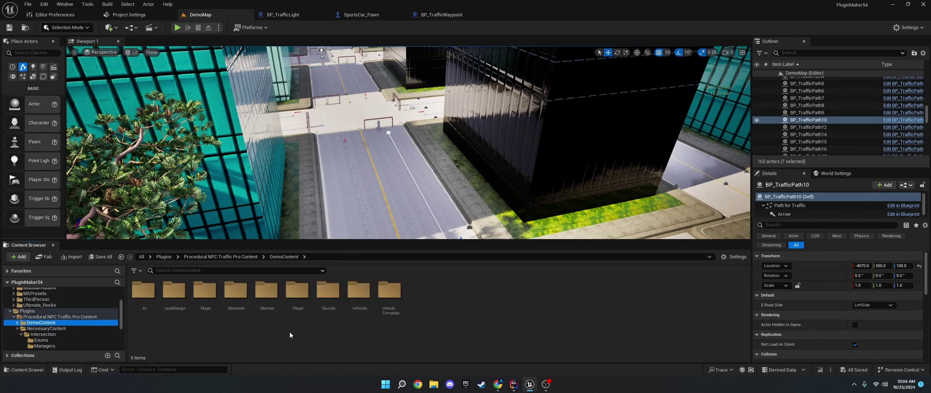
{"action": "double_click", "coordinate": [144, 305]}
{"action": "left_click", "coordinate": [144, 306]}
{"action": "double_click", "coordinate": [144, 305]}
{"action": "double_click", "coordinate": [205, 303]}
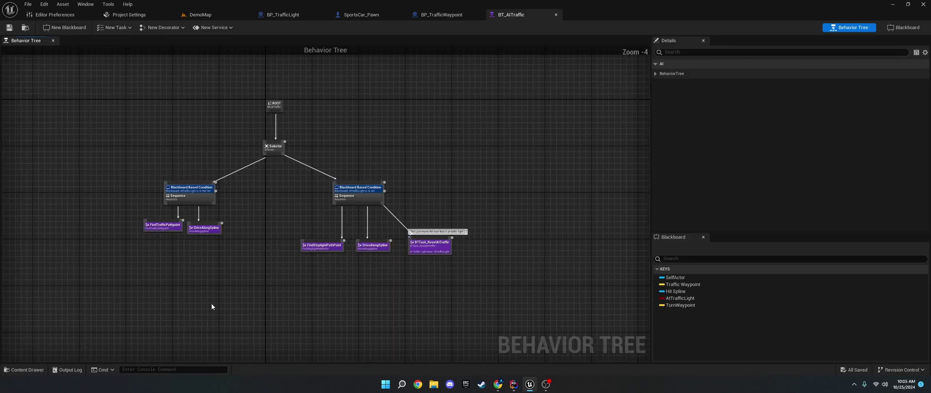
Step: Confirm FindTrafficPathpoint traces Pathpoints and FindStoplightPathPoint traces TrafficLight, then return to DemoMap
{"action": "left_click", "coordinate": [164, 226]}
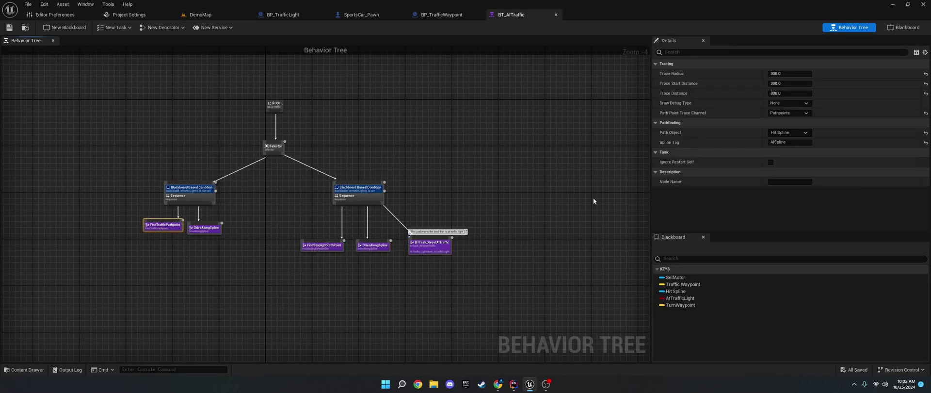
{"action": "left_click", "coordinate": [786, 112]}
{"action": "left_click", "coordinate": [787, 112]}
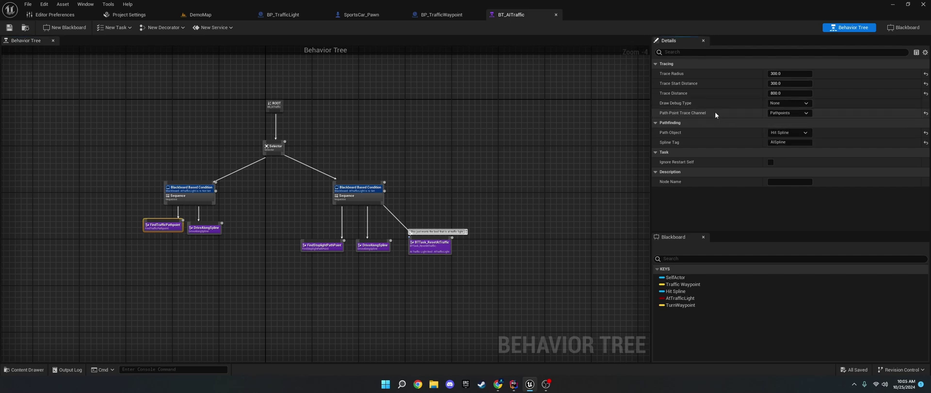
{"action": "left_click", "coordinate": [325, 247]}
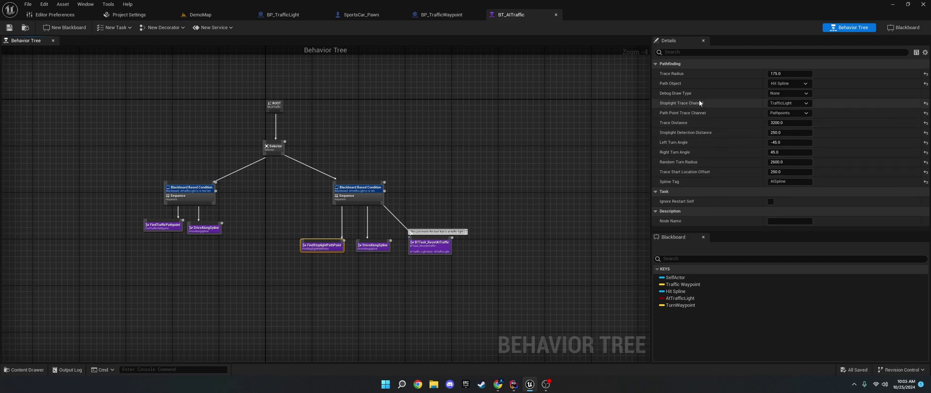
{"action": "left_click", "coordinate": [777, 104]}
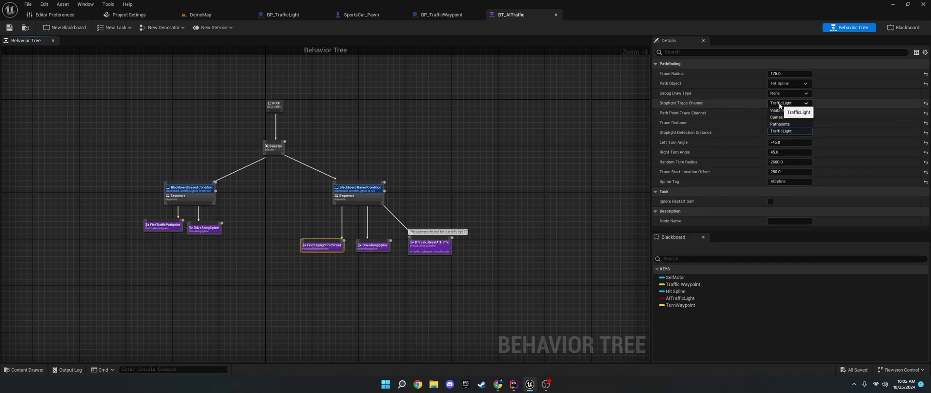
{"action": "left_click", "coordinate": [777, 103]}
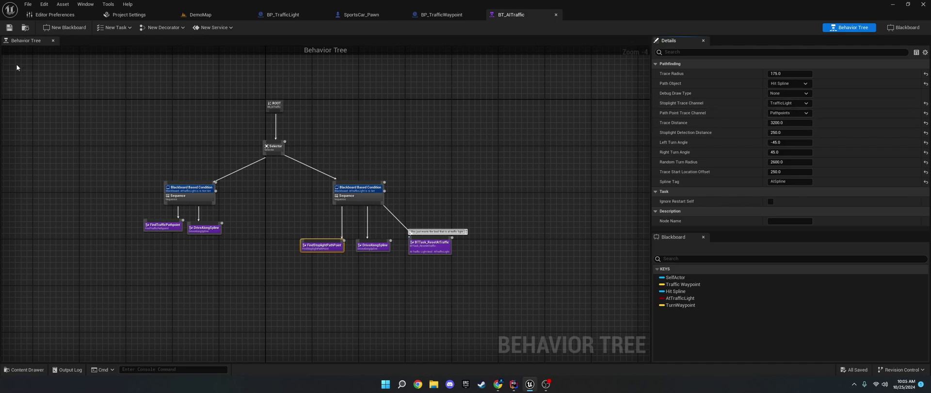
{"action": "left_click", "coordinate": [200, 15]}
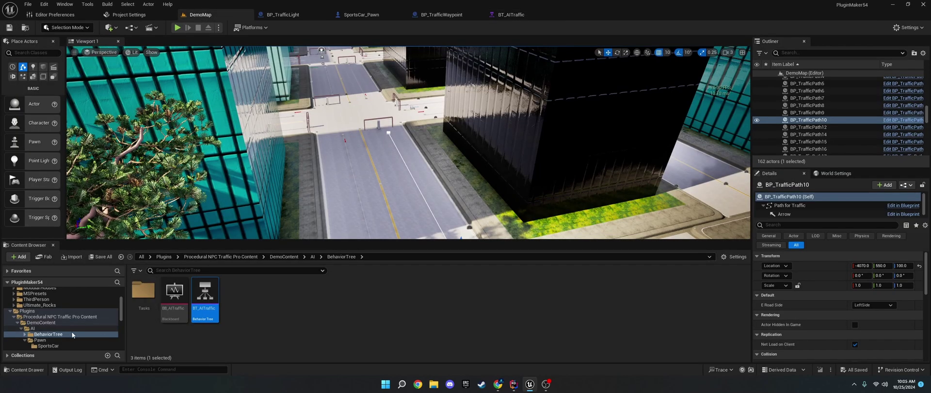
Step: Run a brief Play-in-Editor test of DemoMap from the Maps folder and stop it
{"action": "scroll", "coordinate": [48, 315], "scroll_direction": "down", "scroll_amount": 3}
{"action": "left_click", "coordinate": [37, 310]}
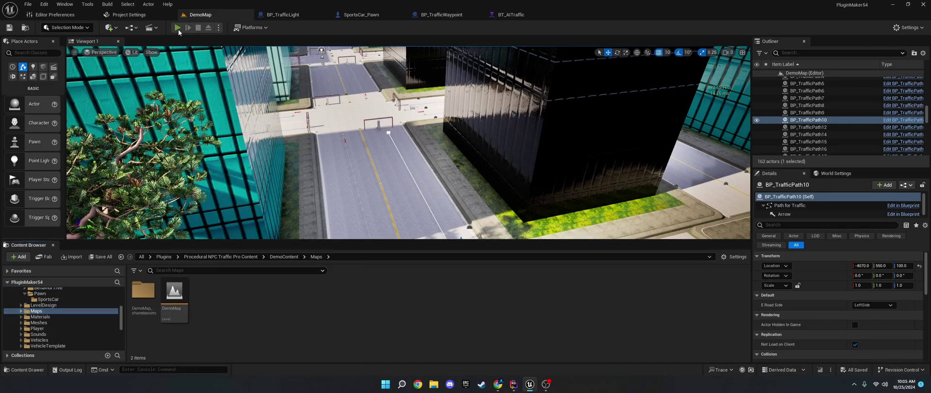
{"action": "key", "text": "alt+p"}
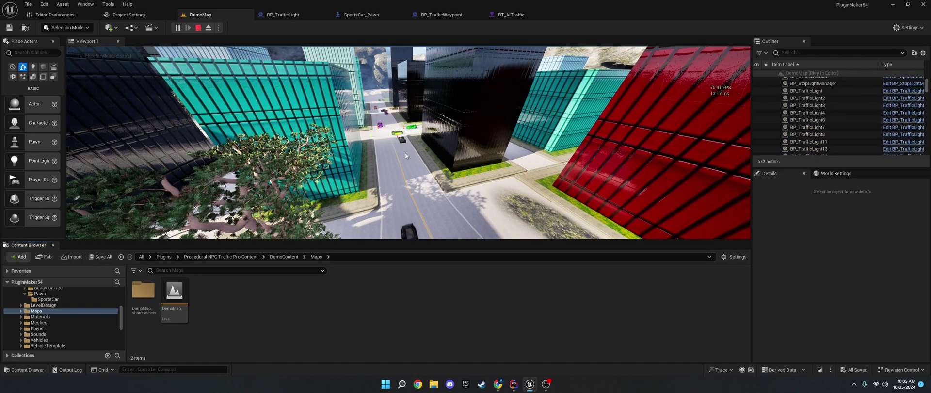
{"action": "key", "text": "Escape"}
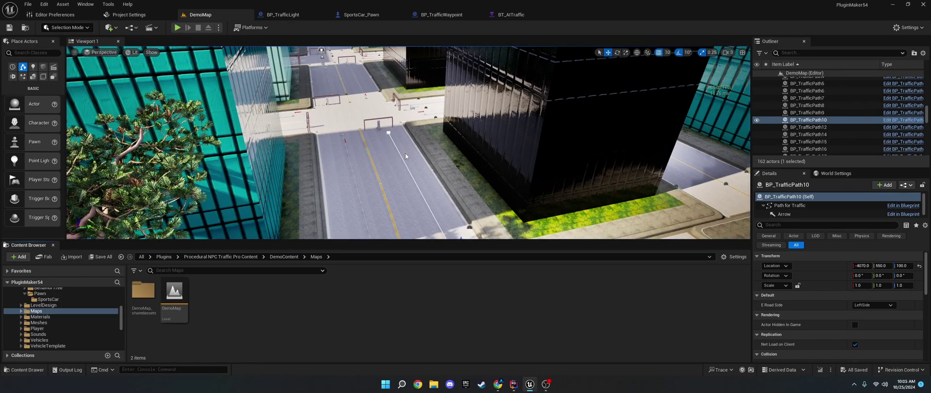
{"action": "scroll", "coordinate": [48, 315], "scroll_direction": "down", "scroll_amount": 2}
{"action": "left_click", "coordinate": [18, 317]}
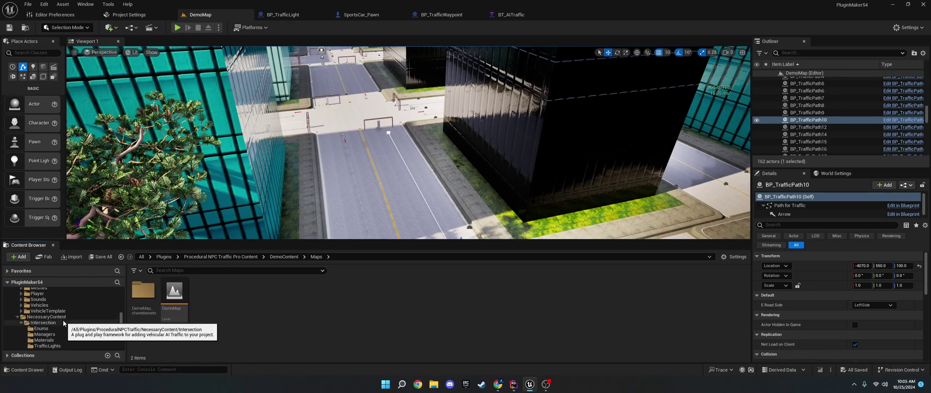
Step: Drag BP_TrafficPath from the Path folder onto the road and shift it onto the lane
{"action": "left_click", "coordinate": [21, 323]}
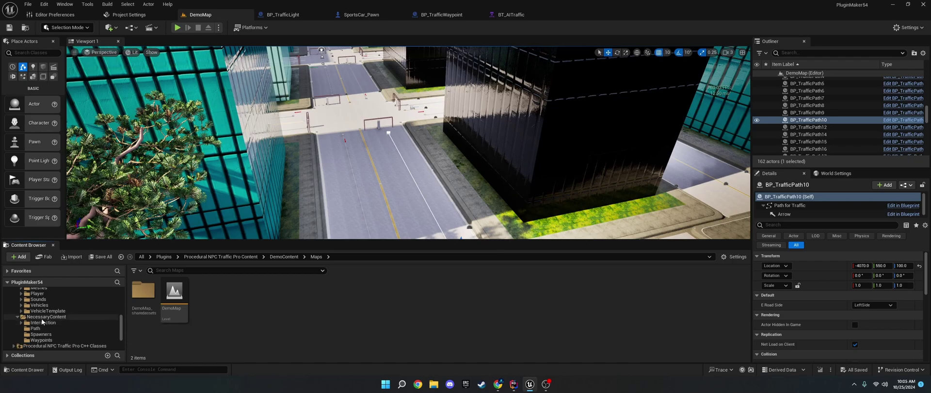
{"action": "left_click", "coordinate": [39, 328]}
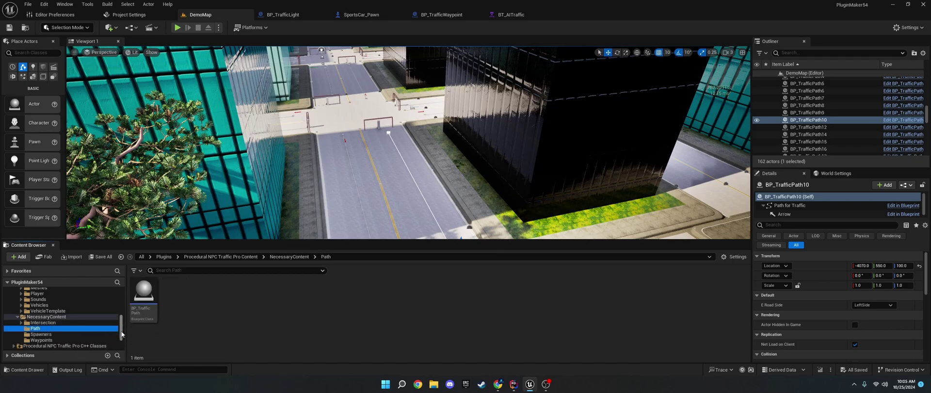
{"action": "scroll", "coordinate": [42, 316], "scroll_direction": "up", "scroll_amount": 3}
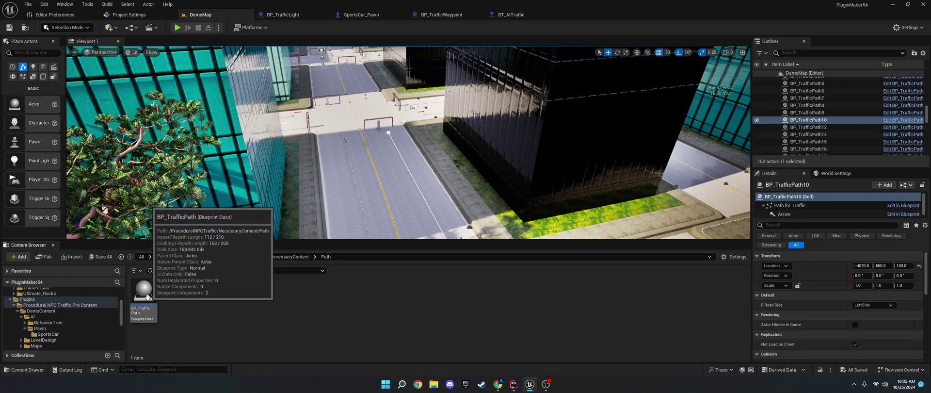
{"action": "left_click_drag", "start_coordinate": [147, 296], "coordinate": [409, 210]}
{"action": "right_click_drag", "start_coordinate": [409, 204], "coordinate": [462, 151]}
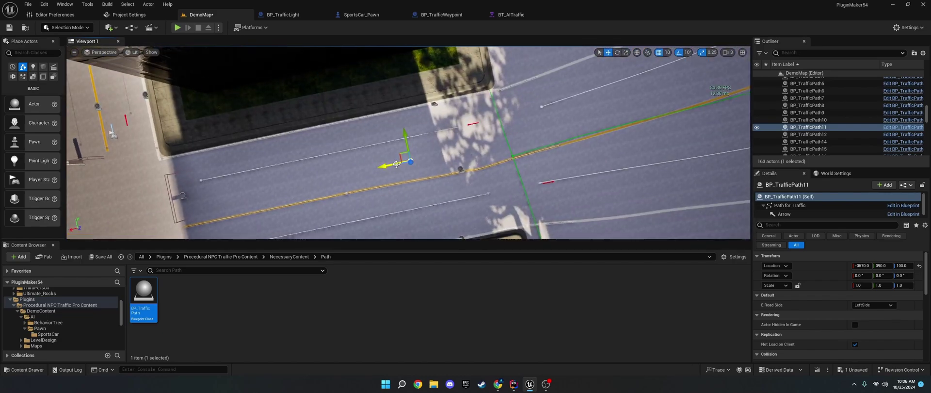
{"action": "left_click_drag", "start_coordinate": [397, 164], "coordinate": [395, 157]}
Step: Stretch the path's spline point out to X 440 and extend it with a new spline point
{"action": "left_click", "coordinate": [395, 157]}
{"action": "left_click", "coordinate": [395, 157]}
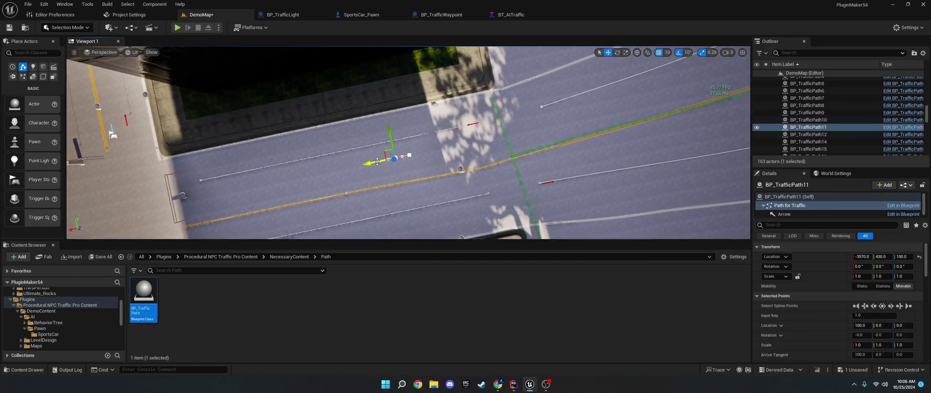
{"action": "left_click_drag", "start_coordinate": [377, 162], "coordinate": [316, 161]}
{"action": "right_click_drag", "start_coordinate": [316, 161], "coordinate": [369, 150]}
{"action": "right_click_drag", "start_coordinate": [436, 151], "coordinate": [439, 151]}
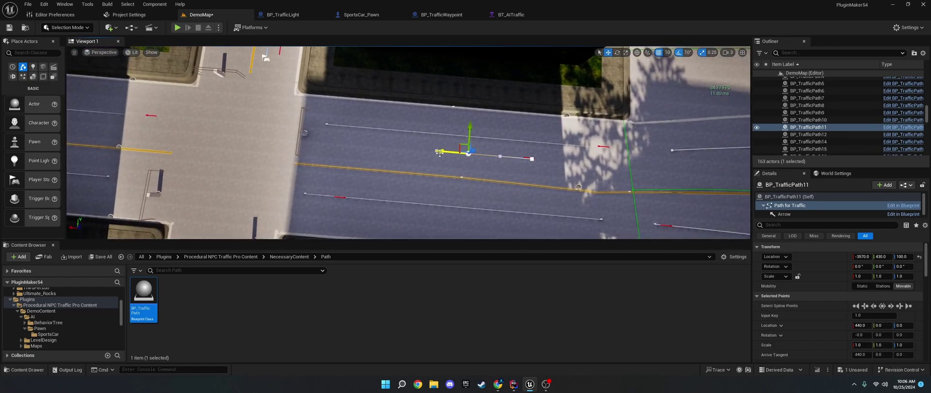
{"action": "left_click_drag", "start_coordinate": [439, 153], "coordinate": [298, 141], "text": "alt"}
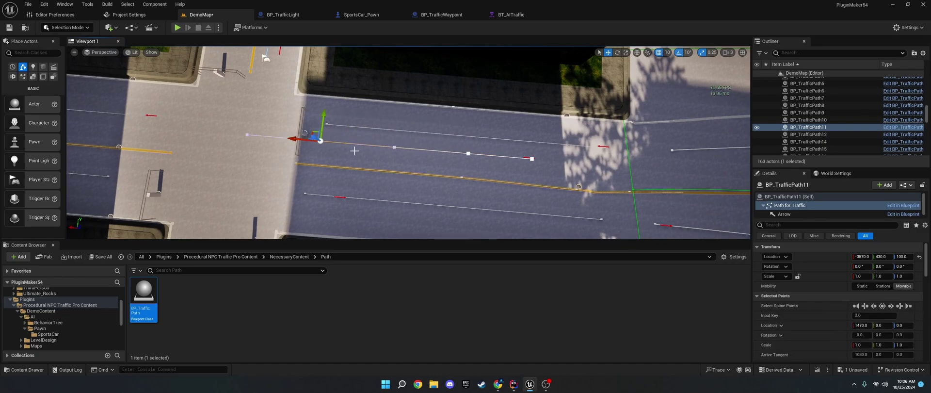
Step: Change BP_TrafficPath11's E Road Side from LeftSide to RightSide
{"action": "left_click", "coordinate": [531, 159]}
{"action": "scroll", "coordinate": [807, 292], "scroll_direction": "down", "scroll_amount": 2}
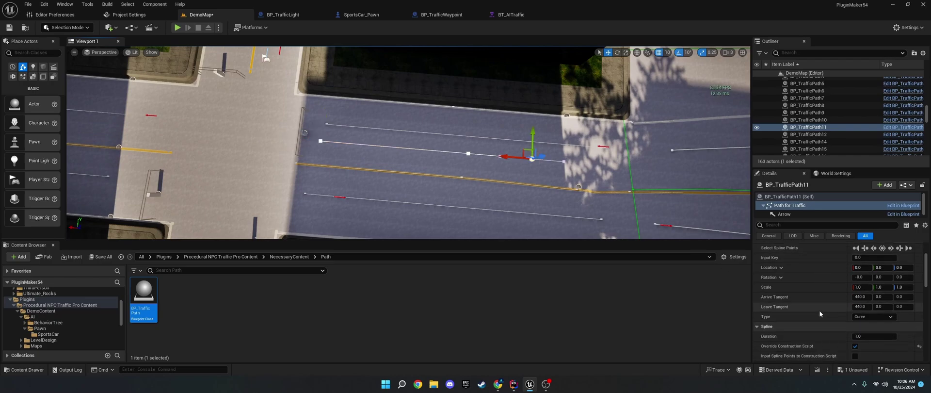
{"action": "scroll", "coordinate": [807, 292], "scroll_direction": "down", "scroll_amount": 2}
{"action": "scroll", "coordinate": [807, 294], "scroll_direction": "down", "scroll_amount": 8}
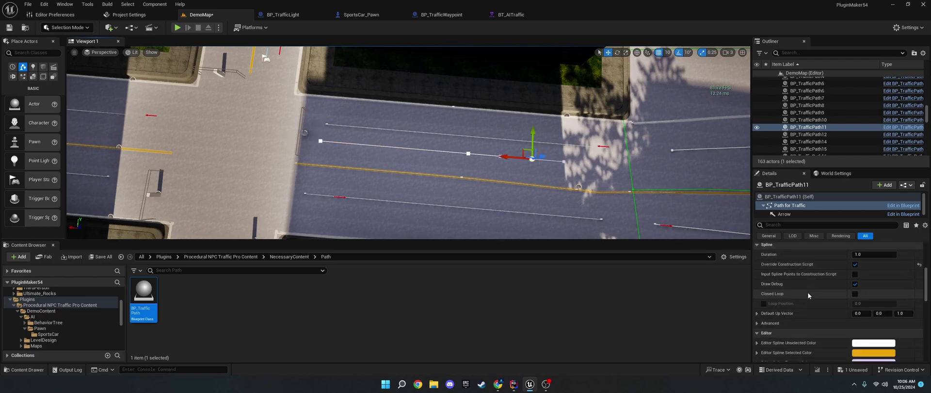
{"action": "scroll", "coordinate": [807, 294], "scroll_direction": "down", "scroll_amount": 6}
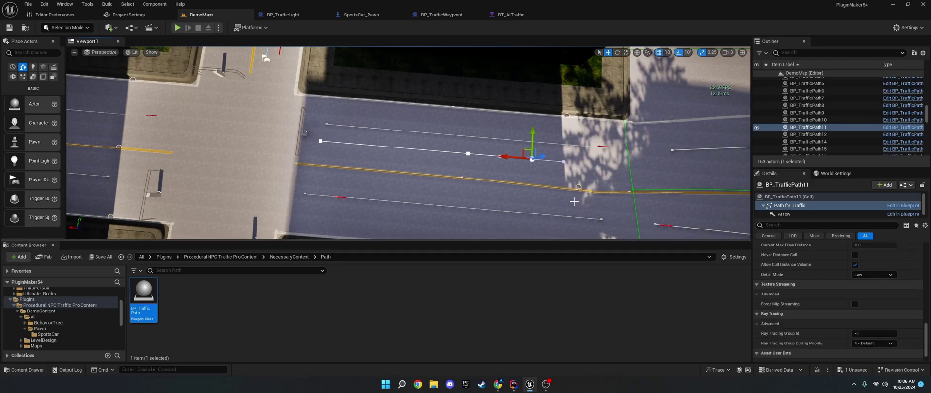
{"action": "left_click", "coordinate": [800, 196]}
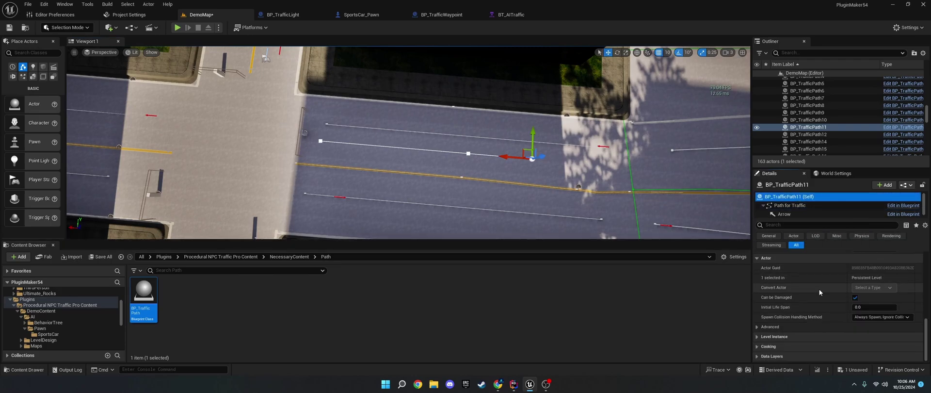
{"action": "scroll", "coordinate": [830, 280], "scroll_direction": "up", "scroll_amount": 10}
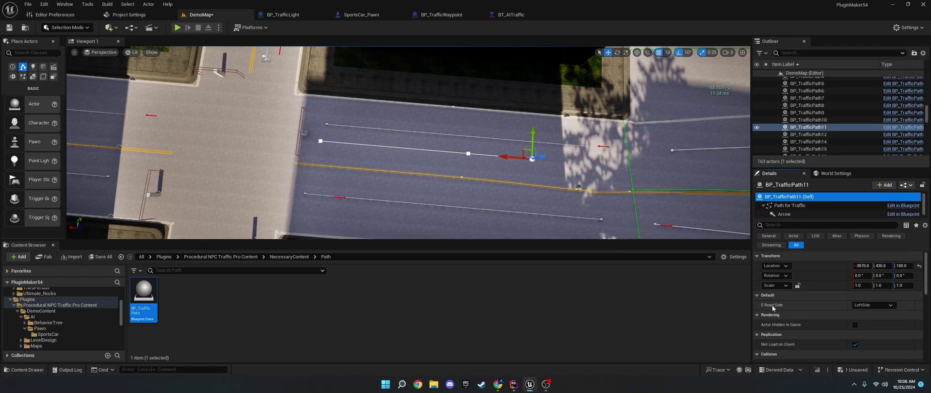
{"action": "right_click_drag", "start_coordinate": [465, 167], "coordinate": [450, 167]}
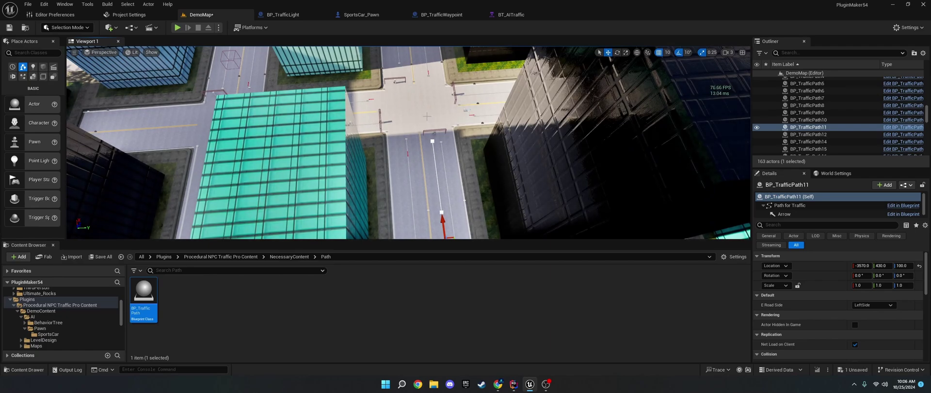
{"action": "left_click", "coordinate": [863, 305]}
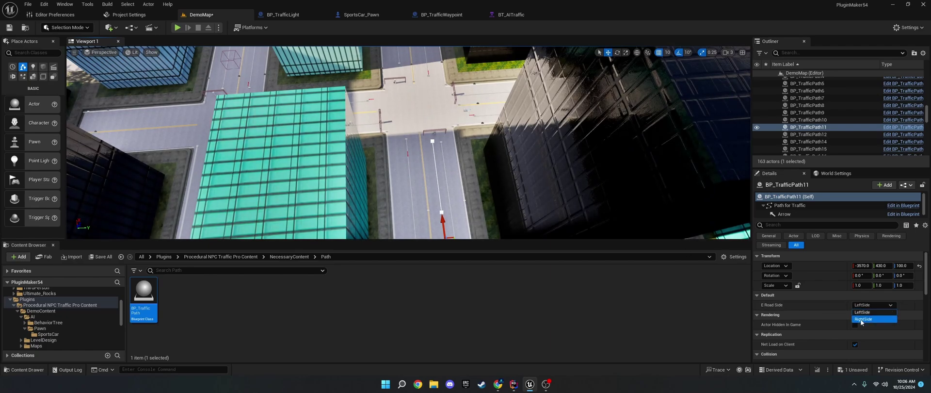
{"action": "left_click", "coordinate": [859, 319]}
Step: Frame BP_TrafficPath11 and recheck that E Road Side remains RightSide
{"action": "right_click_drag", "start_coordinate": [450, 173], "coordinate": [402, 98]}
{"action": "right_click_drag", "start_coordinate": [426, 129], "coordinate": [474, 182]}
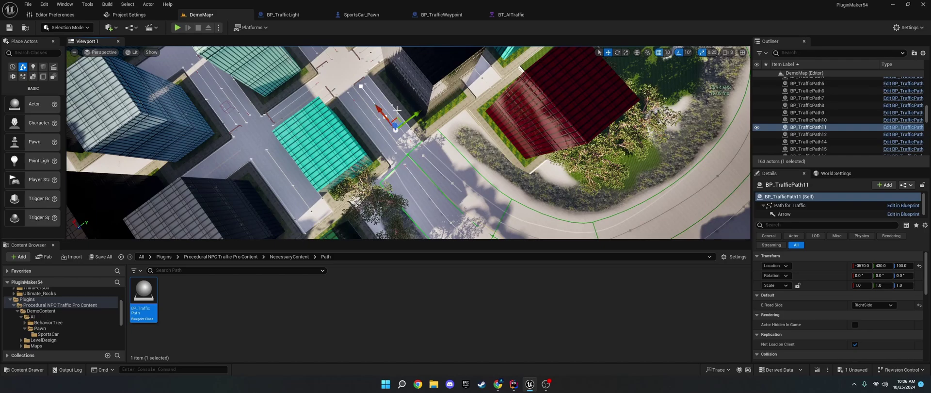
{"action": "key", "text": "f"}
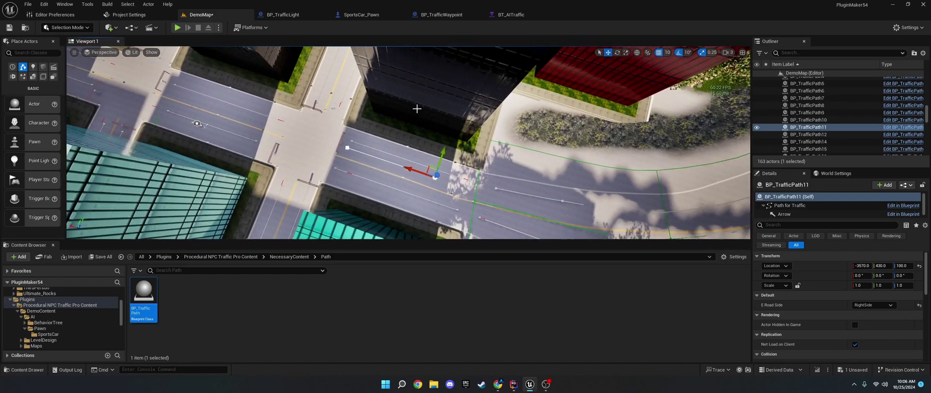
{"action": "left_click", "coordinate": [867, 305]}
{"action": "left_click", "coordinate": [866, 318]}
{"action": "right_click_drag", "start_coordinate": [199, 124], "coordinate": [174, 233]}
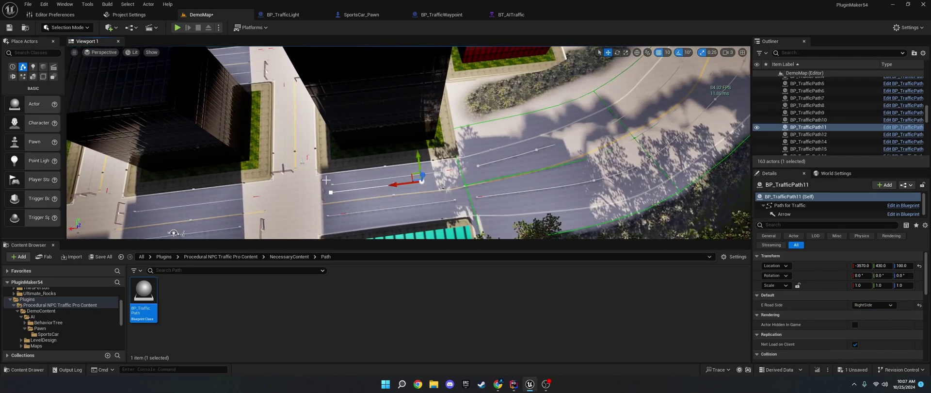
Step: Delete traffic path BP_TrafficPath11 and select the traffic light BP_TrafficLight16
{"action": "left_click", "coordinate": [422, 181]}
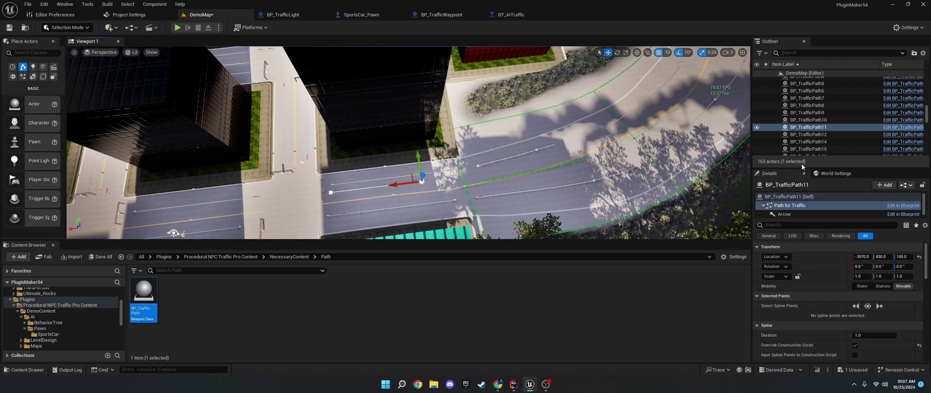
{"action": "key", "text": "Delete"}
{"action": "right_click_drag", "start_coordinate": [485, 126], "coordinate": [481, 120]}
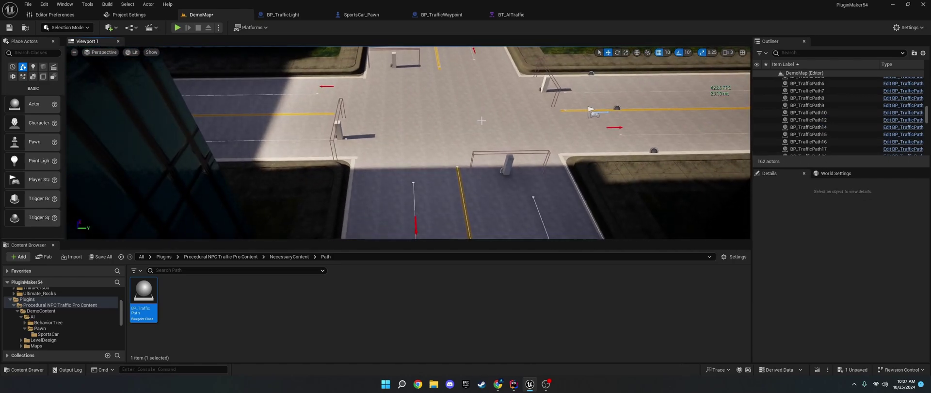
{"action": "left_click", "coordinate": [507, 165]}
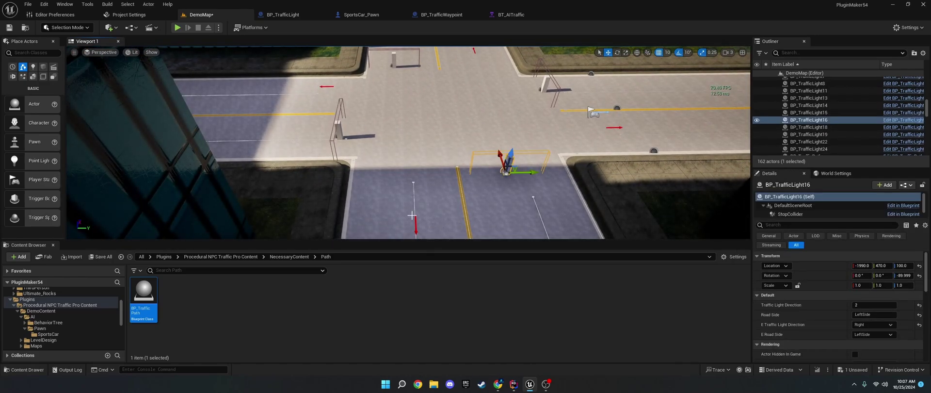
Step: Browse Intersection folders to Managers, cancelling an accidental move of BP_StopLightManager
{"action": "scroll", "coordinate": [50, 304], "scroll_direction": "down", "scroll_amount": 5}
{"action": "left_click", "coordinate": [43, 299]}
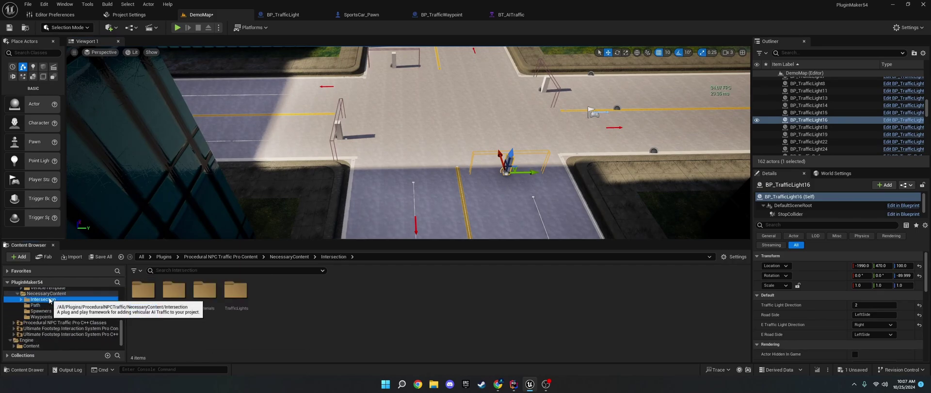
{"action": "left_click", "coordinate": [236, 301]}
{"action": "double_click", "coordinate": [237, 304]}
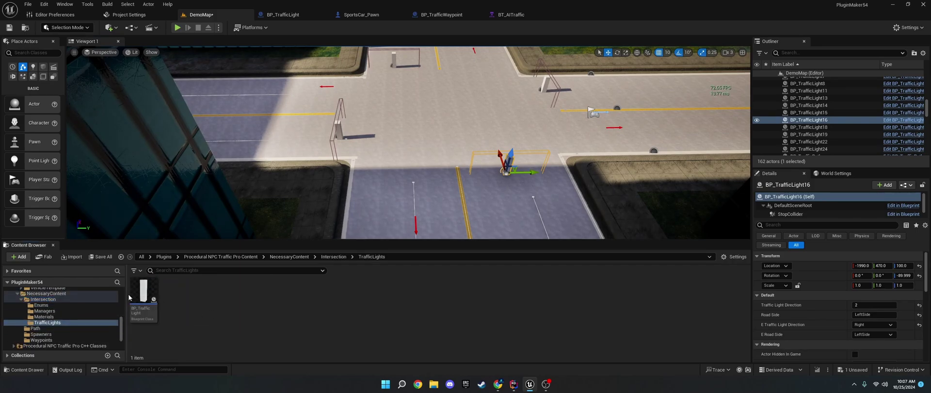
{"action": "left_click", "coordinate": [45, 310]}
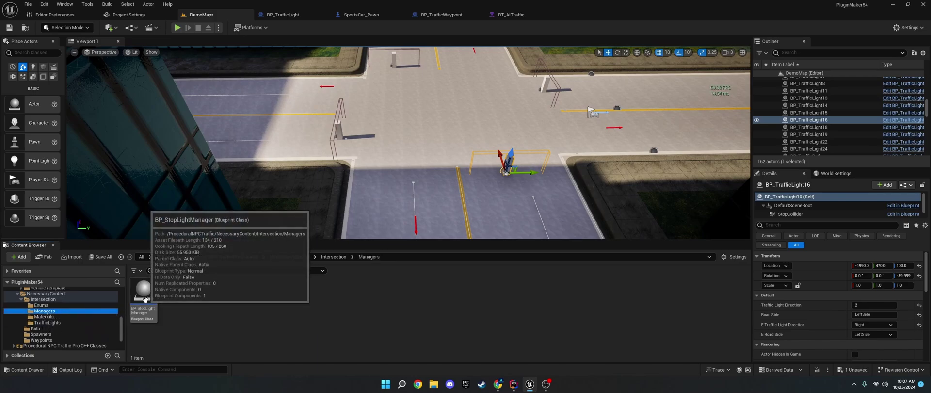
{"action": "left_click_drag", "start_coordinate": [144, 299], "coordinate": [178, 301]}
{"action": "left_click", "coordinate": [183, 289]}
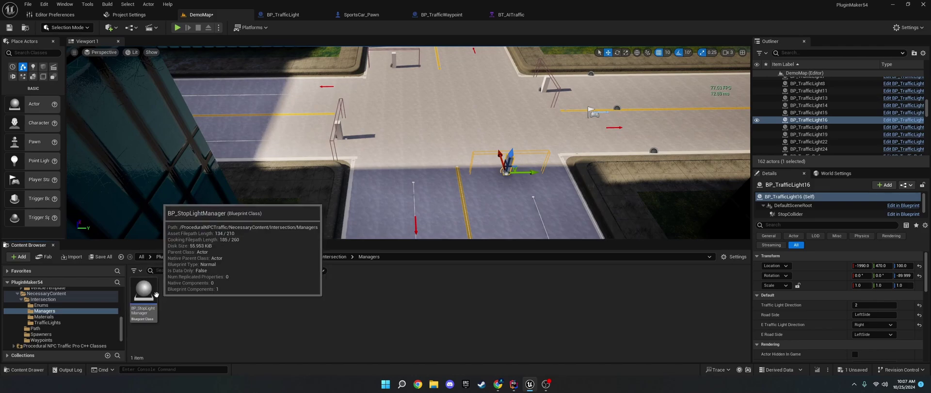
Step: Open BP_StopLightManager's Event Graph, then back in DemoMap frame the selected traffic light
{"action": "double_click", "coordinate": [144, 295]}
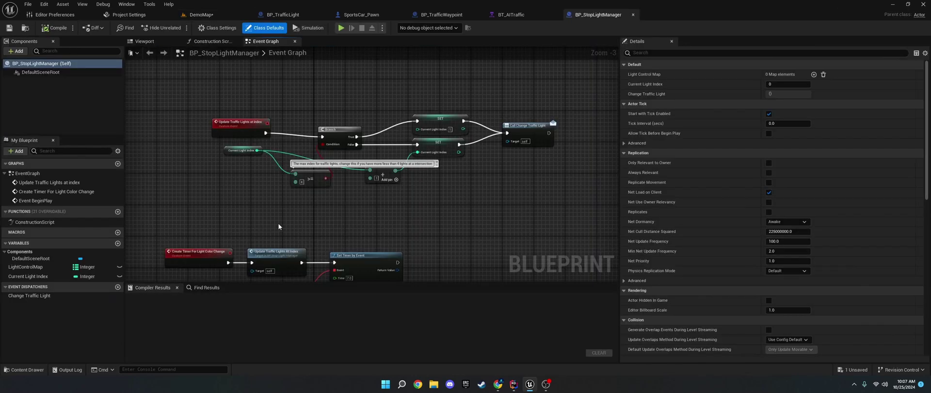
{"action": "right_click_drag", "start_coordinate": [314, 209], "coordinate": [351, 149]}
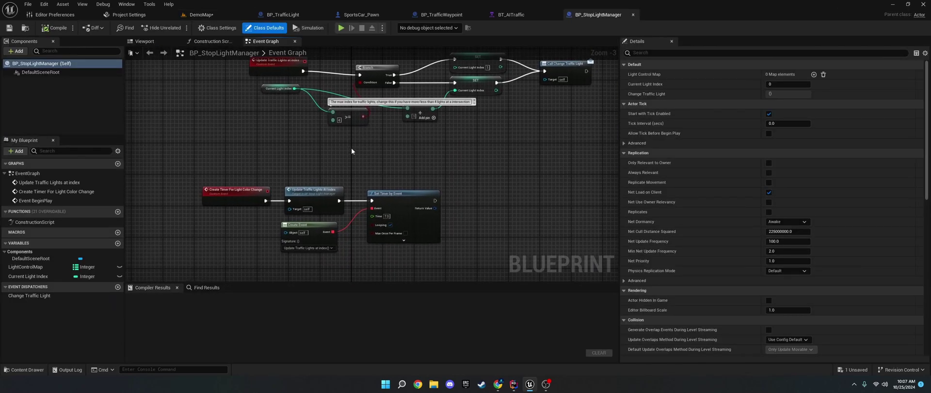
{"action": "left_click", "coordinate": [220, 13]}
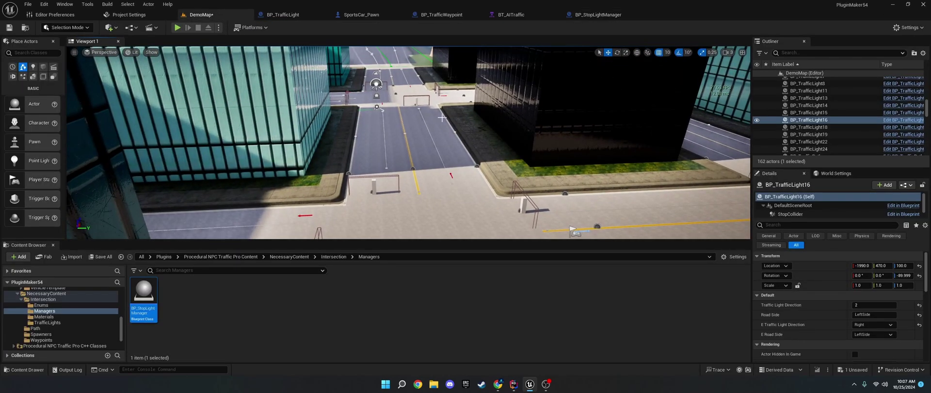
{"action": "key", "text": "f"}
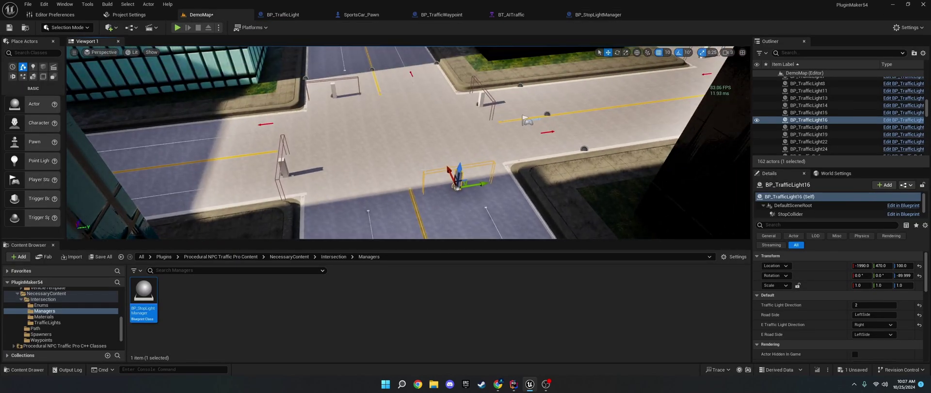
{"action": "right_click_drag", "start_coordinate": [385, 106], "coordinate": [386, 146]}
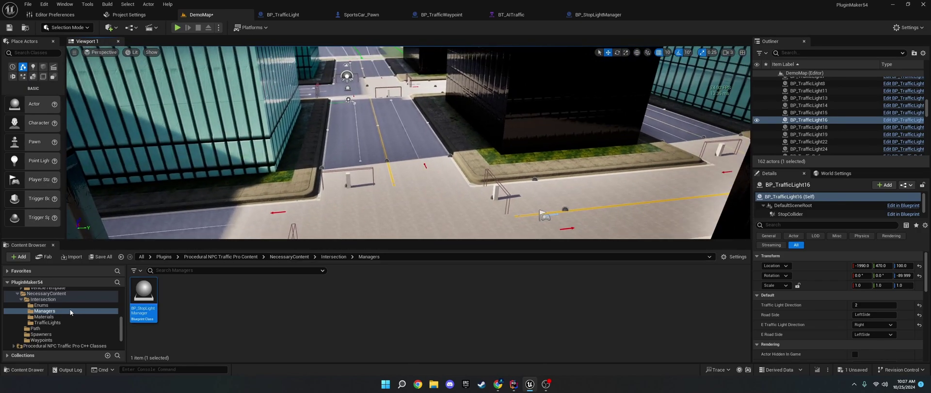
Step: Open BP_TrafficLight's viewport and move the Light Color box along X, then back over its base
{"action": "left_click", "coordinate": [64, 324]}
{"action": "double_click", "coordinate": [143, 296]}
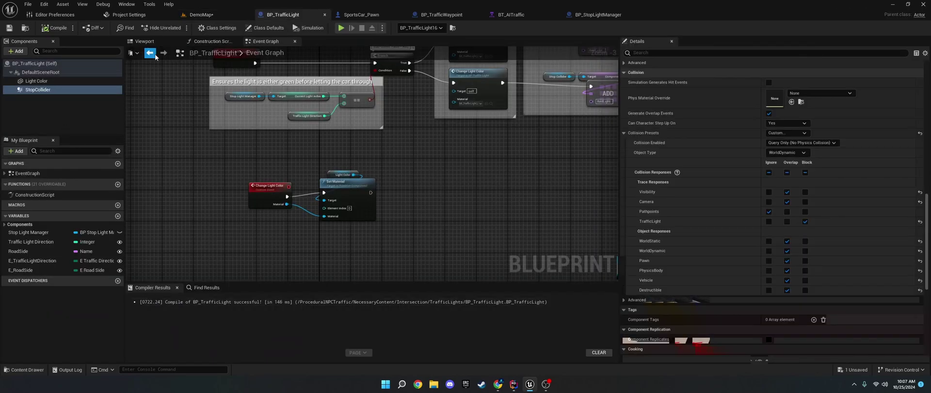
{"action": "left_click", "coordinate": [144, 41]}
{"action": "left_click", "coordinate": [36, 81]}
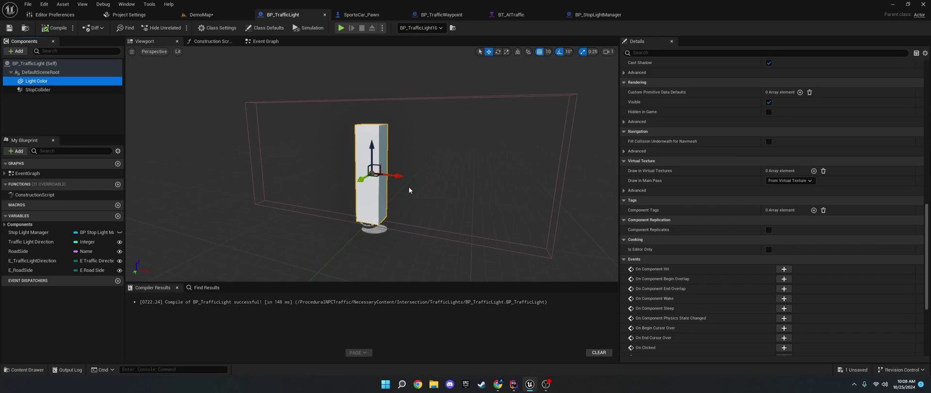
{"action": "left_click", "coordinate": [38, 81]}
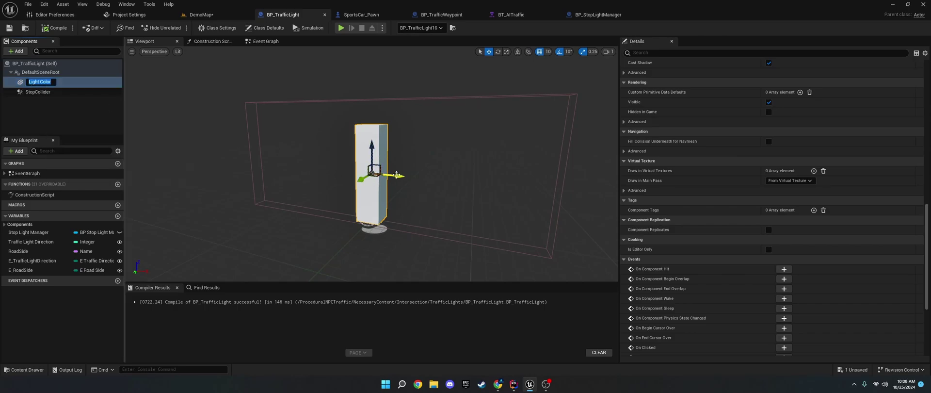
{"action": "key", "text": "Return"}
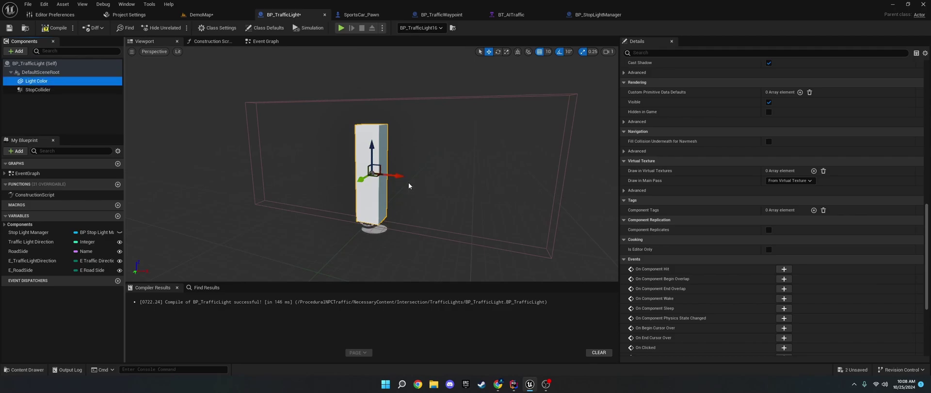
{"action": "left_click_drag", "start_coordinate": [397, 174], "coordinate": [613, 214]}
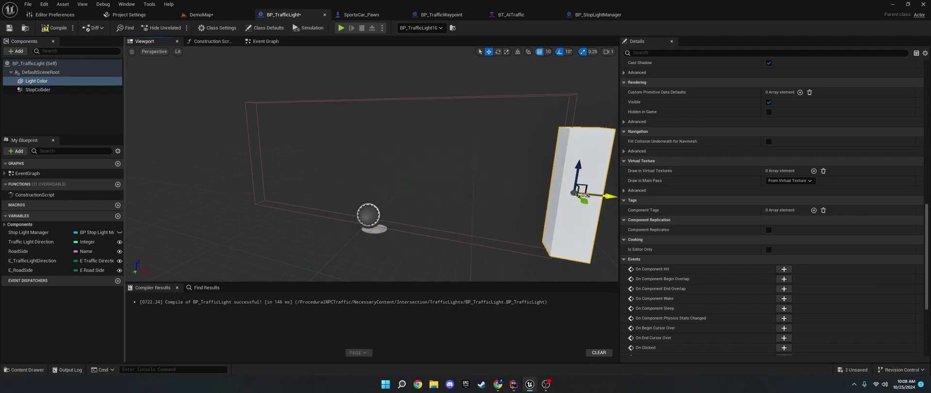
{"action": "key", "text": "f"}
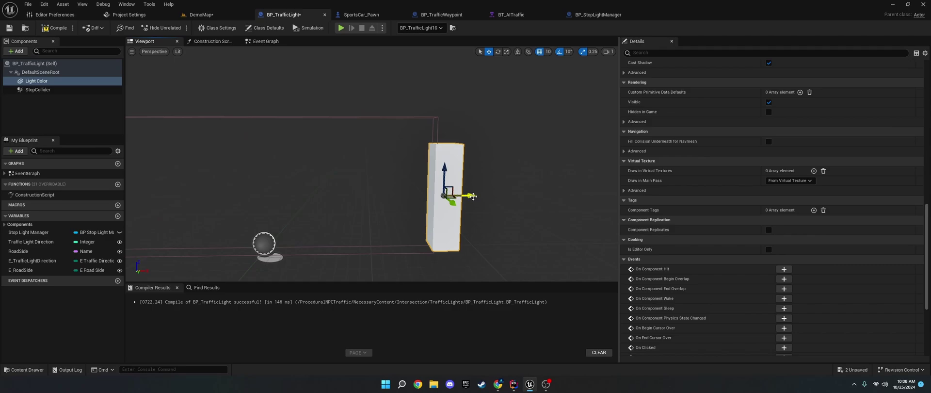
{"action": "left_click_drag", "start_coordinate": [473, 196], "coordinate": [298, 191]}
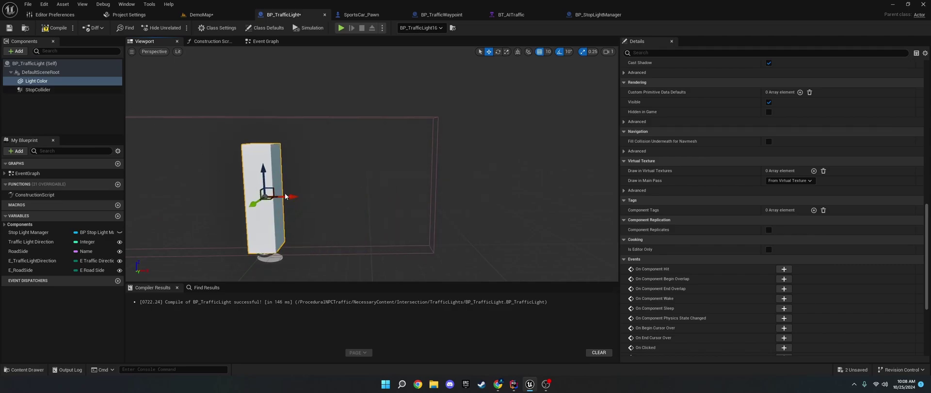
Step: Select and frame the StopCollider component, compiling the traffic light blueprint twice
{"action": "left_click", "coordinate": [54, 90]}
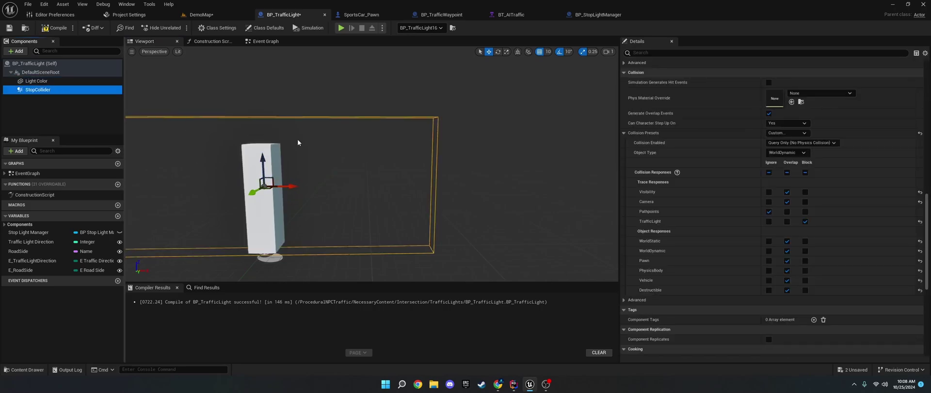
{"action": "left_click", "coordinate": [55, 27]}
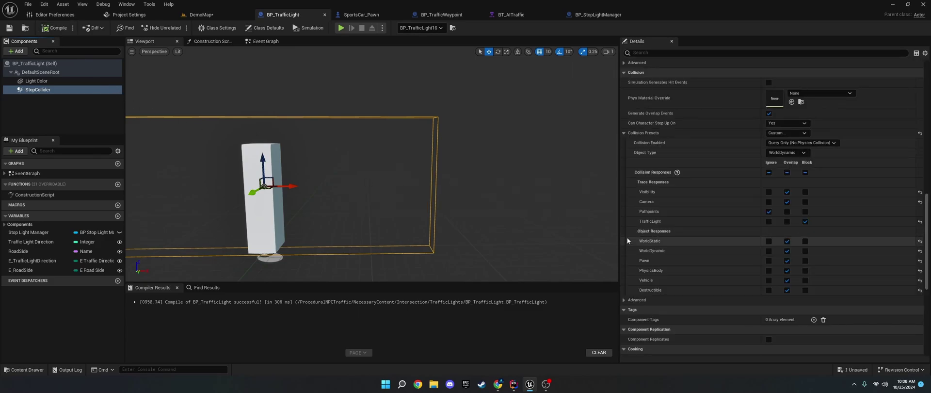
{"action": "left_click", "coordinate": [434, 207]}
{"action": "key", "text": "f"}
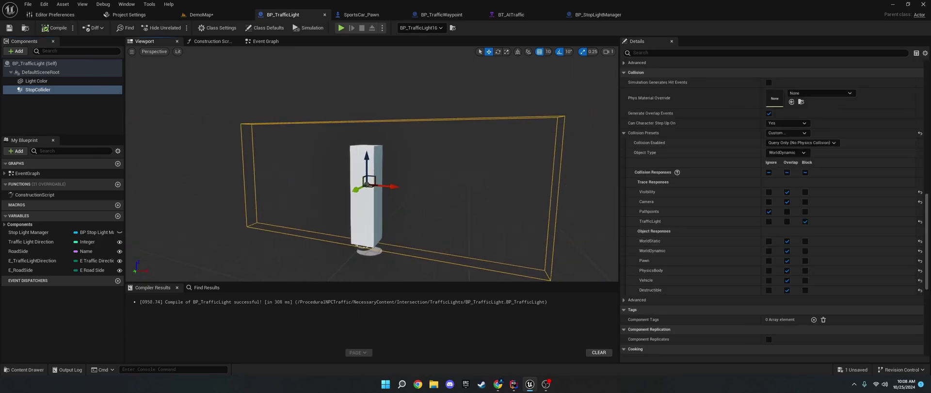
{"action": "left_click", "coordinate": [54, 27]}
Step: Reselect Light Color and shift the light box slightly along X
{"action": "left_click", "coordinate": [259, 40]}
{"action": "left_click", "coordinate": [146, 41]}
{"action": "left_click", "coordinate": [37, 81]}
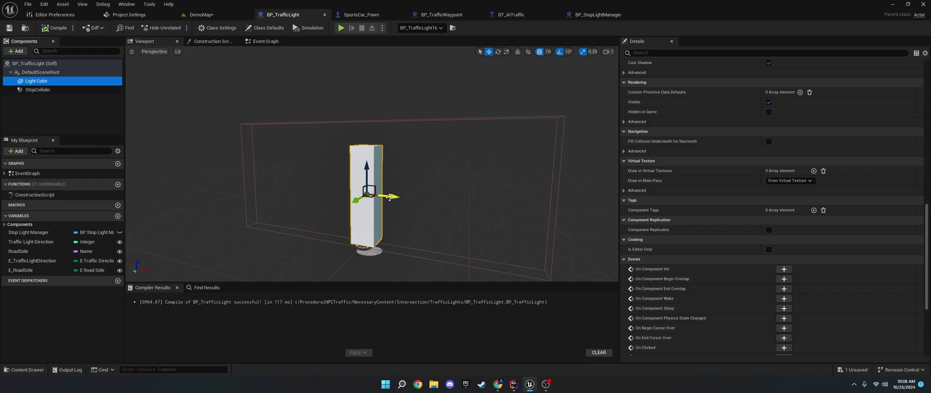
{"action": "left_click_drag", "start_coordinate": [390, 196], "coordinate": [394, 175]}
Step: Browse the BP_TrafficLight Event Graph to the Change Traffic Lights custom event, then go back to DemoMap
{"action": "left_click", "coordinate": [268, 41]}
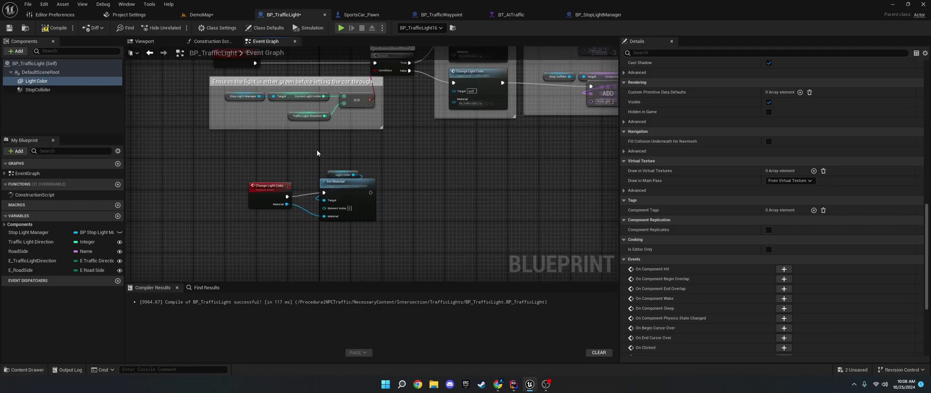
{"action": "right_click_drag", "start_coordinate": [323, 145], "coordinate": [315, 106]}
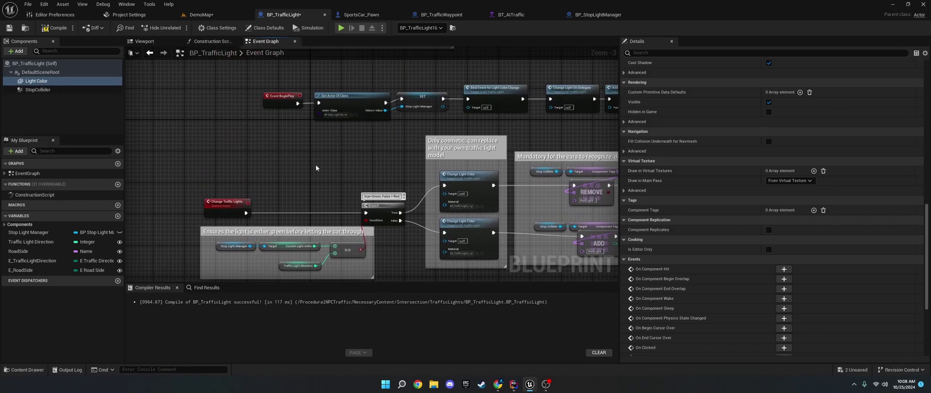
{"action": "scroll", "coordinate": [316, 165], "scroll_direction": "down", "scroll_amount": 3}
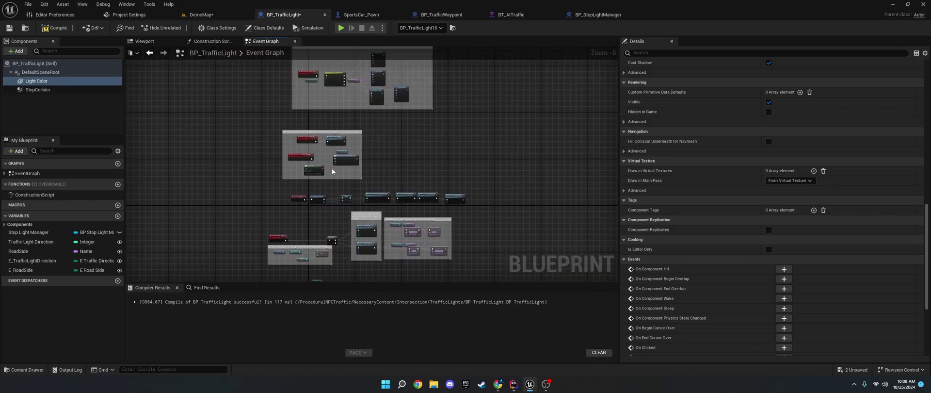
{"action": "scroll", "coordinate": [329, 167], "scroll_direction": "up", "scroll_amount": 5}
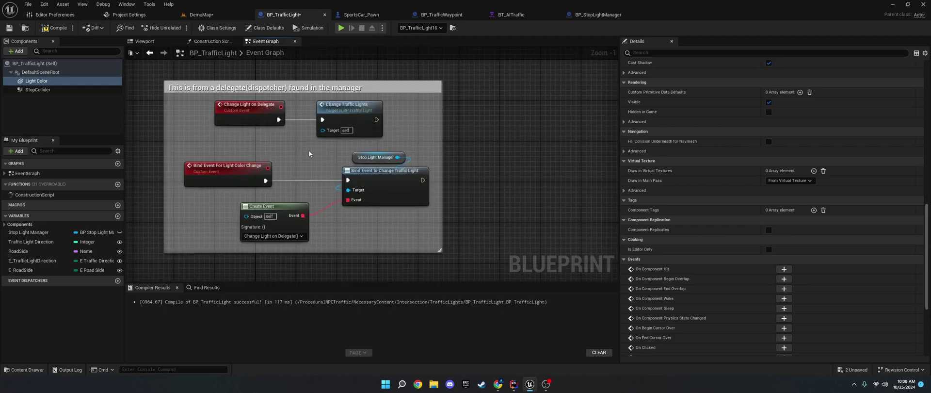
{"action": "right_click_drag", "start_coordinate": [310, 153], "coordinate": [301, 211]}
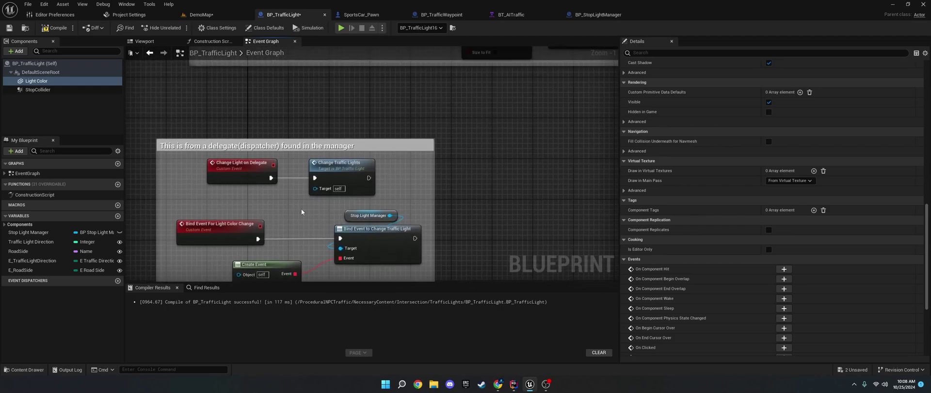
{"action": "double_click", "coordinate": [339, 178]}
{"action": "right_click_drag", "start_coordinate": [463, 157], "coordinate": [320, 141]}
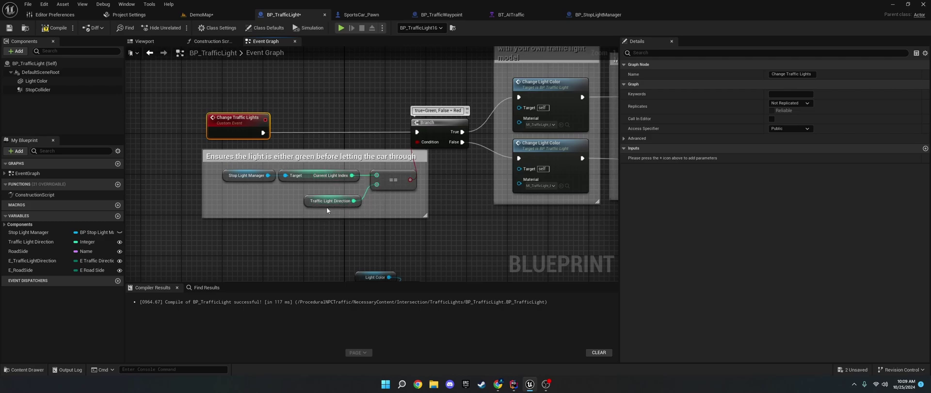
{"action": "left_click", "coordinate": [199, 15]}
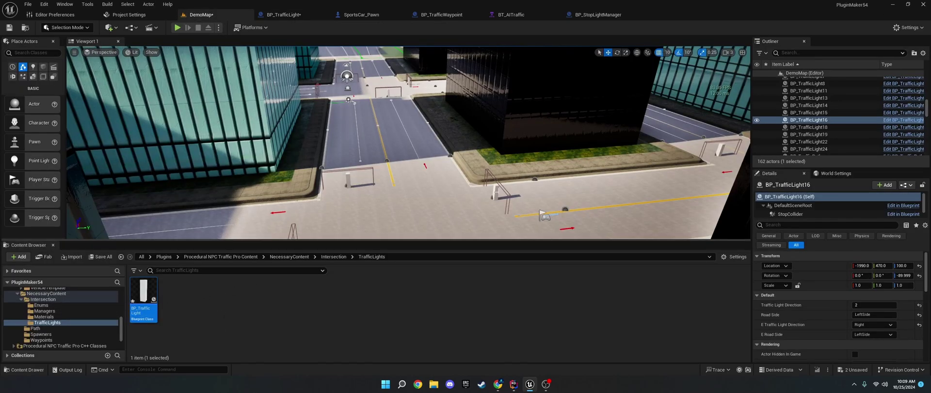
Step: Check BP_TrafficLight14, 15 and 16 settings, focusing each, ending on BP_TrafficLight14
{"action": "left_click", "coordinate": [495, 192]}
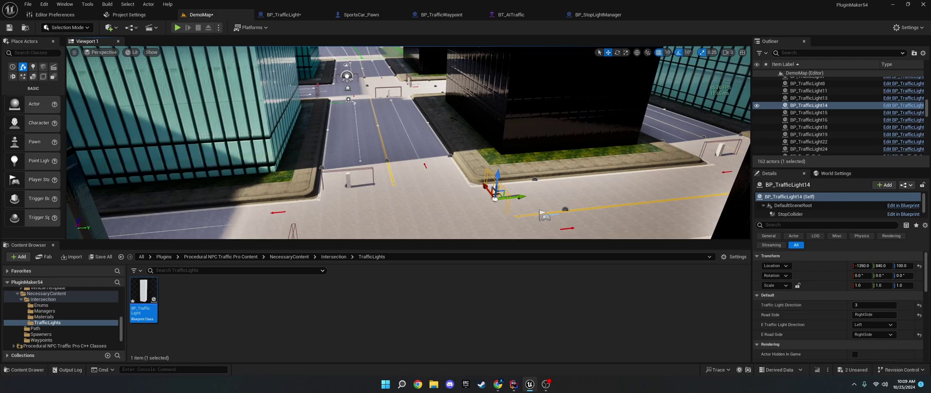
{"action": "left_click", "coordinate": [348, 180]}
{"action": "key", "text": "f"}
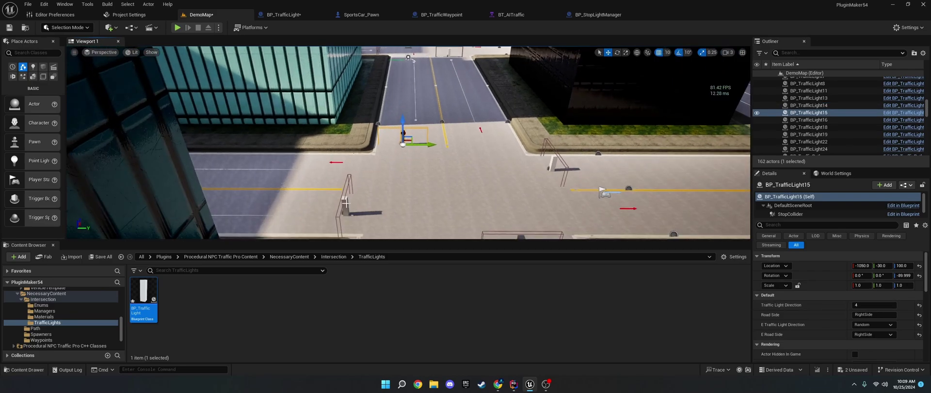
{"action": "left_click", "coordinate": [345, 200]}
{"action": "key", "text": "f"}
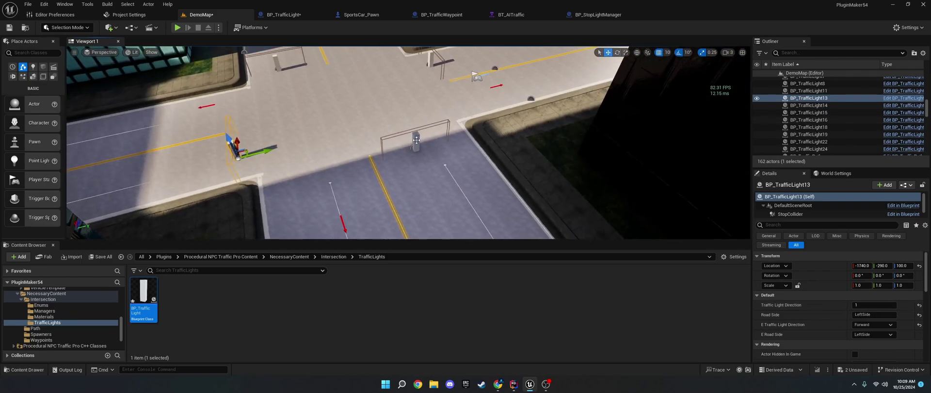
{"action": "right_click_drag", "start_coordinate": [353, 164], "coordinate": [349, 164]}
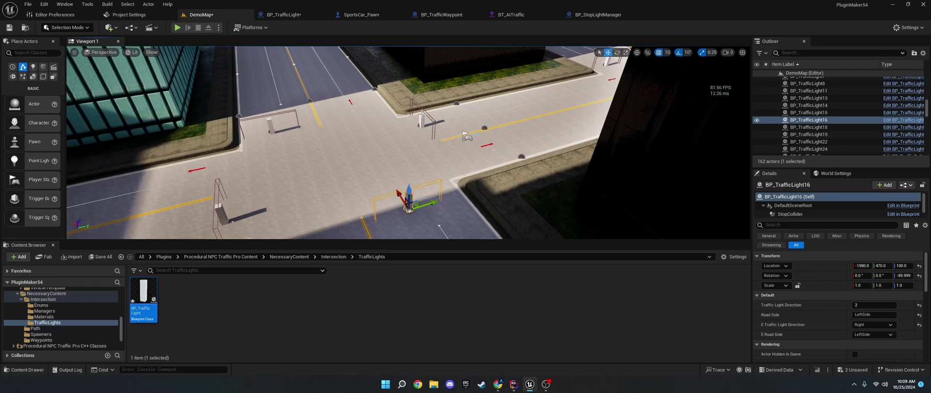
{"action": "left_click", "coordinate": [421, 117]}
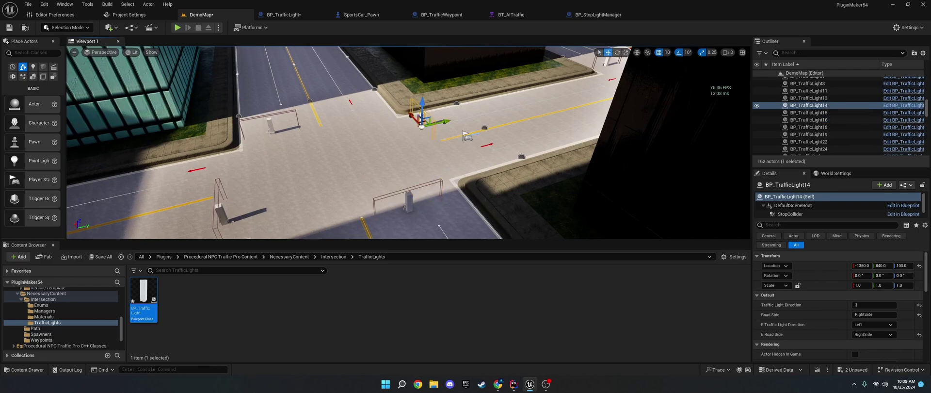
Step: Filter the Outliner with 'manager' to select the BP_StopLightManager actor
{"action": "key", "text": "f"}
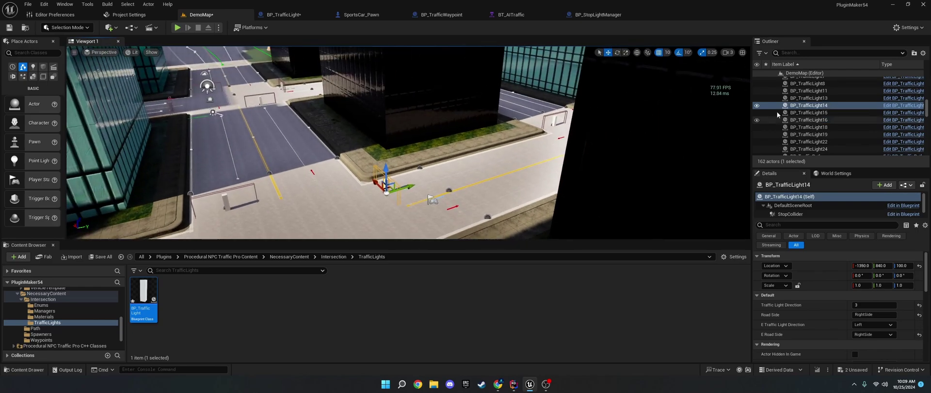
{"action": "left_click", "coordinate": [798, 51]}
{"action": "type", "text": "manag"}
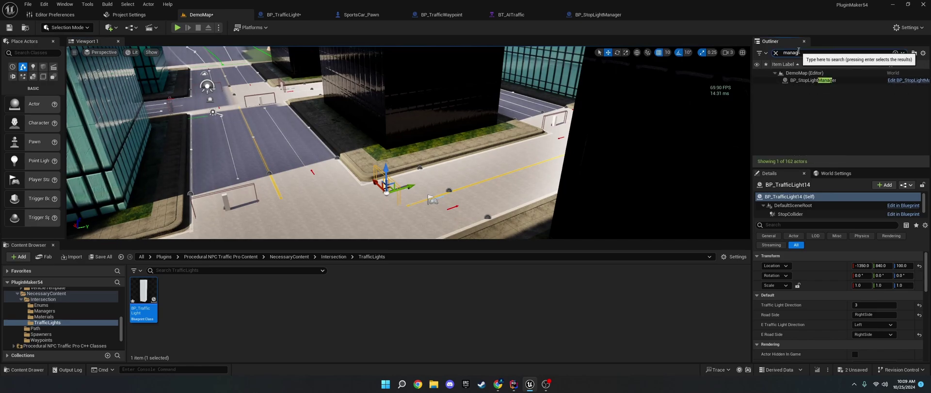
{"action": "type", "text": "er"}
{"action": "key", "text": "Return"}
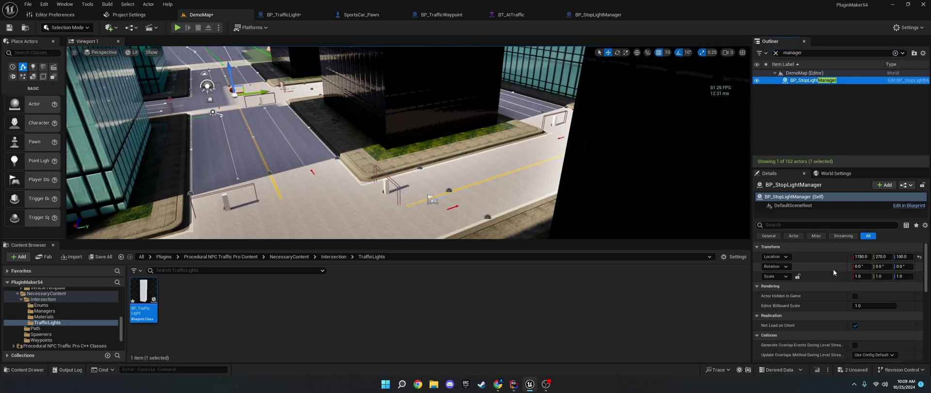
Step: In BP_StopLightManager, change the >= node's maximum index B value and compile
{"action": "left_click", "coordinate": [899, 81]}
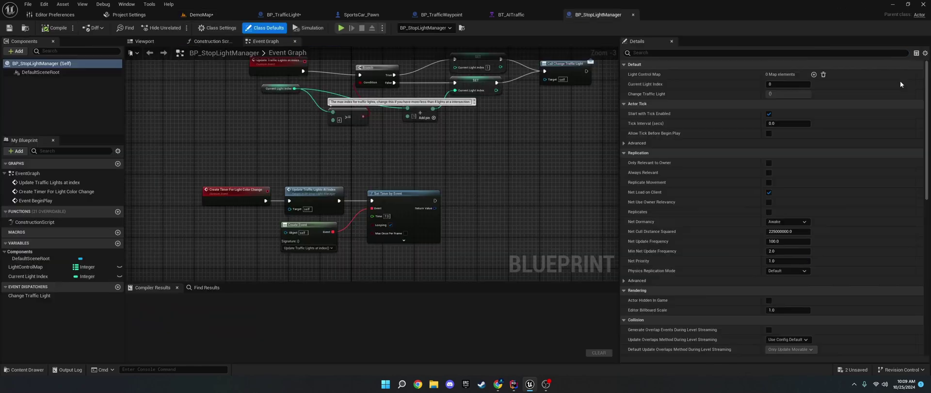
{"action": "right_click_drag", "start_coordinate": [437, 150], "coordinate": [426, 190]}
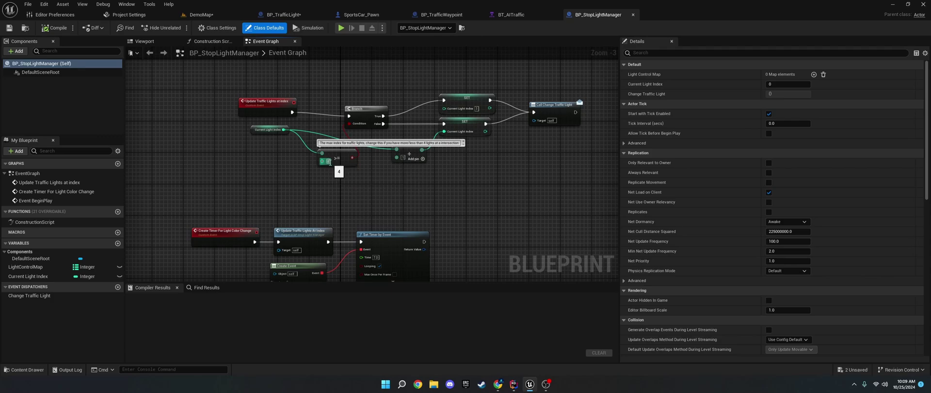
{"action": "left_click", "coordinate": [329, 161]}
{"action": "left_click", "coordinate": [54, 27]}
Step: Place a new BP_TrafficLight at the intersection corner and rotate it -90° toward the road
{"action": "left_click", "coordinate": [199, 14]}
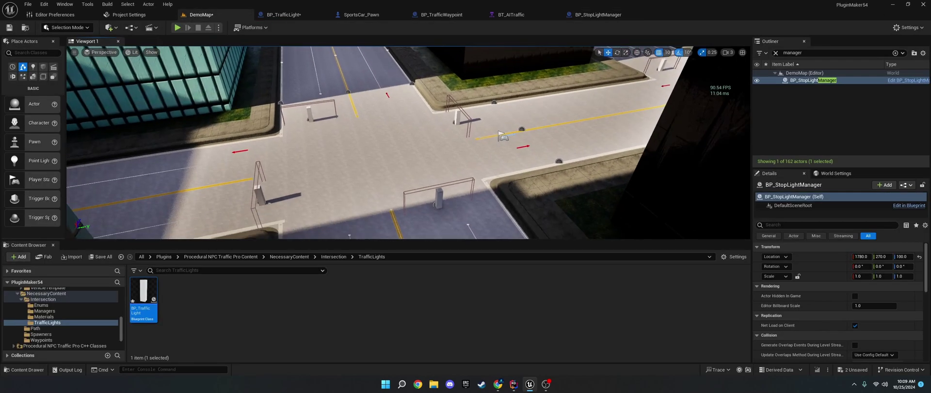
{"action": "right_click_drag", "start_coordinate": [334, 160], "coordinate": [353, 139]}
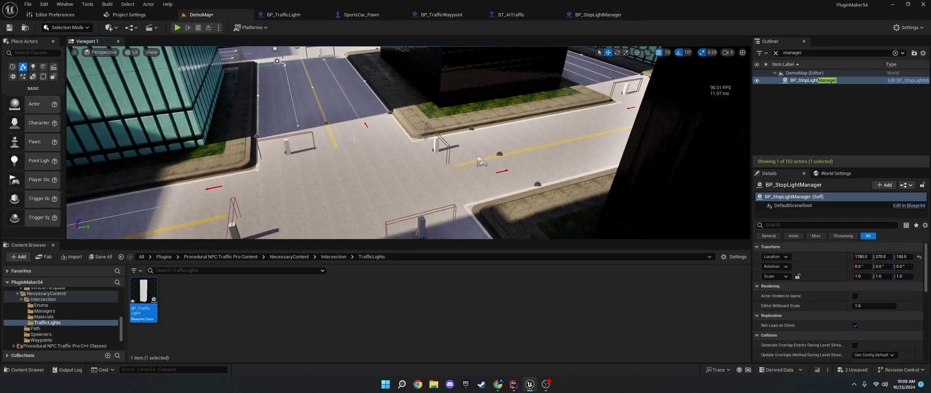
{"action": "right_click_drag", "start_coordinate": [347, 149], "coordinate": [403, 156]}
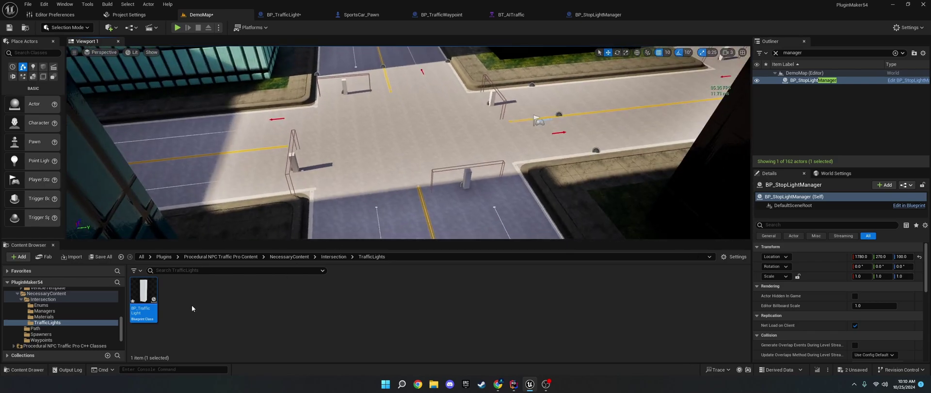
{"action": "left_click", "coordinate": [467, 175]}
{"action": "left_click_drag", "start_coordinate": [139, 301], "coordinate": [409, 194]}
{"action": "key", "text": "e"}
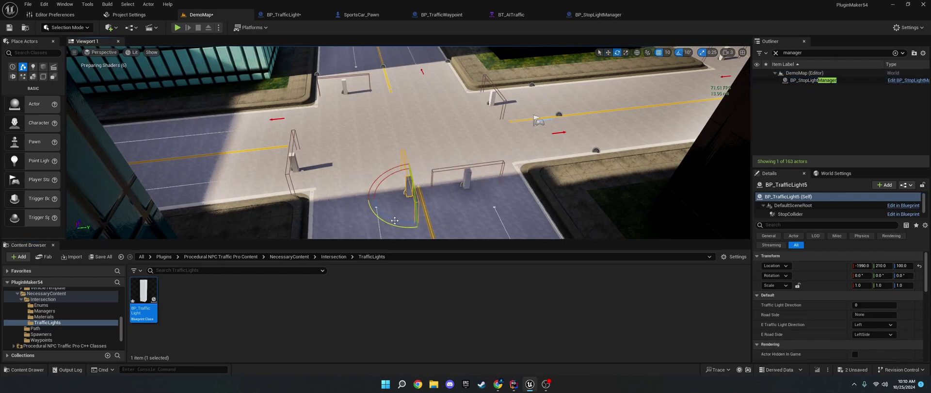
{"action": "left_click_drag", "start_coordinate": [401, 167], "coordinate": [367, 204]}
{"action": "key", "text": "w"}
{"action": "mouse_move", "coordinate": [433, 193]}
{"action": "left_mouse_down"}
{"action": "mouse_move", "coordinate": [474, 185]}
{"action": "mouse_move", "coordinate": [420, 192]}
{"action": "left_mouse_up"}
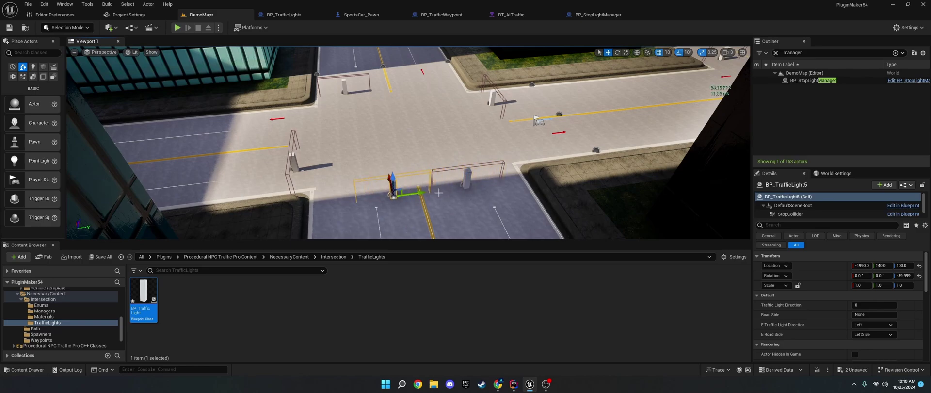
Step: Keep the direction as Left and slide the new light along its Y axis
{"action": "left_click", "coordinate": [870, 327]}
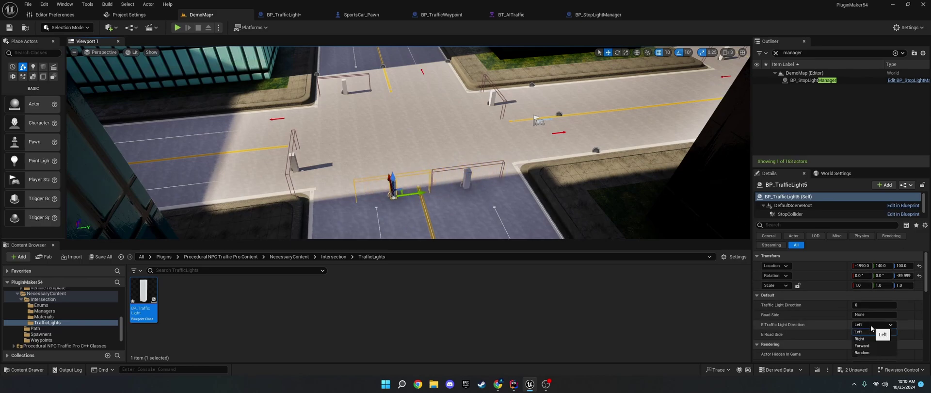
{"action": "left_click", "coordinate": [870, 329]}
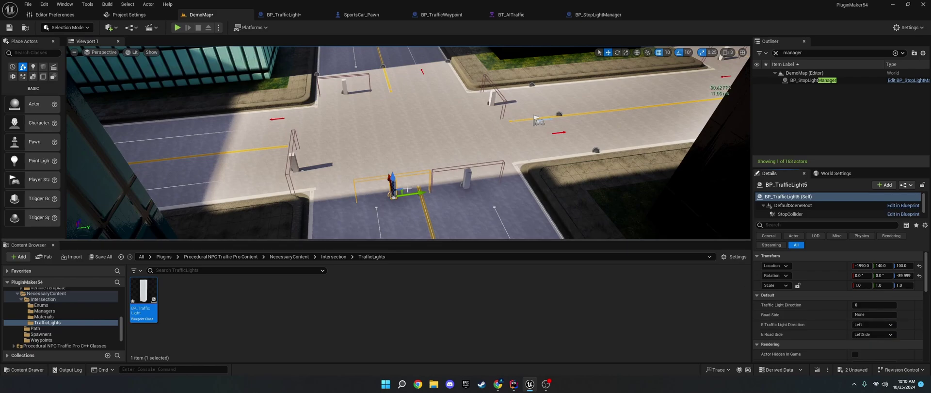
{"action": "left_click_drag", "start_coordinate": [421, 192], "coordinate": [387, 190]}
{"action": "right_click_drag", "start_coordinate": [384, 141], "coordinate": [384, 160]}
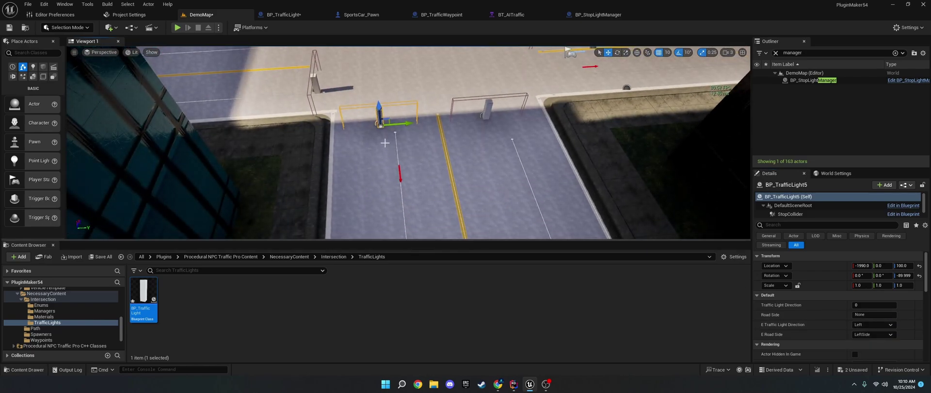
{"action": "right_click_drag", "start_coordinate": [541, 187], "coordinate": [541, 170]}
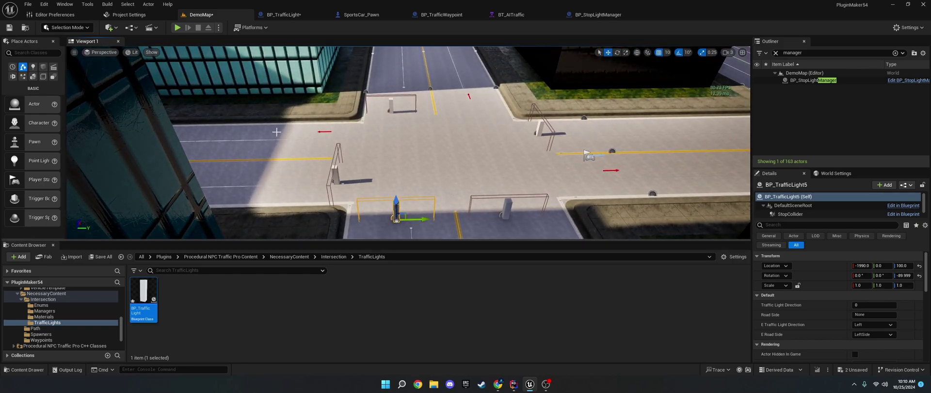
Step: Try Right and Forward for E Traffic Light Direction, settling on Random
{"action": "left_click", "coordinate": [873, 324]}
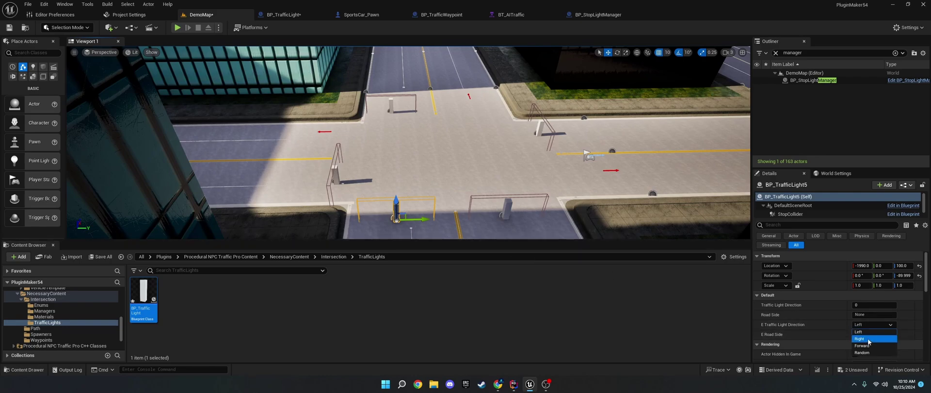
{"action": "left_click", "coordinate": [868, 339]}
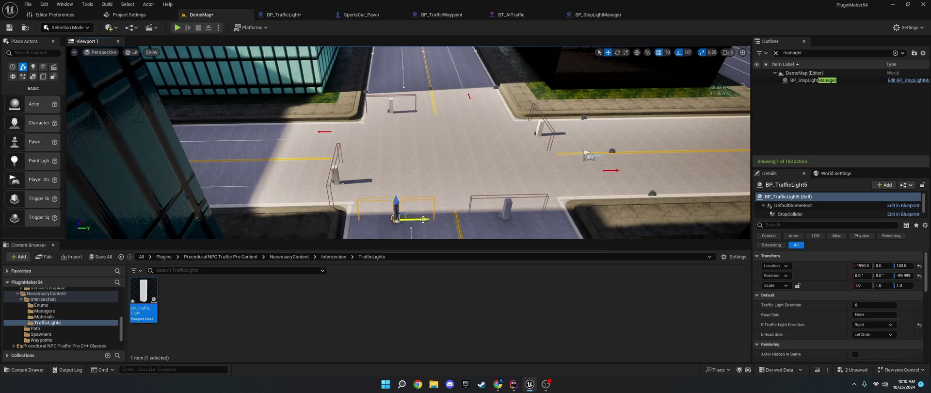
{"action": "mouse_move", "coordinate": [418, 218]}
{"action": "left_mouse_down"}
{"action": "mouse_move", "coordinate": [533, 213]}
{"action": "mouse_move", "coordinate": [429, 219]}
{"action": "left_mouse_up"}
{"action": "left_click", "coordinate": [873, 324]}
{"action": "left_click", "coordinate": [870, 340]}
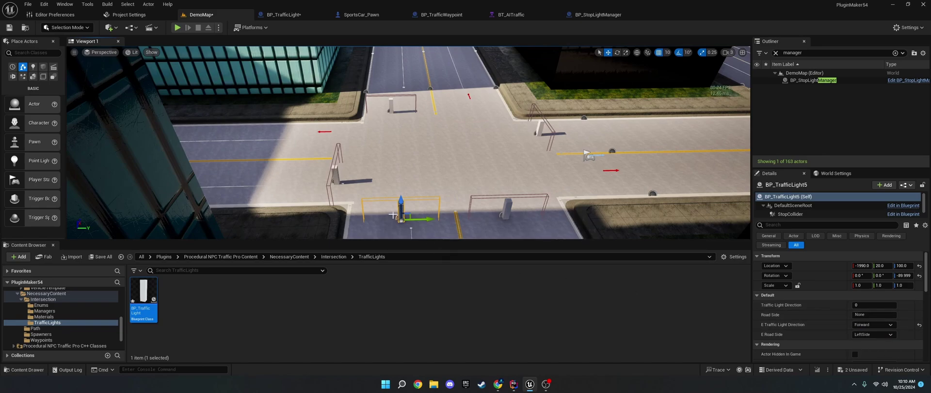
{"action": "left_click", "coordinate": [872, 324]}
{"action": "left_click", "coordinate": [863, 351]}
Step: Slide BP_TrafficLight5 along the road to Location Y 40
{"action": "left_click_drag", "start_coordinate": [417, 219], "coordinate": [523, 218]}
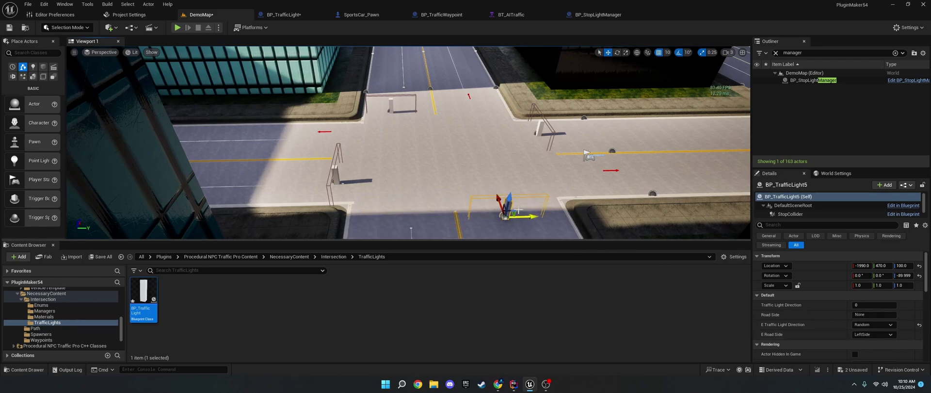
{"action": "right_click_drag", "start_coordinate": [435, 141], "coordinate": [435, 142]}
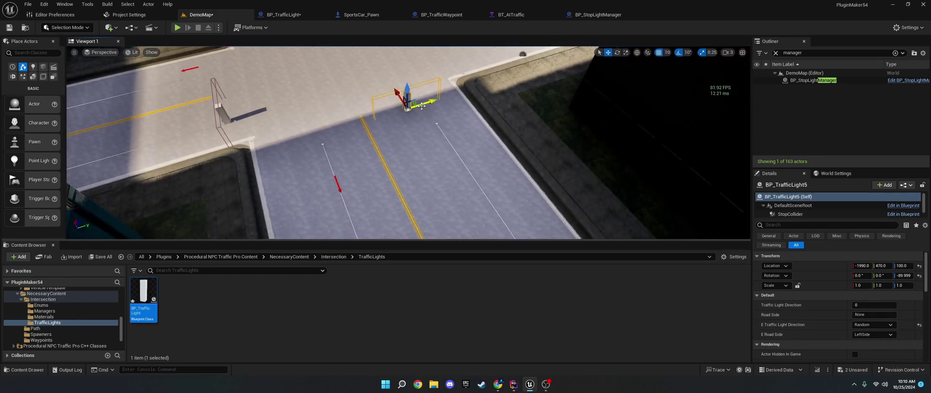
{"action": "left_click_drag", "start_coordinate": [420, 102], "coordinate": [326, 130]}
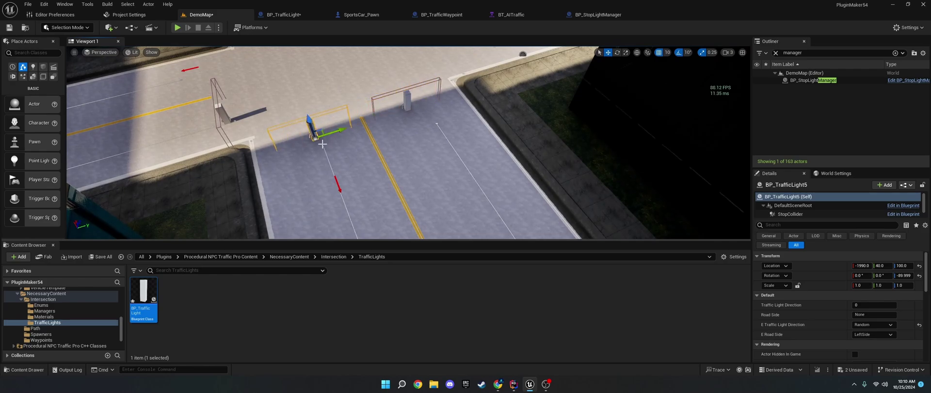
{"action": "left_click", "coordinate": [322, 144]}
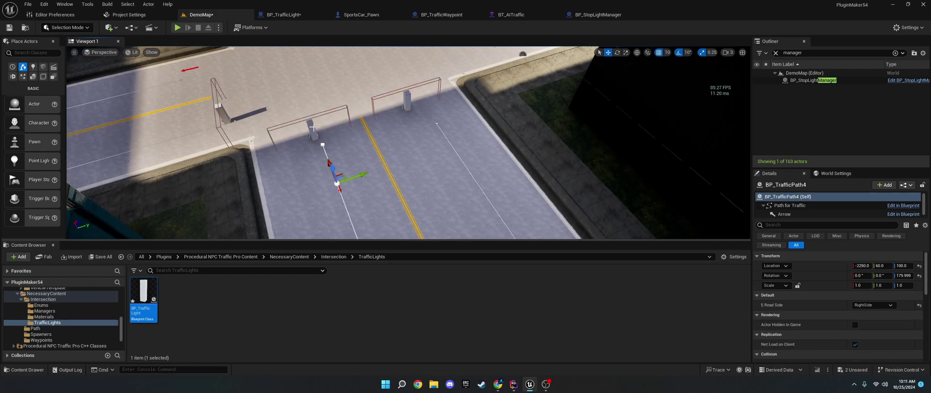
{"action": "left_click", "coordinate": [313, 127]}
Step: Set E Road Side to RightSide and Traffic Light Direction to 1, then view the road top-down
{"action": "left_click", "coordinate": [873, 334]}
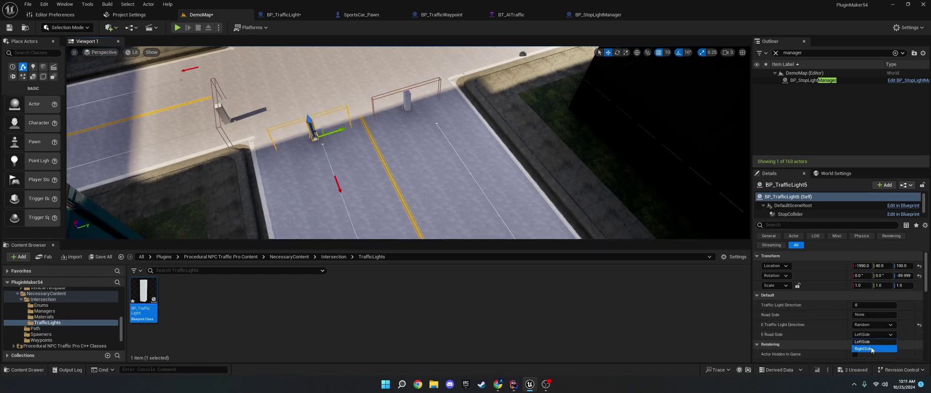
{"action": "left_click", "coordinate": [871, 348]}
{"action": "left_click", "coordinate": [868, 304]}
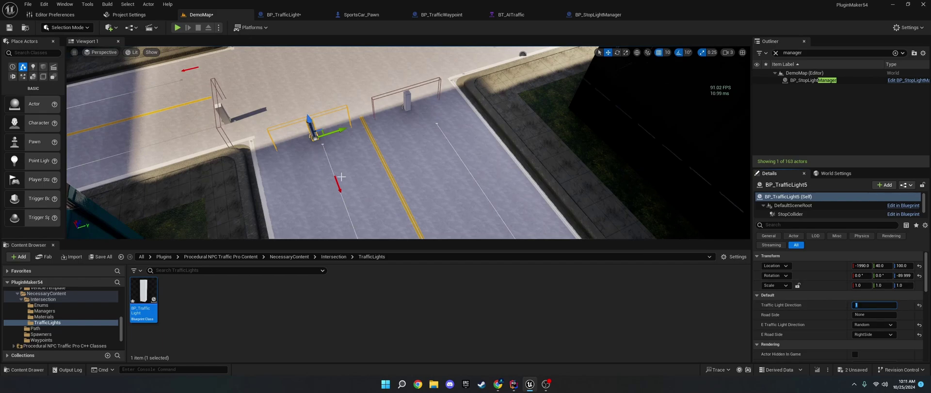
{"action": "scroll", "coordinate": [359, 175], "scroll_direction": "down", "scroll_amount": 4}
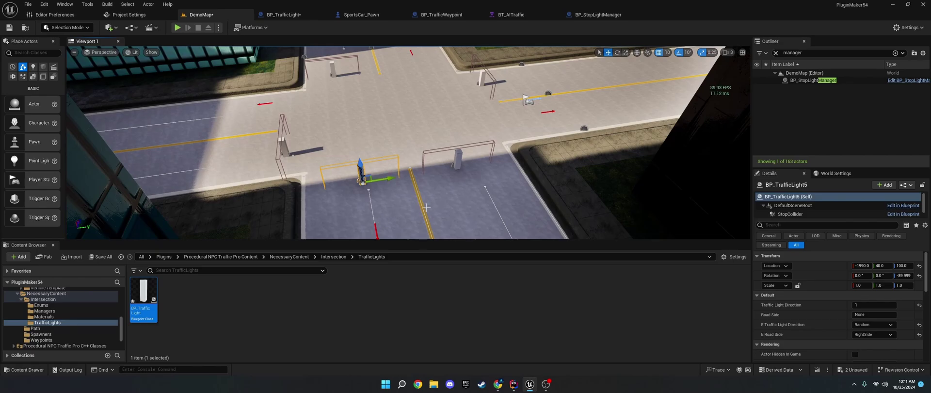
{"action": "mouse_move", "coordinate": [426, 207]}
{"action": "right_mouse_down"}
{"action": "mouse_move", "coordinate": [417, 203]}
{"action": "mouse_move", "coordinate": [439, 200]}
{"action": "mouse_move", "coordinate": [419, 203]}
{"action": "mouse_move", "coordinate": [427, 208]}
{"action": "right_mouse_up"}
{"action": "right_click_drag", "start_coordinate": [334, 130], "coordinate": [334, 130]}
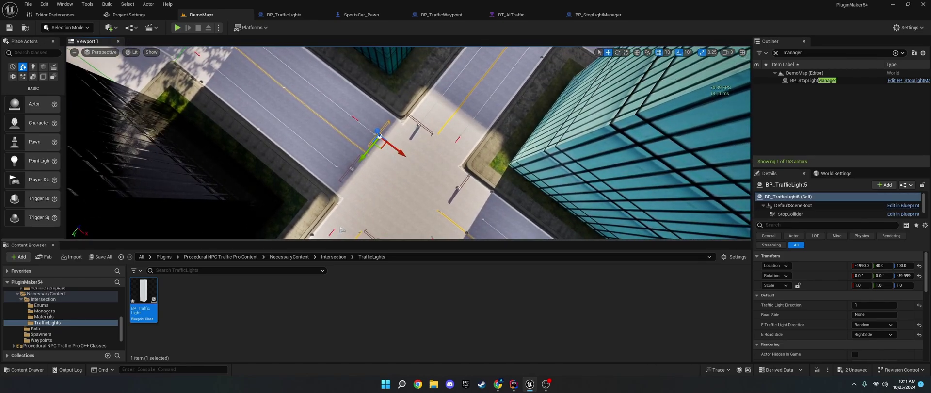
Step: Delete BP_TrafficLight5 and browse to DemoContent > AI > Pawn > SportsCar
{"action": "key", "text": "Delete"}
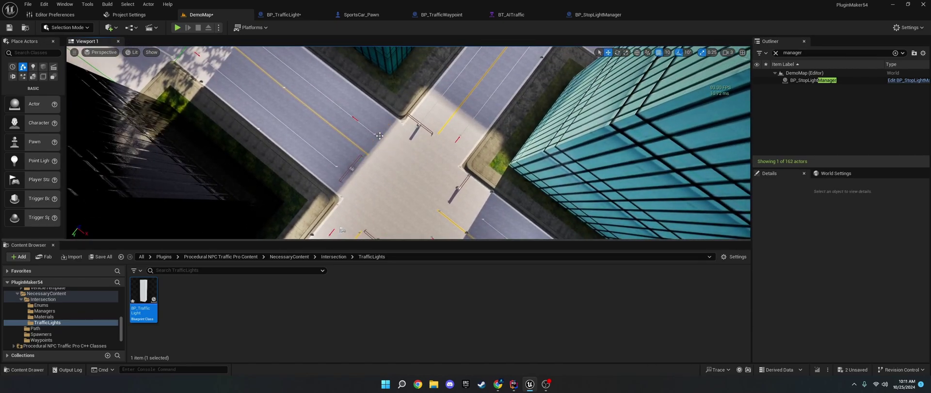
{"action": "mouse_move", "coordinate": [379, 135]}
{"action": "right_mouse_down"}
{"action": "mouse_move", "coordinate": [380, 123]}
{"action": "mouse_move", "coordinate": [380, 145]}
{"action": "right_mouse_up"}
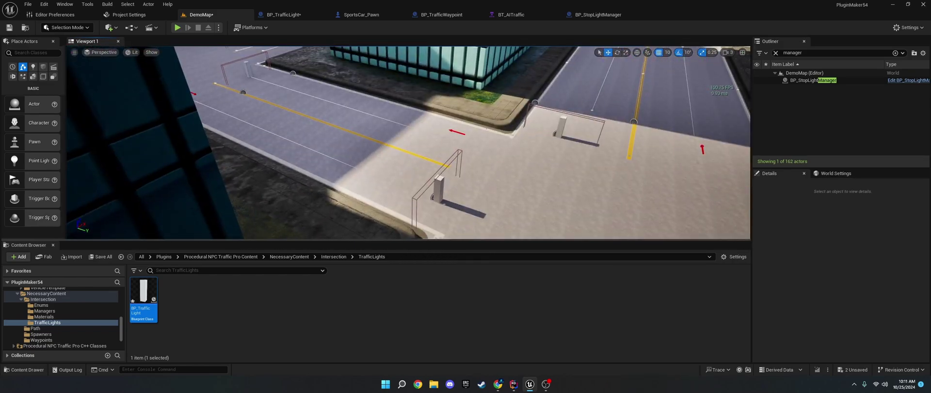
{"action": "scroll", "coordinate": [446, 199], "scroll_direction": "down", "scroll_amount": 5}
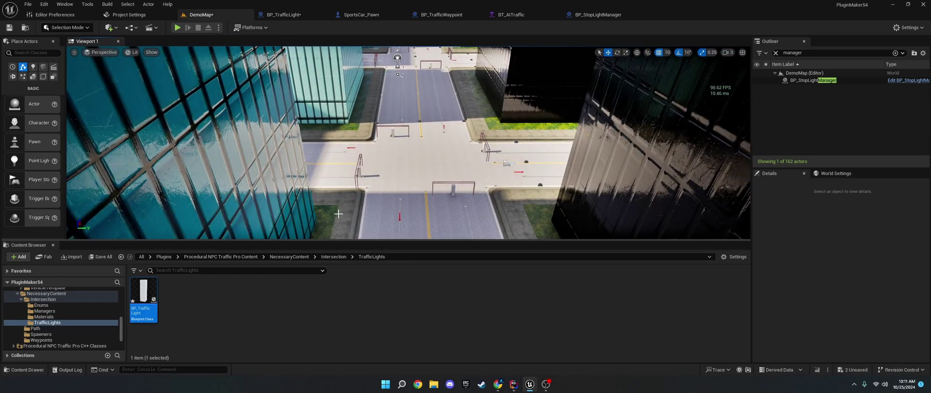
{"action": "scroll", "coordinate": [49, 310], "scroll_direction": "up", "scroll_amount": 5}
{"action": "left_click", "coordinate": [43, 306]}
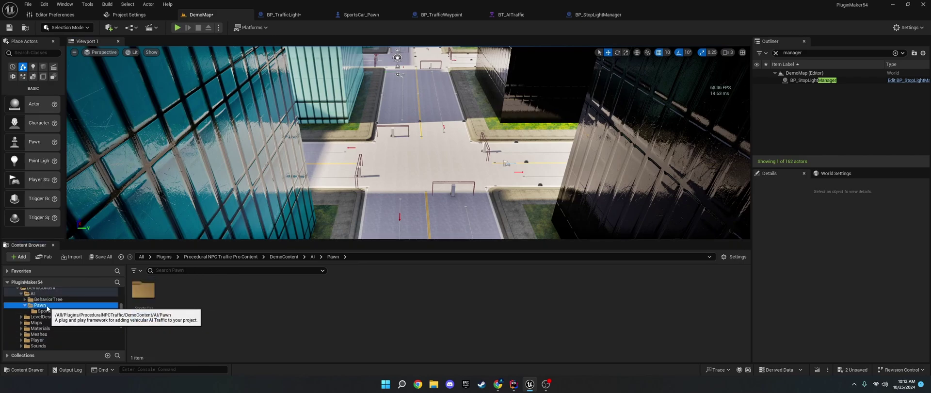
{"action": "left_click", "coordinate": [48, 311]}
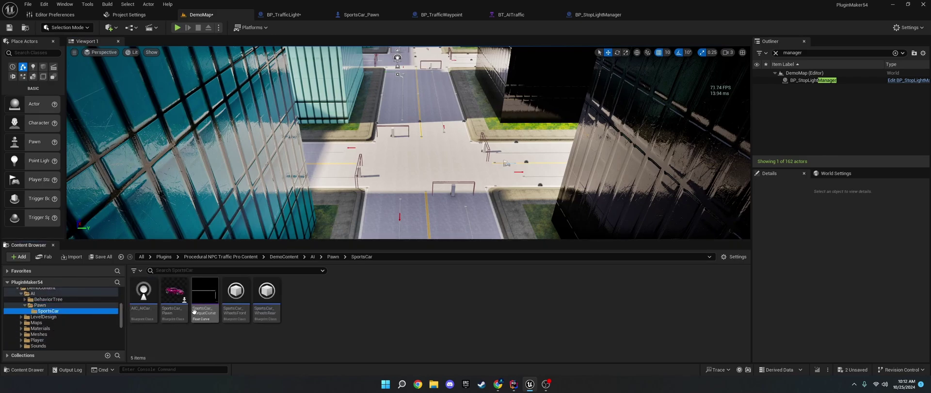
Step: Open SportsCar_Pawn and inspect the black car preview and its Construction Script
{"action": "double_click", "coordinate": [181, 305]}
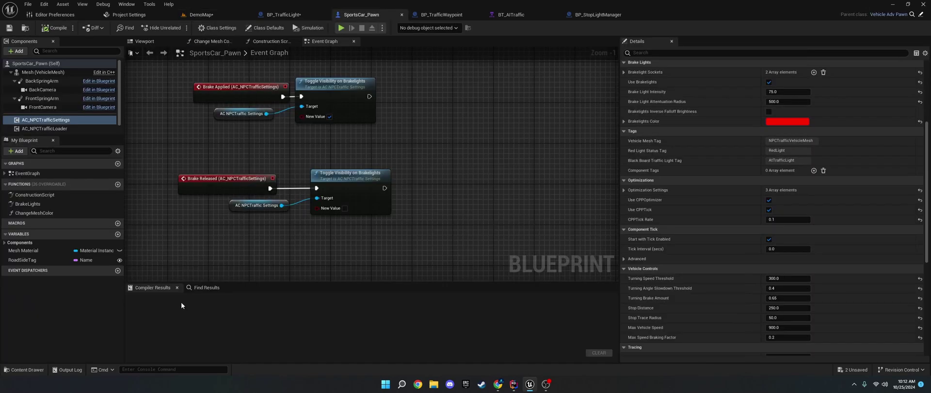
{"action": "left_click", "coordinate": [146, 41]}
{"action": "left_click_drag", "start_coordinate": [341, 147], "coordinate": [301, 164]}
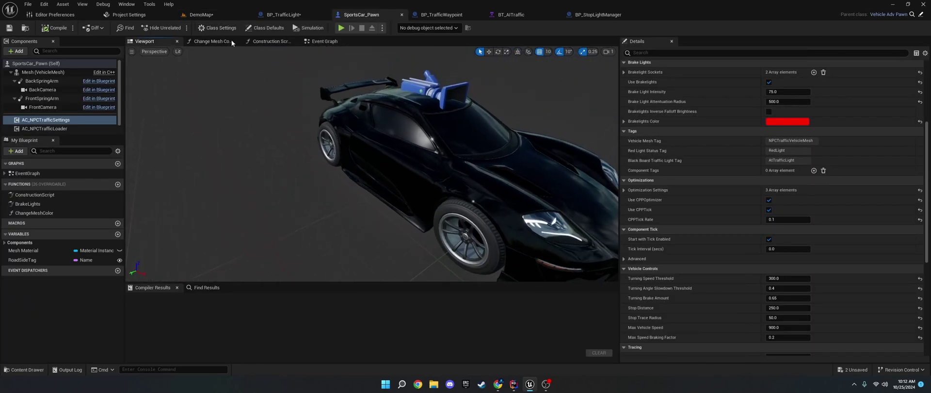
{"action": "left_click", "coordinate": [271, 42]}
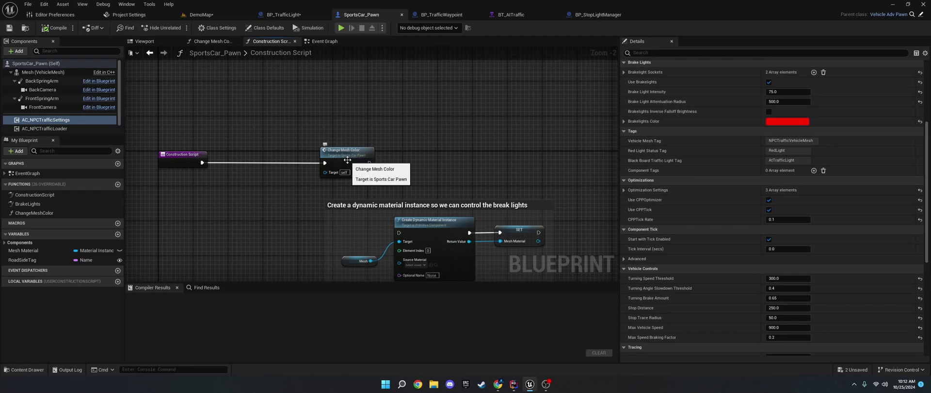
{"action": "left_click", "coordinate": [155, 42]}
{"action": "mouse_move", "coordinate": [349, 156]}
{"action": "left_mouse_down"}
{"action": "mouse_move", "coordinate": [320, 151]}
{"action": "mouse_move", "coordinate": [349, 158]}
{"action": "left_mouse_up"}
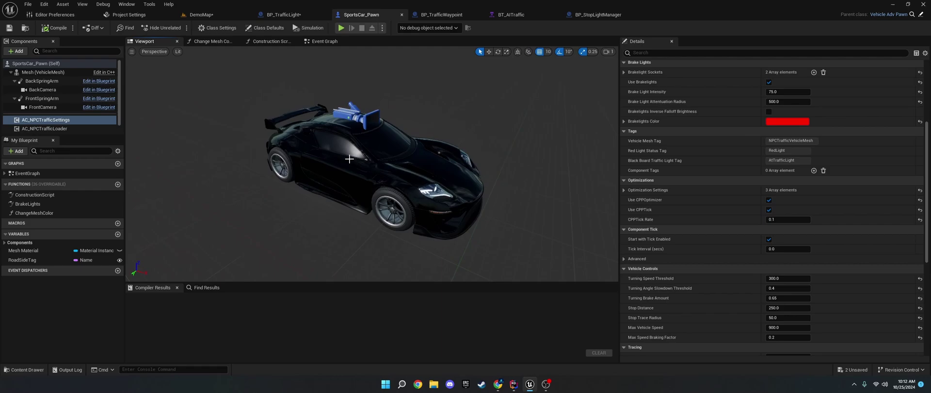
Step: Wire Change Mesh Color to Set Vector Parameter and into the Construction Script, then compile
{"action": "left_click", "coordinate": [218, 40]}
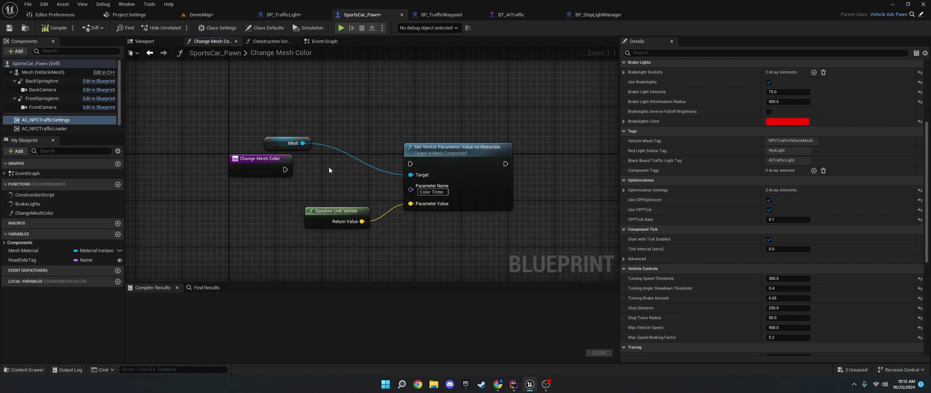
{"action": "left_click_drag", "start_coordinate": [285, 170], "coordinate": [410, 163]}
{"action": "left_click", "coordinate": [269, 41]}
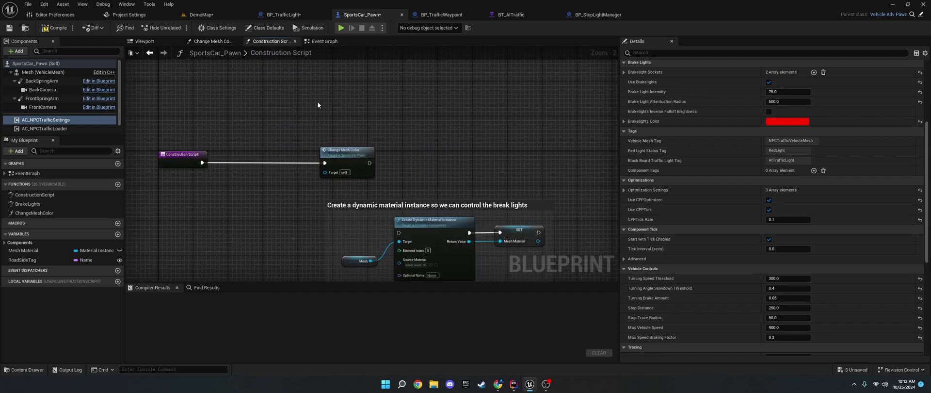
{"action": "left_click", "coordinate": [263, 163], "text": "alt"}
{"action": "left_click_drag", "start_coordinate": [201, 161], "coordinate": [325, 162]}
{"action": "left_click", "coordinate": [55, 27]}
Step: Inspect the green car's body mesh and browse skeletal meshes, leaving it unchanged
{"action": "left_click", "coordinate": [141, 43]}
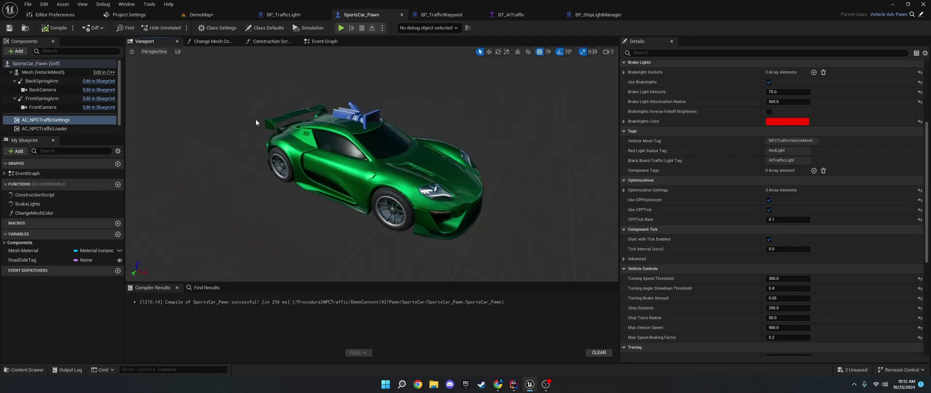
{"action": "mouse_move", "coordinate": [353, 187]}
{"action": "left_mouse_down"}
{"action": "mouse_move", "coordinate": [325, 188]}
{"action": "mouse_move", "coordinate": [353, 187]}
{"action": "left_mouse_up"}
{"action": "left_click", "coordinate": [353, 187]}
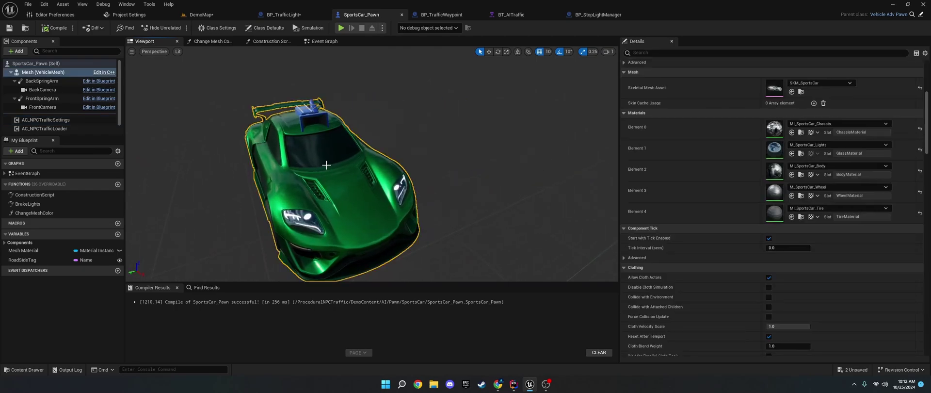
{"action": "scroll", "coordinate": [711, 198], "scroll_direction": "up", "scroll_amount": 5}
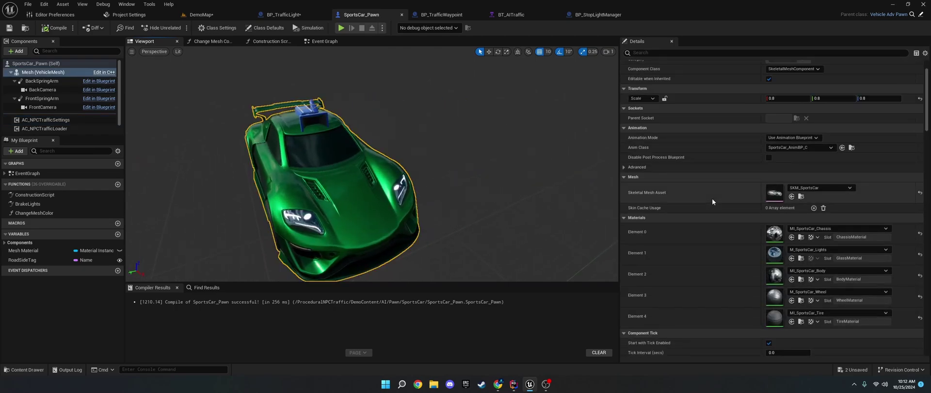
{"action": "left_click", "coordinate": [820, 192]}
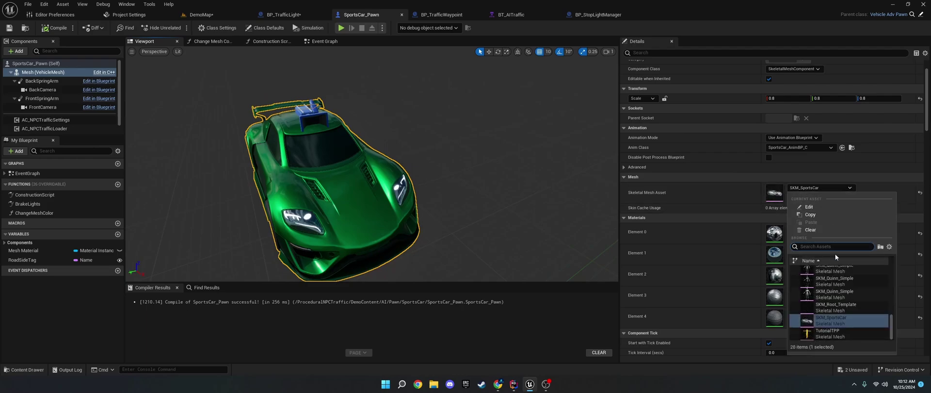
{"action": "scroll", "coordinate": [835, 304], "scroll_direction": "up", "scroll_amount": 3}
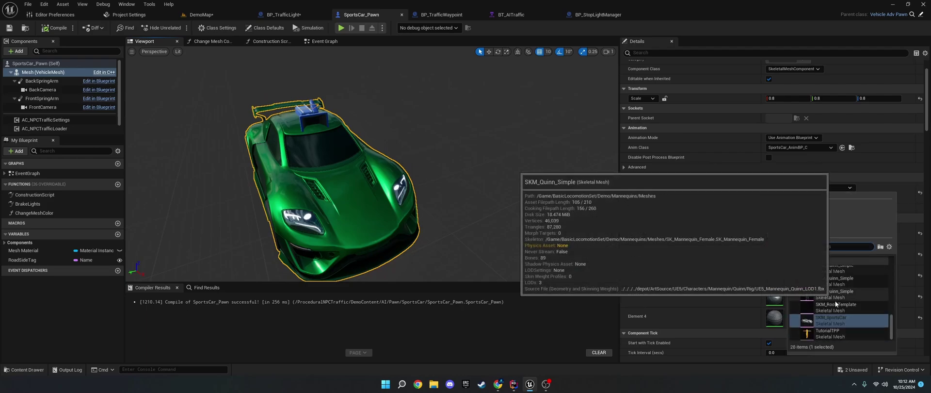
{"action": "scroll", "coordinate": [835, 304], "scroll_direction": "down", "scroll_amount": 2}
{"action": "scroll", "coordinate": [831, 320], "scroll_direction": "up", "scroll_amount": 5}
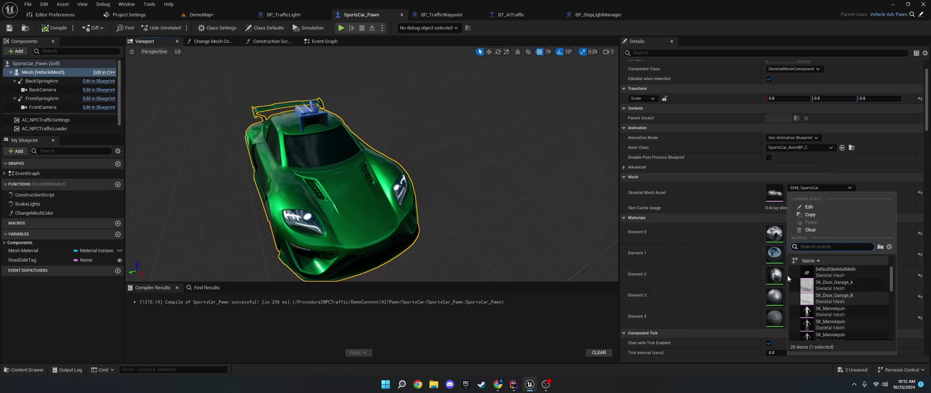
{"action": "left_click", "coordinate": [570, 203]}
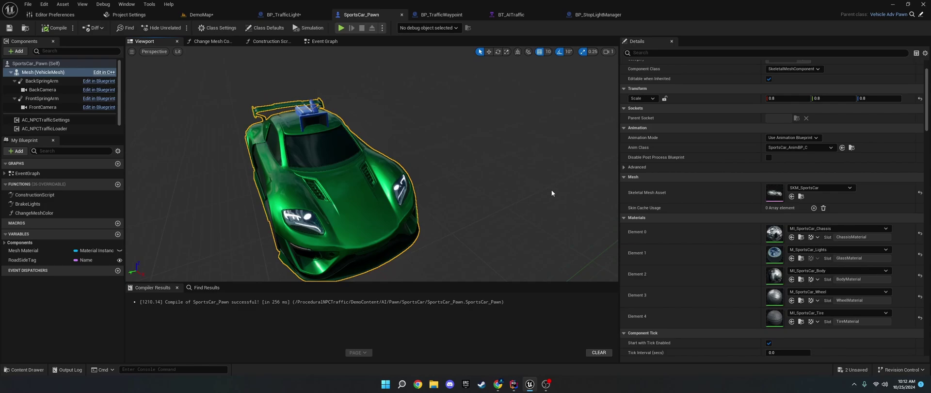
{"action": "left_click", "coordinate": [363, 200]}
{"action": "scroll", "coordinate": [50, 118], "scroll_direction": "down", "scroll_amount": 1}
Step: Select the Vehicle Movement Component and briefly check its wheel trace collision responses
{"action": "left_click", "coordinate": [59, 129]}
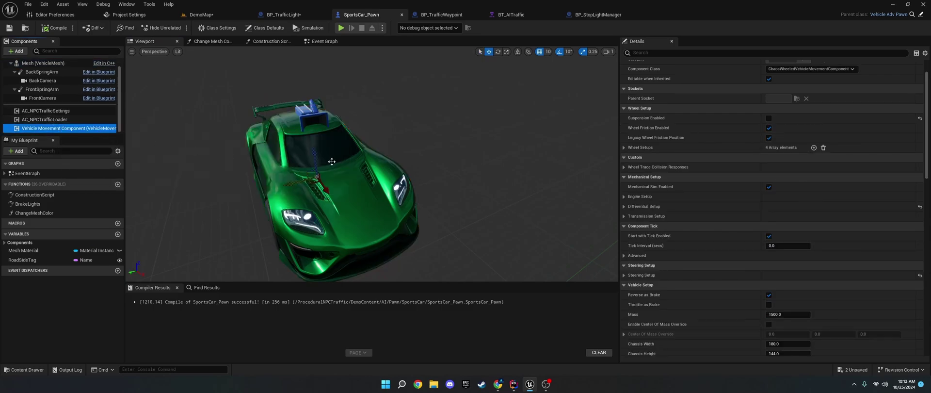
{"action": "scroll", "coordinate": [675, 194], "scroll_direction": "up", "scroll_amount": 3}
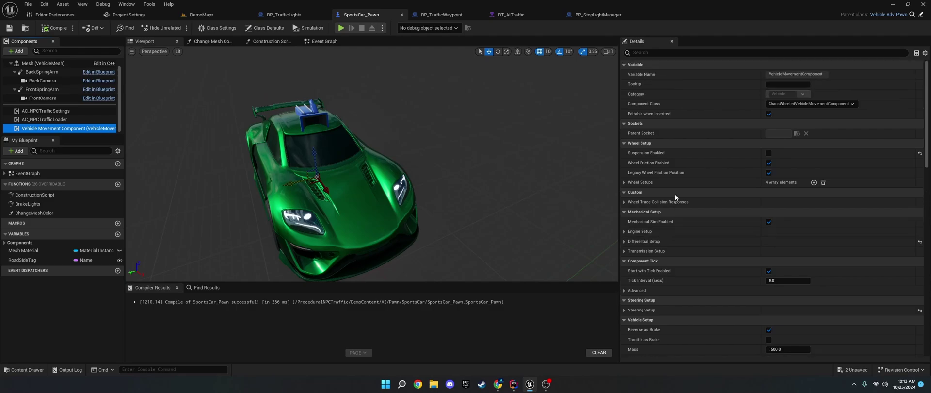
{"action": "left_click", "coordinate": [623, 201]}
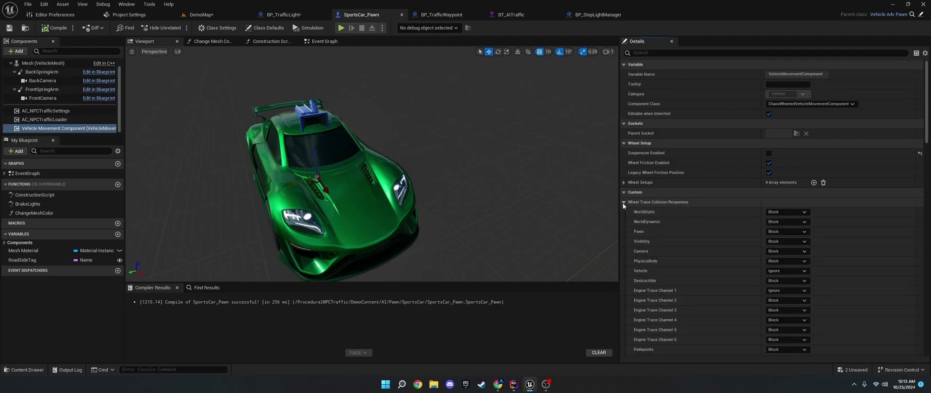
{"action": "left_click", "coordinate": [623, 202]}
Step: Expand the four wheel setup entries to read their bone names, then show the VehicleMesh component
{"action": "left_click", "coordinate": [624, 183]}
{"action": "left_click", "coordinate": [631, 192]}
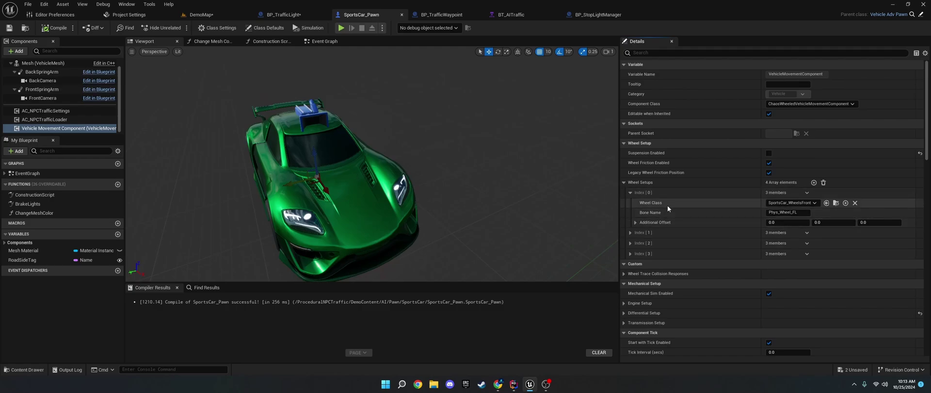
{"action": "left_click", "coordinate": [629, 233]}
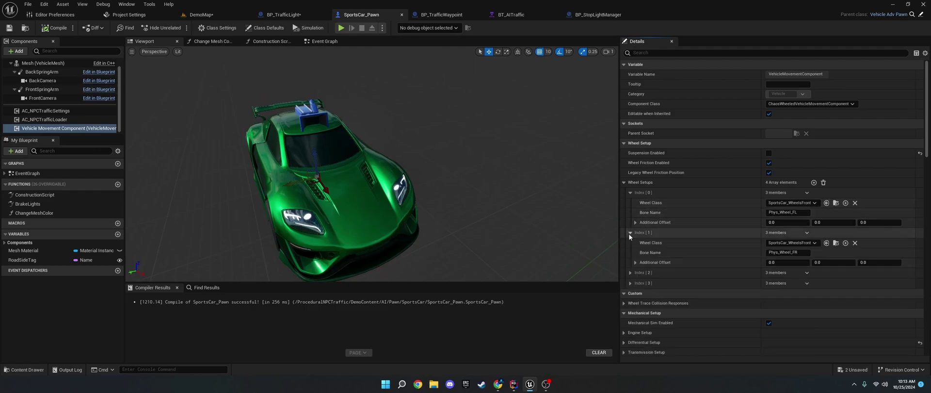
{"action": "left_click", "coordinate": [630, 273]}
{"action": "left_click", "coordinate": [630, 312]}
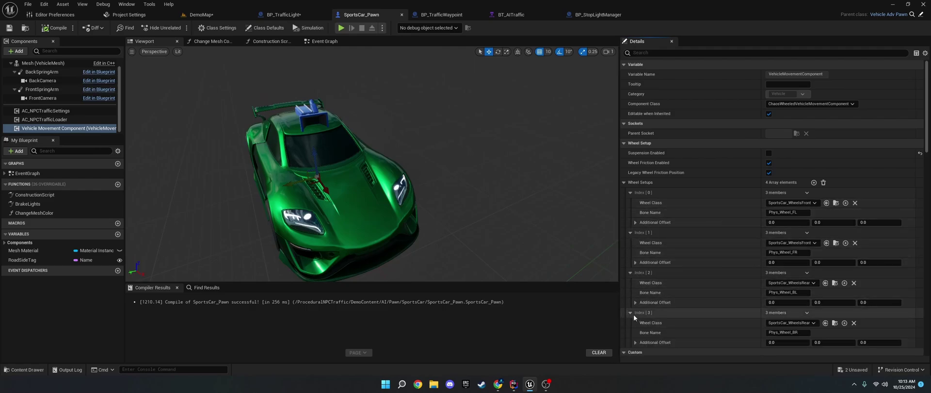
{"action": "left_click", "coordinate": [66, 65]}
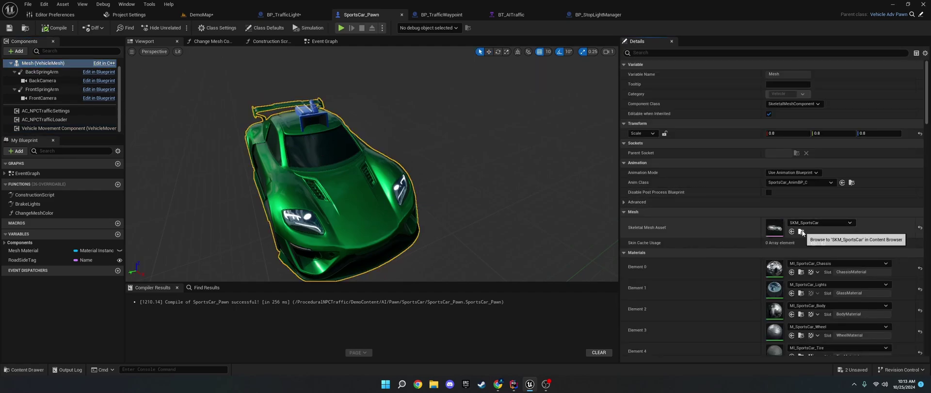
Step: Open SKM_SportsCar and select the Phys_Wheel_FL and Phys_Wheel_FR bones
{"action": "left_click", "coordinate": [803, 231]}
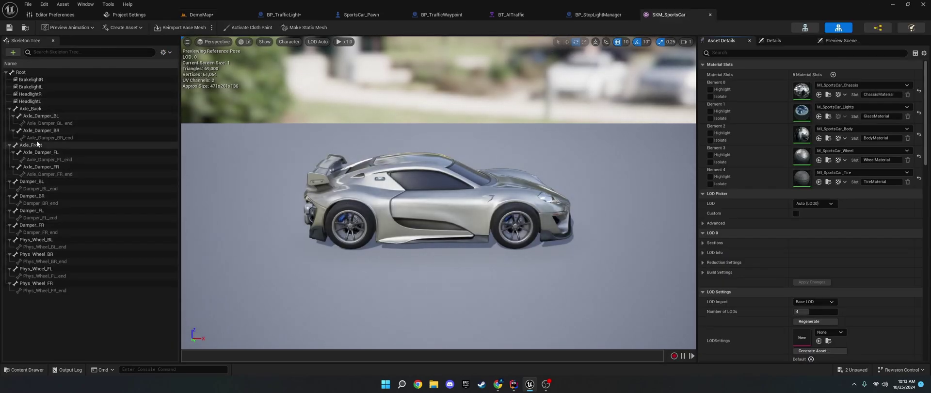
{"action": "left_click", "coordinate": [56, 270]}
{"action": "left_click", "coordinate": [54, 283]}
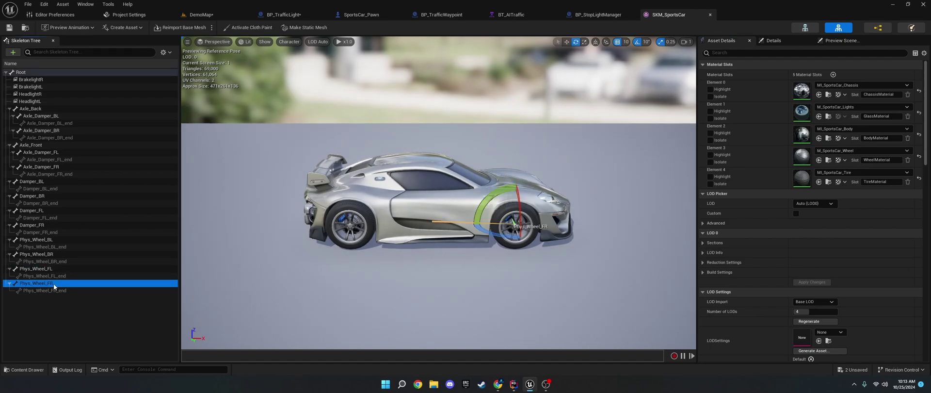
Step: Frame the Phys_Wheel_FR bone and view the front wheel, then return to SportsCar_Pawn
{"action": "key", "text": "f"}
{"action": "scroll", "coordinate": [488, 158], "scroll_direction": "up", "scroll_amount": 5}
{"action": "left_click_drag", "start_coordinate": [488, 159], "coordinate": [514, 126], "text": "alt"}
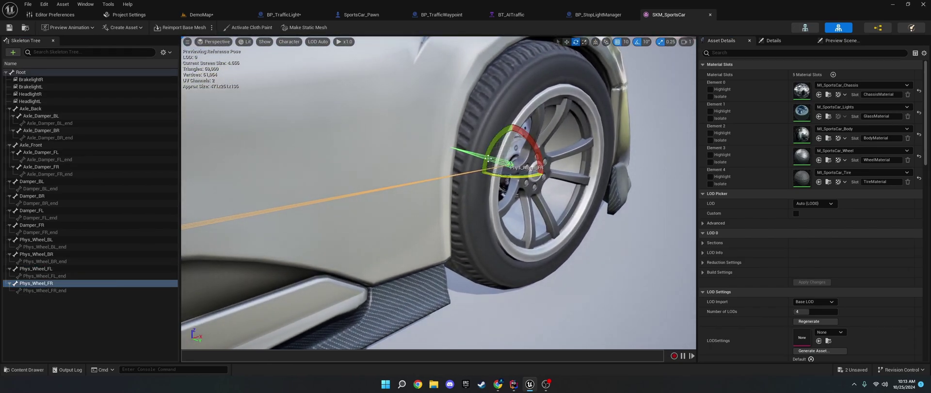
{"action": "scroll", "coordinate": [488, 158], "scroll_direction": "down", "scroll_amount": 5}
{"action": "scroll", "coordinate": [439, 194], "scroll_direction": "up", "scroll_amount": 5}
{"action": "left_click_drag", "start_coordinate": [438, 194], "coordinate": [416, 206], "text": "alt"}
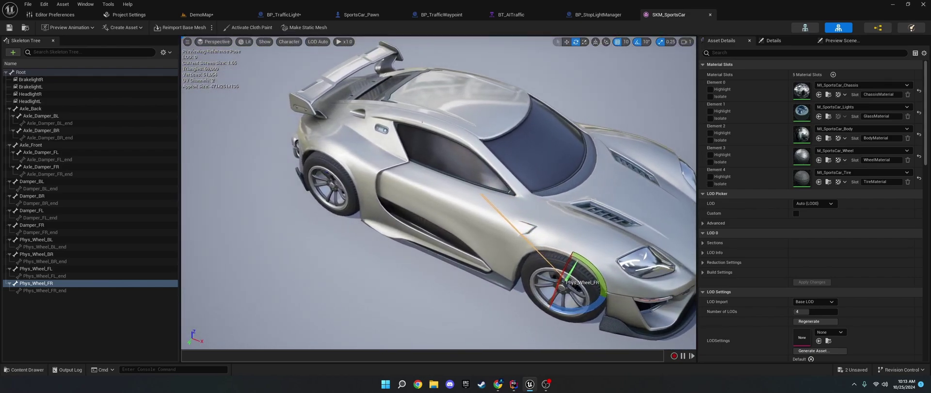
{"action": "left_click", "coordinate": [361, 14]}
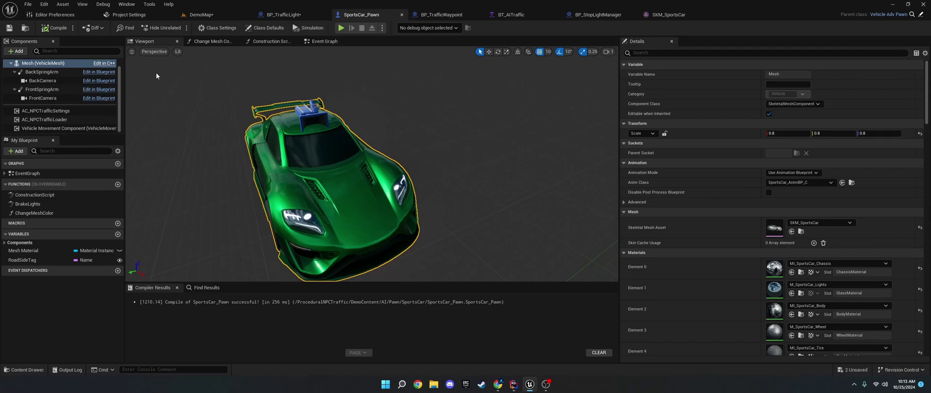
Step: Select AC_NPCTrafficLoader and view the Event Graph's Destroy Traffic Far Away logic at distance 15000
{"action": "left_click", "coordinate": [43, 119]}
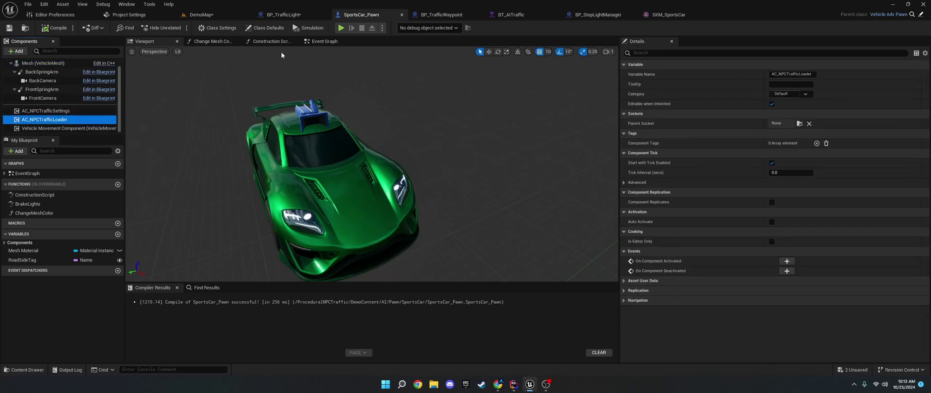
{"action": "left_click", "coordinate": [320, 41]}
{"action": "scroll", "coordinate": [353, 140], "scroll_direction": "down", "scroll_amount": 3}
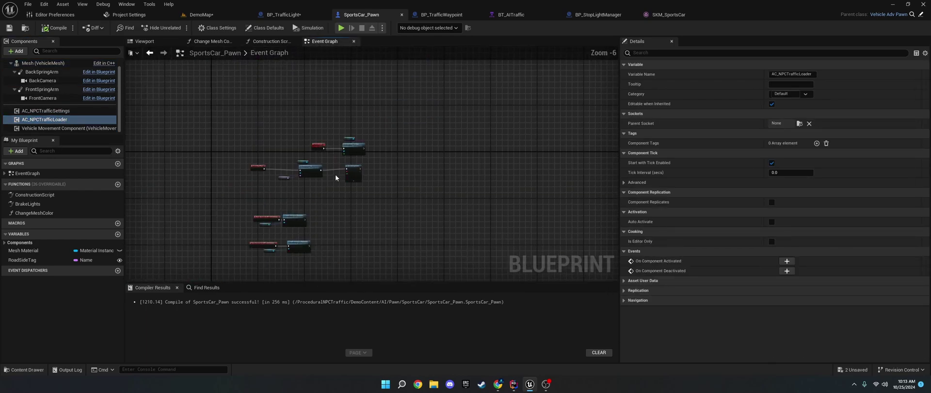
{"action": "scroll", "coordinate": [336, 152], "scroll_direction": "up", "scroll_amount": 3}
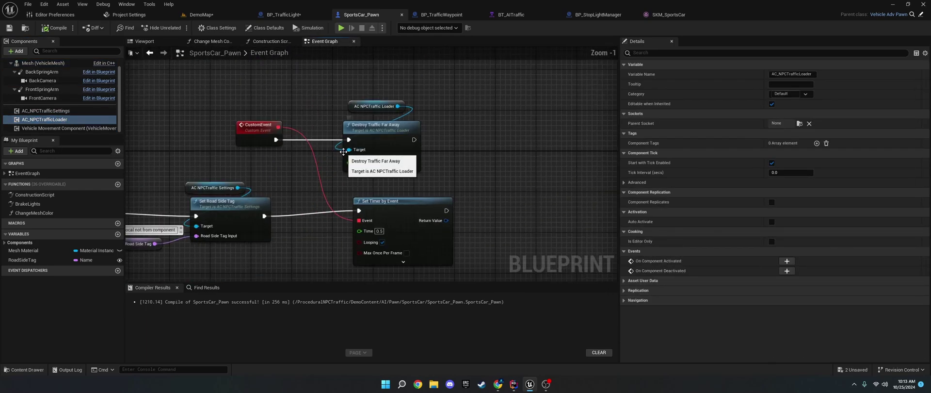
Step: Look over the DemoMap city from above and down the road
{"action": "left_click", "coordinate": [200, 14]}
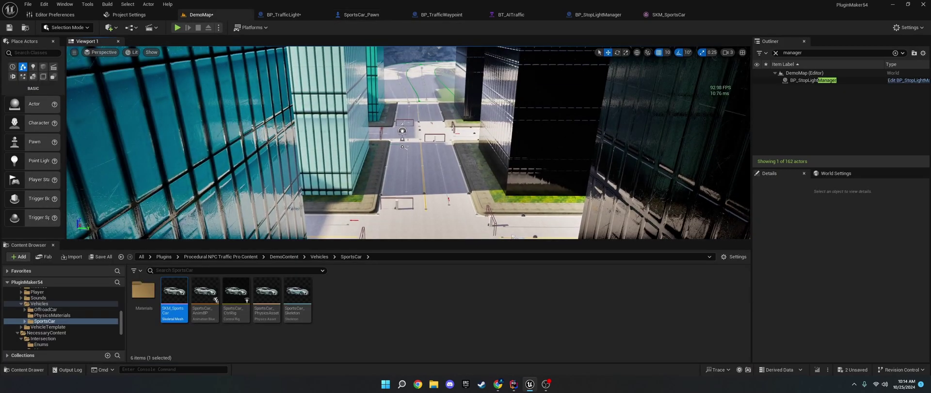
{"action": "right_click_drag", "start_coordinate": [402, 146], "coordinate": [401, 184]}
{"action": "scroll", "coordinate": [275, 193], "scroll_direction": "down", "scroll_amount": 10}
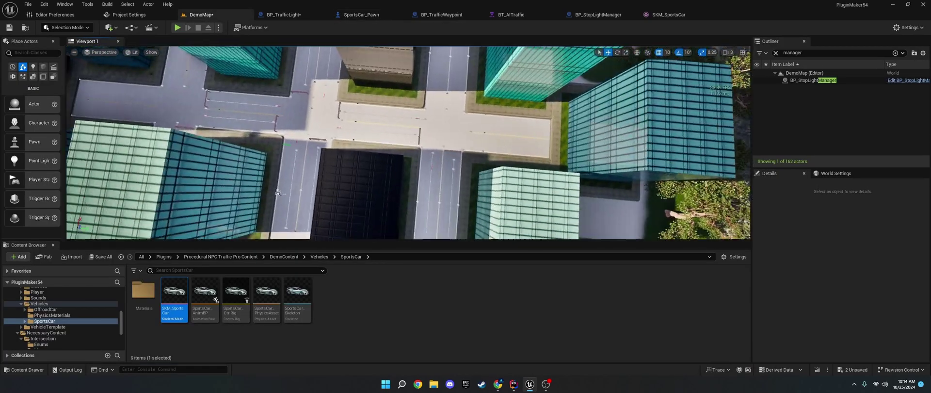
{"action": "scroll", "coordinate": [276, 193], "scroll_direction": "up", "scroll_amount": 10}
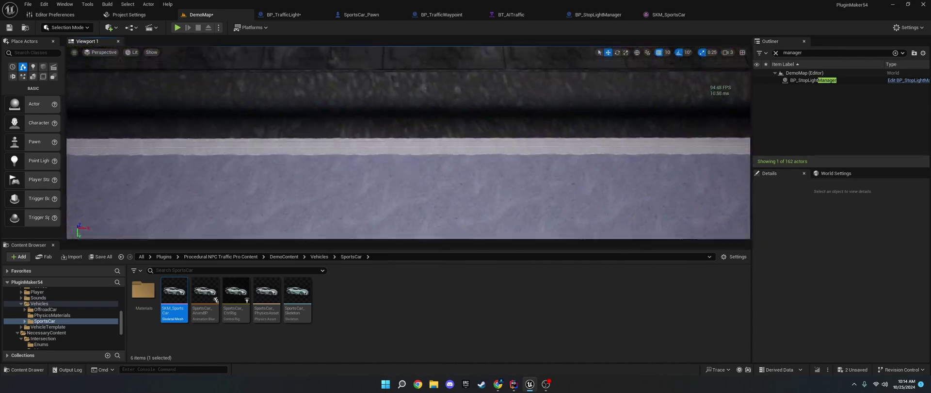
{"action": "right_click_drag", "start_coordinate": [402, 184], "coordinate": [428, 97]}
{"action": "right_click_drag", "start_coordinate": [475, 146], "coordinate": [441, 145]}
Step: Add an AC_NPCTrafficLoader getter with a Destroy Traffic Far Away node, then delete both
{"action": "left_click", "coordinate": [361, 14]}
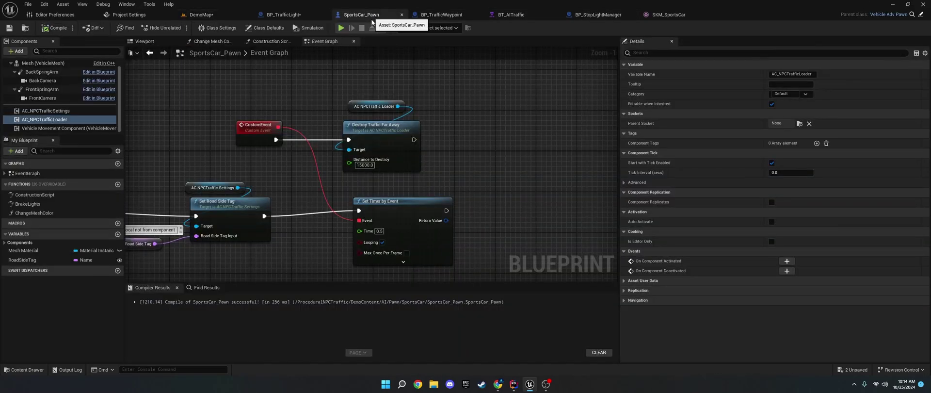
{"action": "right_click_drag", "start_coordinate": [453, 170], "coordinate": [528, 166]}
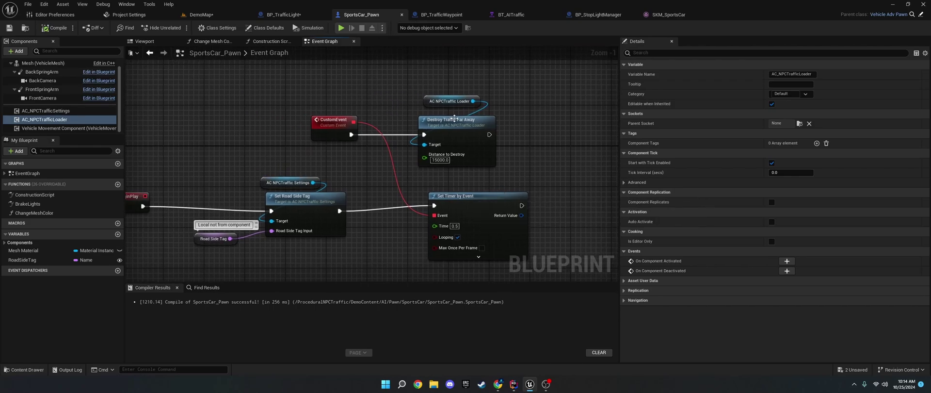
{"action": "left_click_drag", "start_coordinate": [46, 119], "coordinate": [429, 74]}
{"action": "type", "text": "destroy"}
{"action": "key", "text": "Return"}
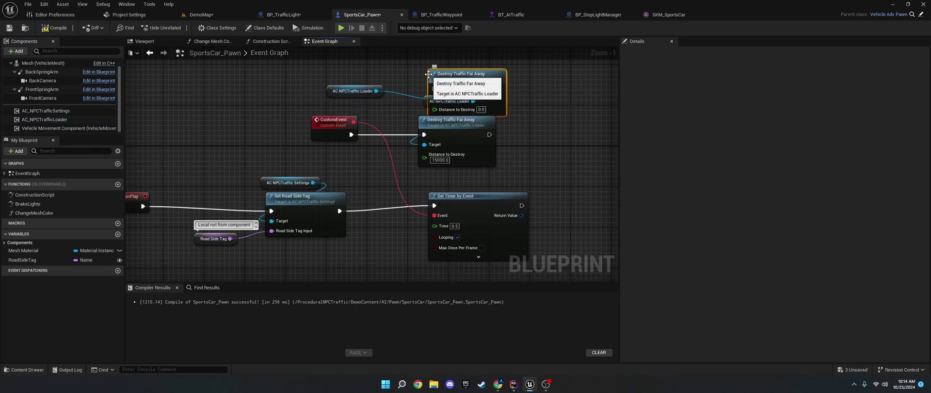
{"action": "right_click_drag", "start_coordinate": [428, 74], "coordinate": [410, 143]}
{"action": "left_click_drag", "start_coordinate": [412, 144], "coordinate": [402, 103]}
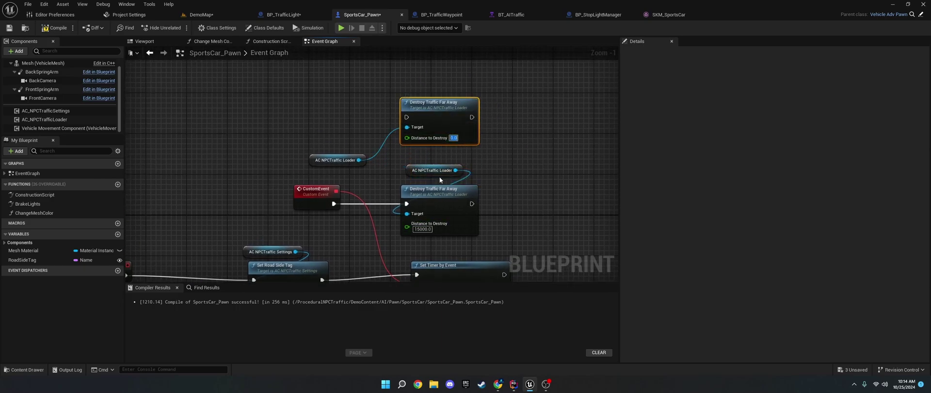
{"action": "left_click_drag", "start_coordinate": [430, 155], "coordinate": [319, 102]}
{"action": "key", "text": "Delete"}
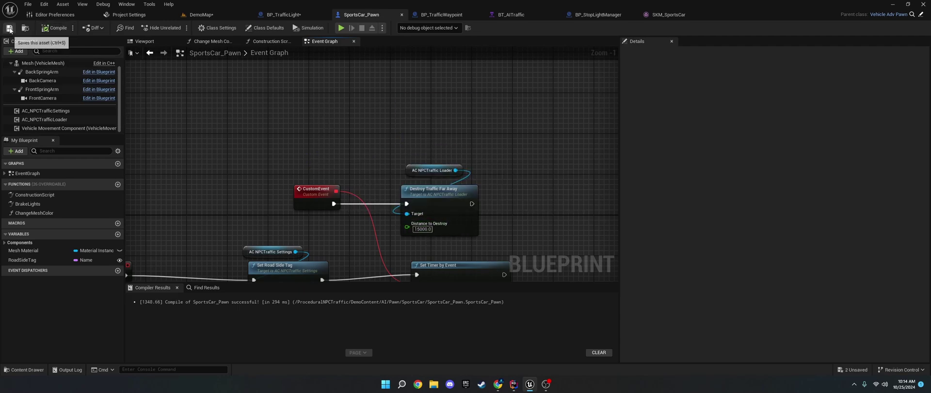
Step: Save and compile SportsCar_Pawn, then reselect AC_NPCTrafficLoader
{"action": "right_click_drag", "start_coordinate": [362, 184], "coordinate": [358, 144]}
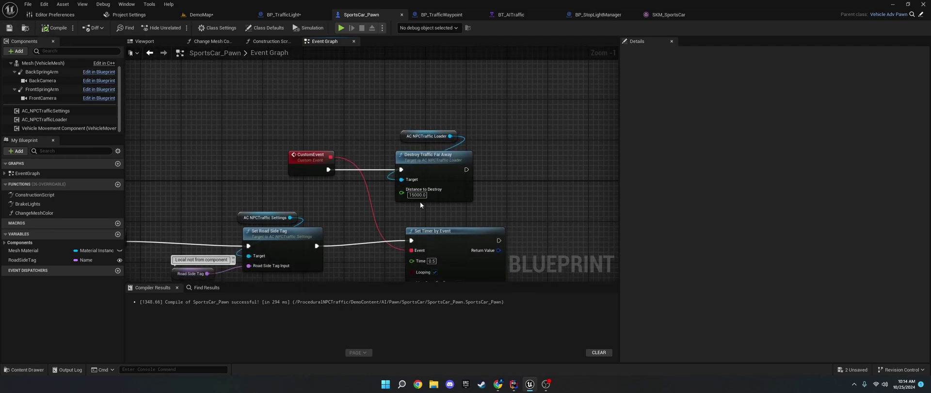
{"action": "left_click", "coordinate": [54, 27]}
{"action": "left_click", "coordinate": [68, 121]}
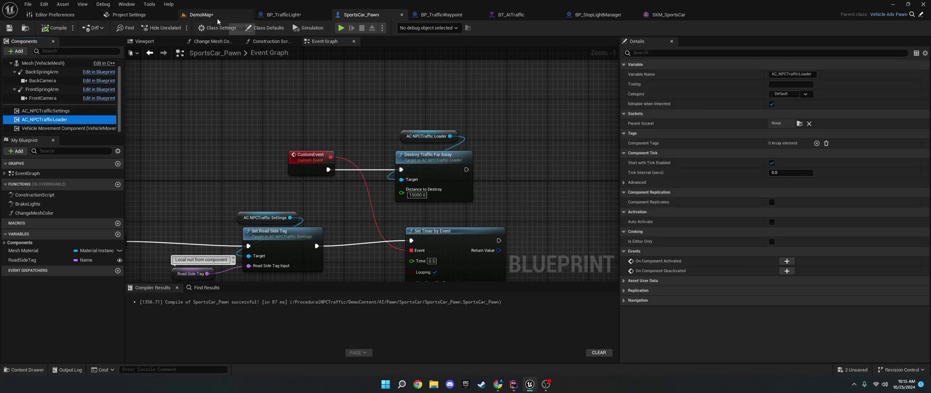
Step: Open BP_TrafficSpawner from the Spawners folder and inspect its Road Side Tag node
{"action": "left_click", "coordinate": [201, 14]}
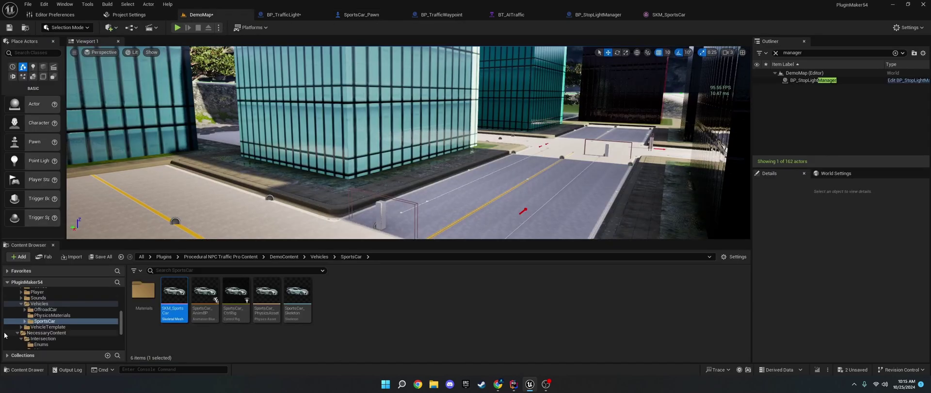
{"action": "left_click", "coordinate": [43, 316]}
{"action": "double_click", "coordinate": [143, 292]}
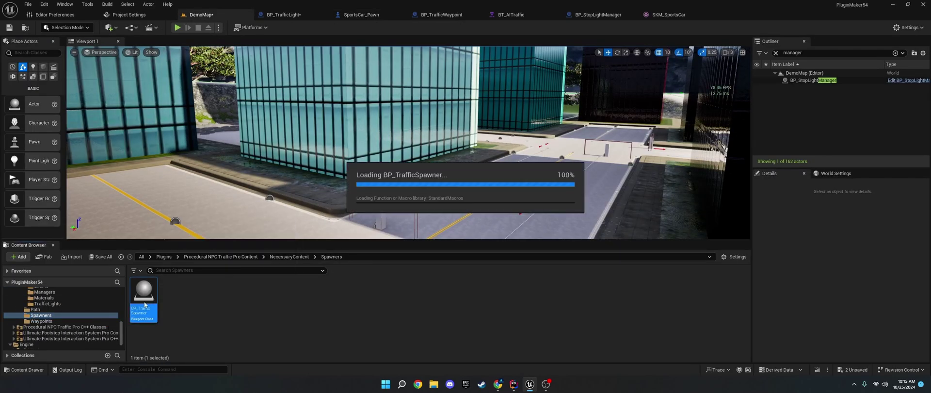
{"action": "left_click", "coordinate": [199, 14]}
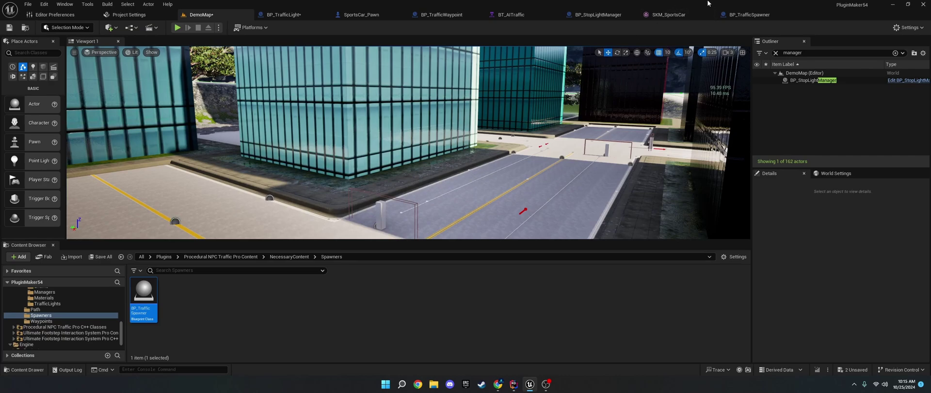
{"action": "left_click", "coordinate": [748, 14]}
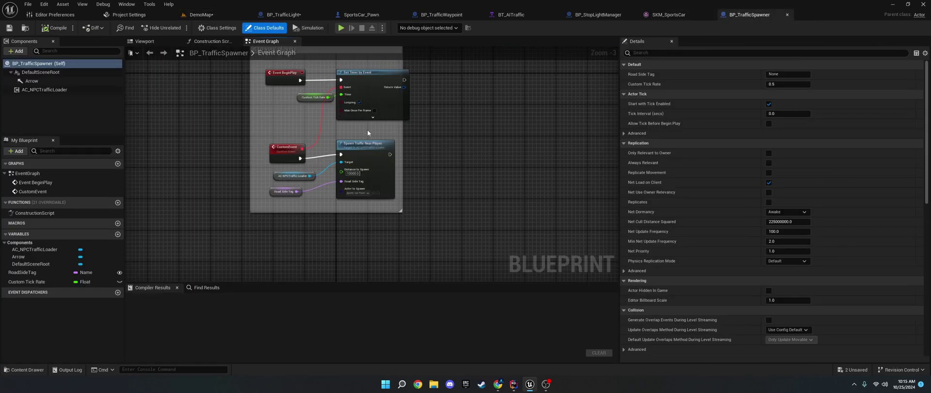
{"action": "left_click_drag", "start_coordinate": [365, 152], "coordinate": [365, 157]}
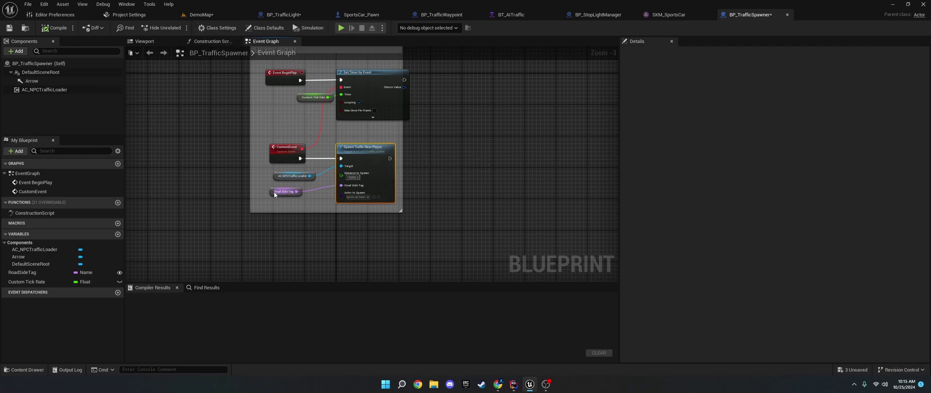
{"action": "left_click_drag", "start_coordinate": [274, 194], "coordinate": [284, 191]}
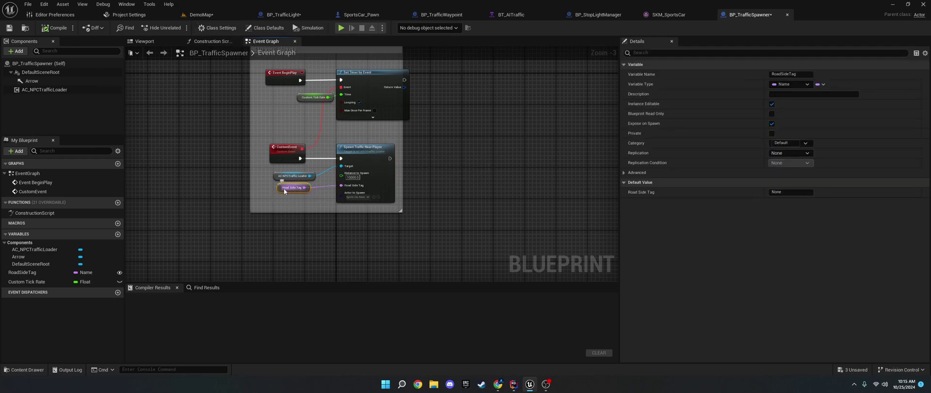
Step: Check traffic path BP_TrafficPath8 in DemoMap, then browse to the SportsCar pawn folder
{"action": "left_click", "coordinate": [217, 15]}
{"action": "left_click", "coordinate": [401, 212]}
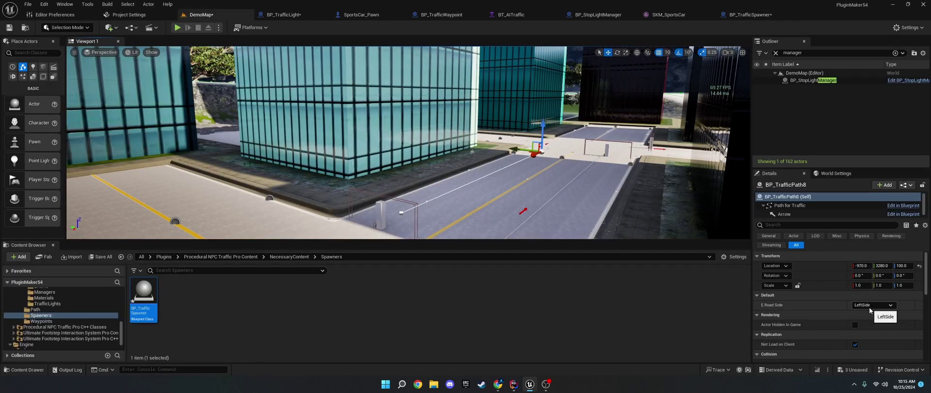
{"action": "left_click", "coordinate": [750, 15]}
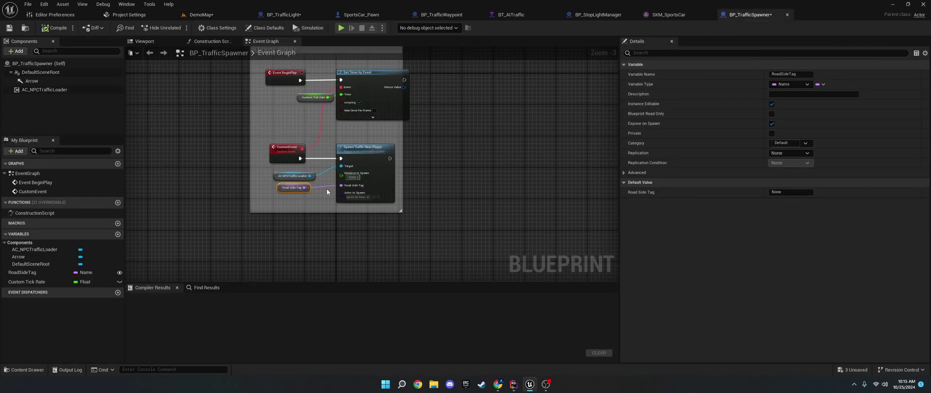
{"action": "left_click", "coordinate": [198, 15]}
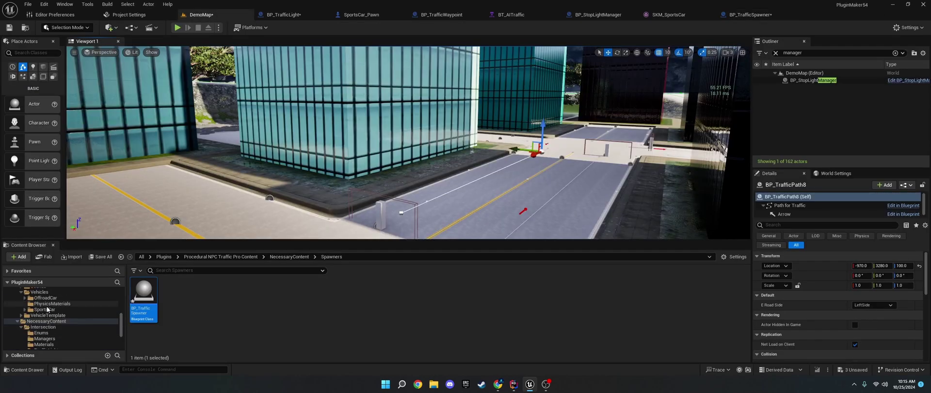
{"action": "scroll", "coordinate": [48, 310], "scroll_direction": "up", "scroll_amount": 3}
{"action": "left_click", "coordinate": [48, 321]}
Step: Open SportsCar_Pawn, scroll through AC_NPCTrafficSettings, and expand Headlight Sockets showing HeadlightR and HeadlightL
{"action": "double_click", "coordinate": [180, 299]}
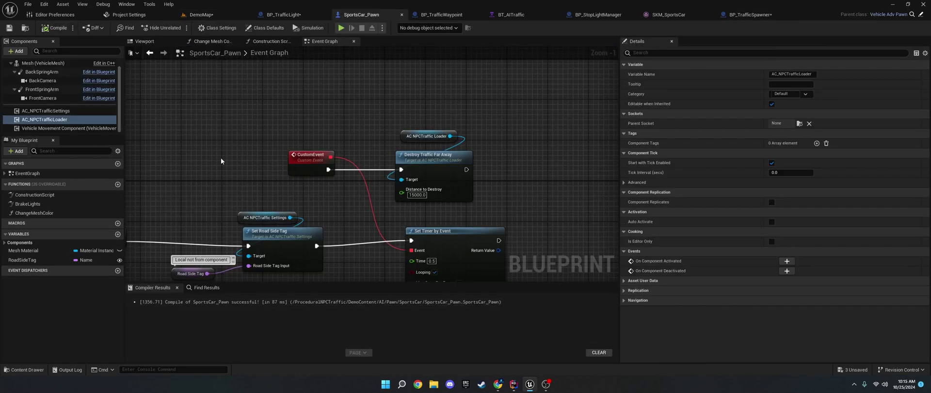
{"action": "left_click", "coordinate": [46, 110]}
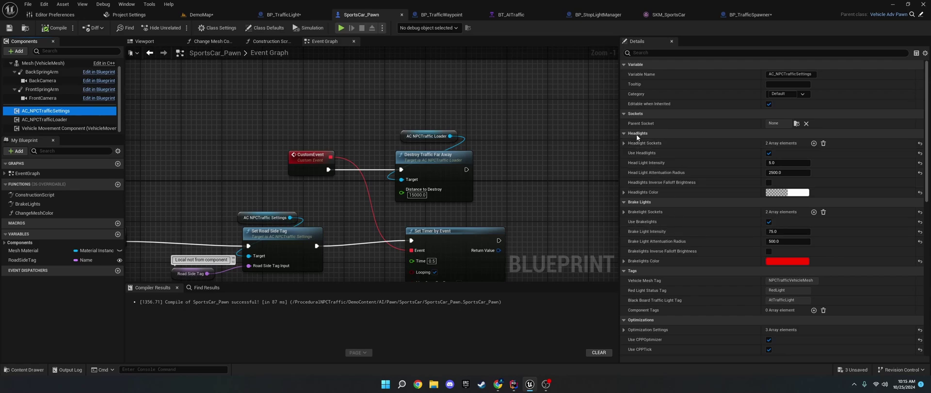
{"action": "scroll", "coordinate": [668, 248], "scroll_direction": "down", "scroll_amount": 5}
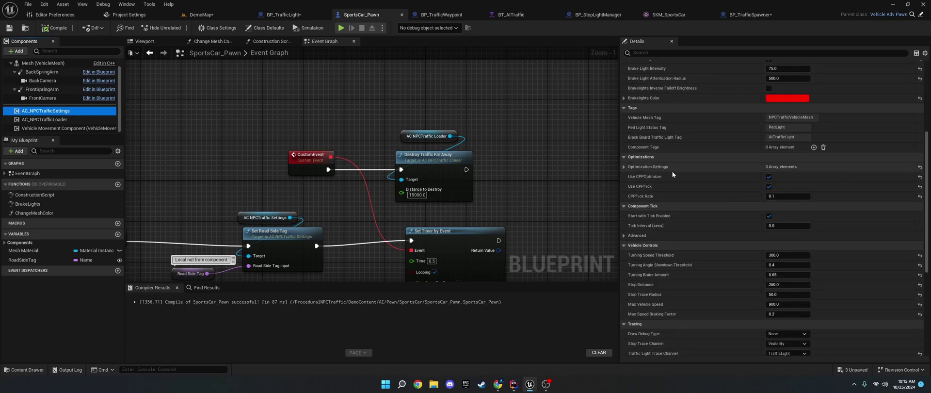
{"action": "scroll", "coordinate": [658, 173], "scroll_direction": "down", "scroll_amount": 5}
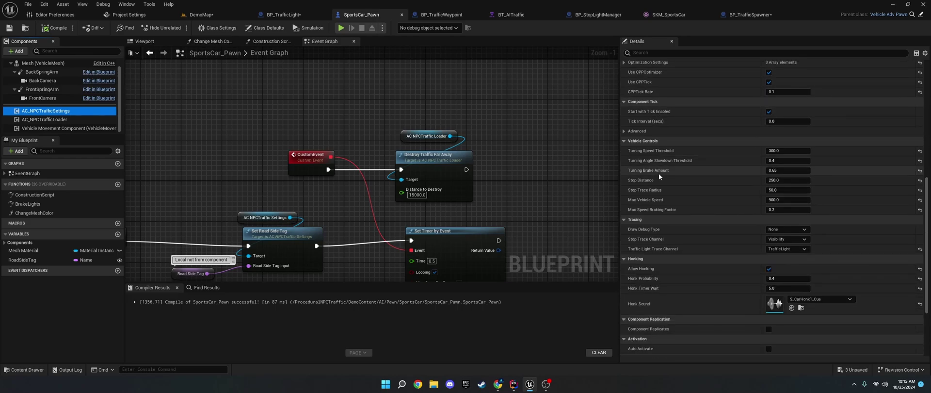
{"action": "scroll", "coordinate": [673, 250], "scroll_direction": "up", "scroll_amount": 2}
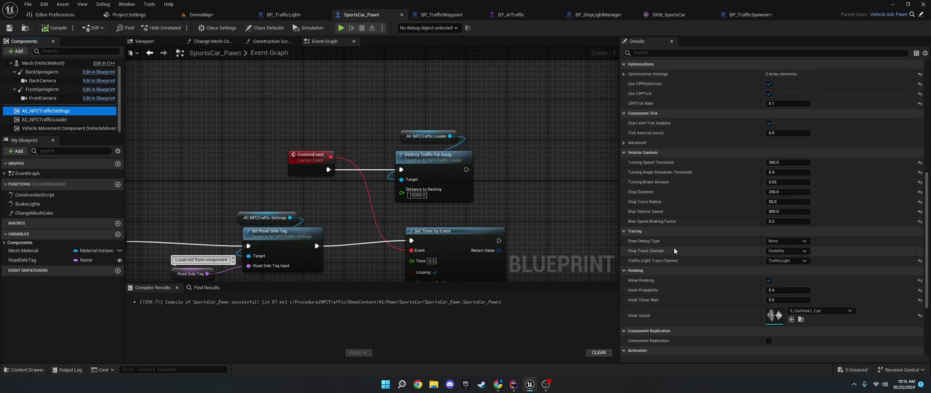
{"action": "scroll", "coordinate": [674, 250], "scroll_direction": "up", "scroll_amount": 6}
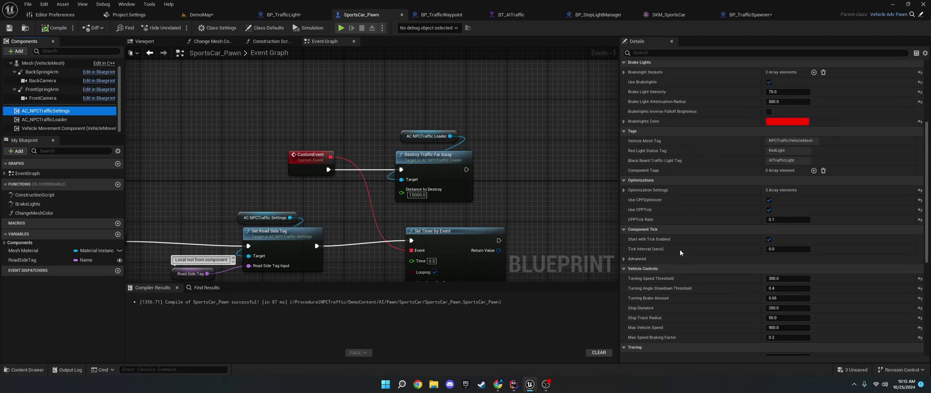
{"action": "scroll", "coordinate": [679, 248], "scroll_direction": "up", "scroll_amount": 2}
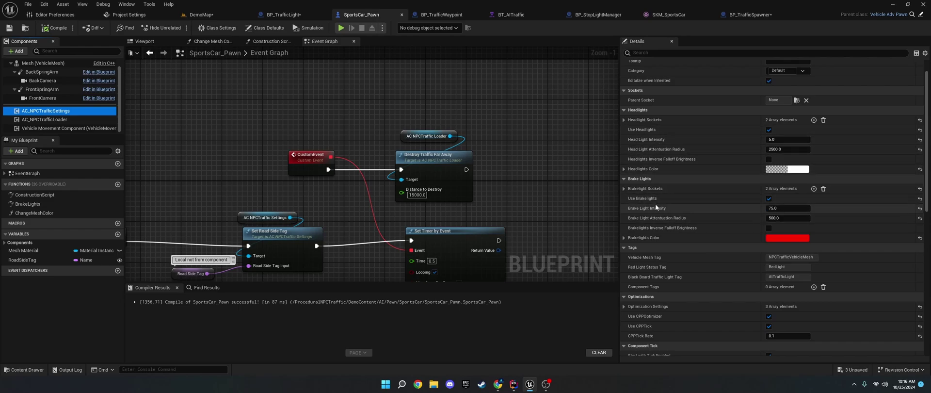
{"action": "left_click", "coordinate": [623, 119]}
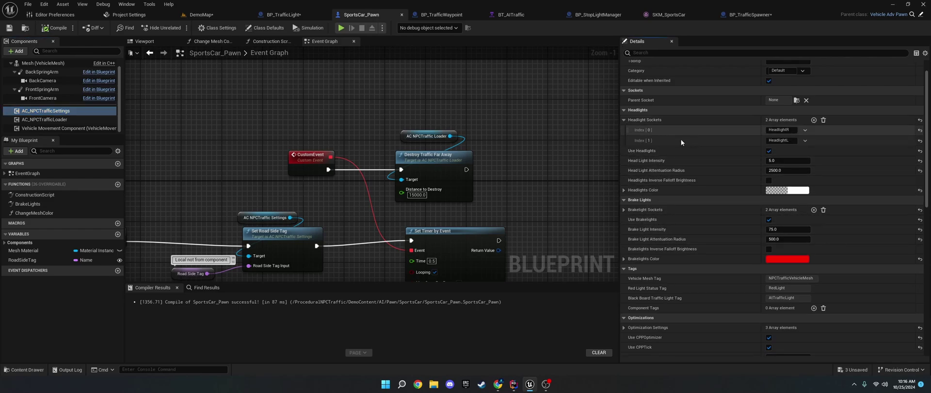
{"action": "scroll", "coordinate": [49, 72], "scroll_direction": "up", "scroll_amount": 1}
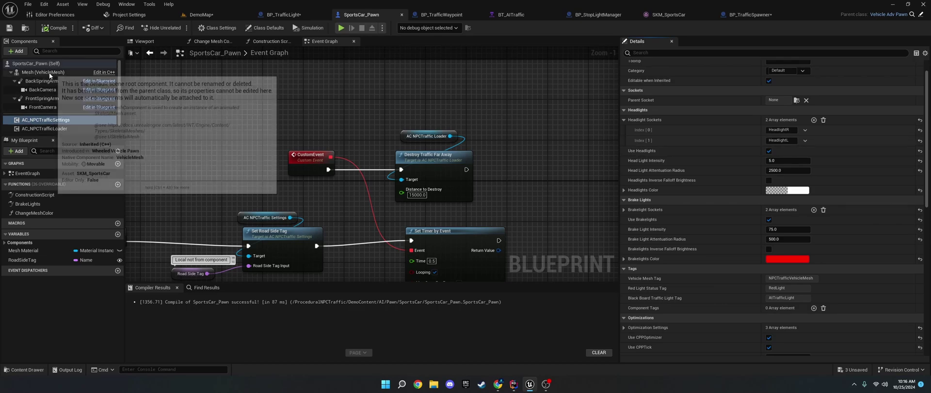
Step: Open SKM_SportsCar from the Mesh component and locate the HeadlightR and HeadlightL sockets
{"action": "left_click", "coordinate": [42, 73]}
{"action": "left_click", "coordinate": [801, 208]}
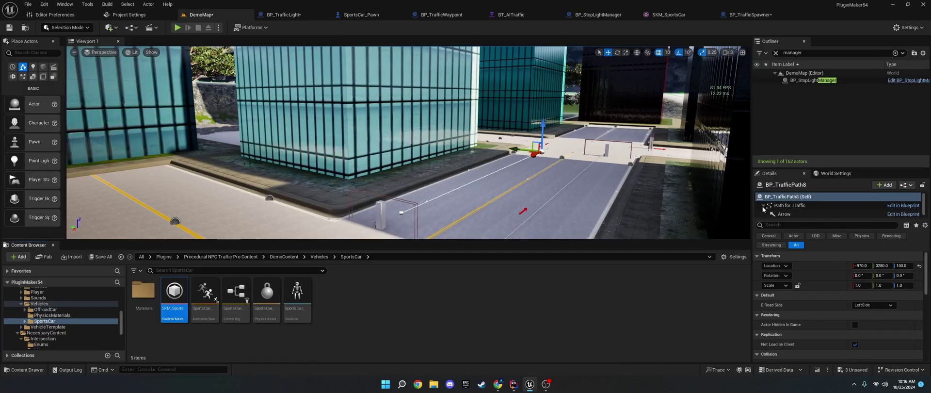
{"action": "double_click", "coordinate": [171, 299]}
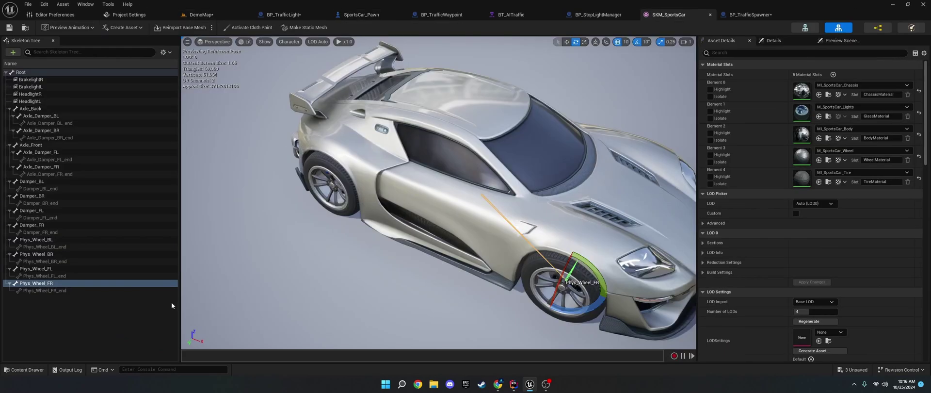
{"action": "left_click", "coordinate": [34, 95]}
{"action": "left_click", "coordinate": [34, 101]}
{"action": "key", "text": "f"}
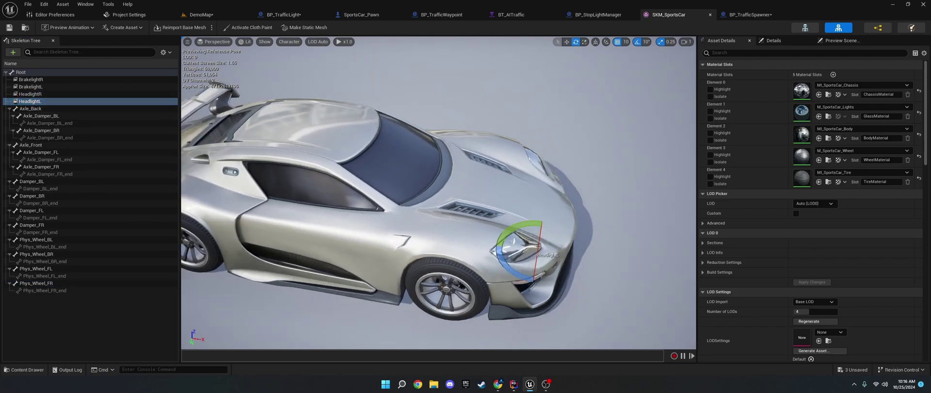
{"action": "left_click", "coordinate": [30, 93]}
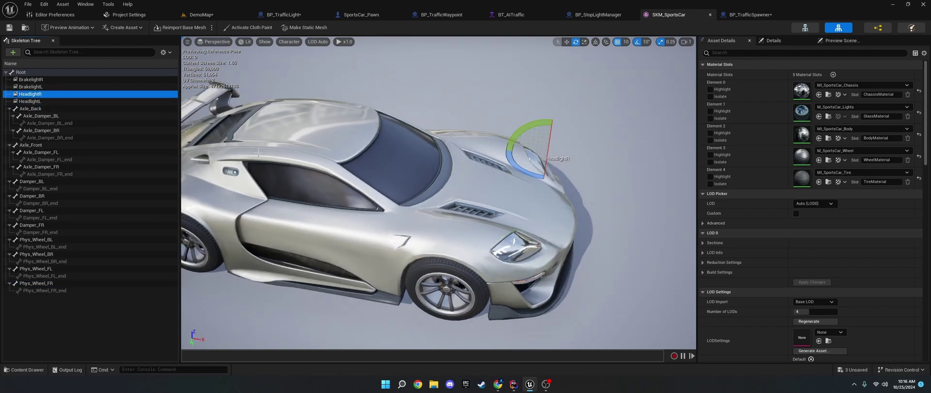
Step: Turn to the car's rear to locate the BrakelightR and BrakelightL sockets, then clear the selection
{"action": "left_click_drag", "start_coordinate": [187, 113], "coordinate": [121, 111]}
{"action": "left_click", "coordinate": [47, 86]}
{"action": "left_click", "coordinate": [54, 80]}
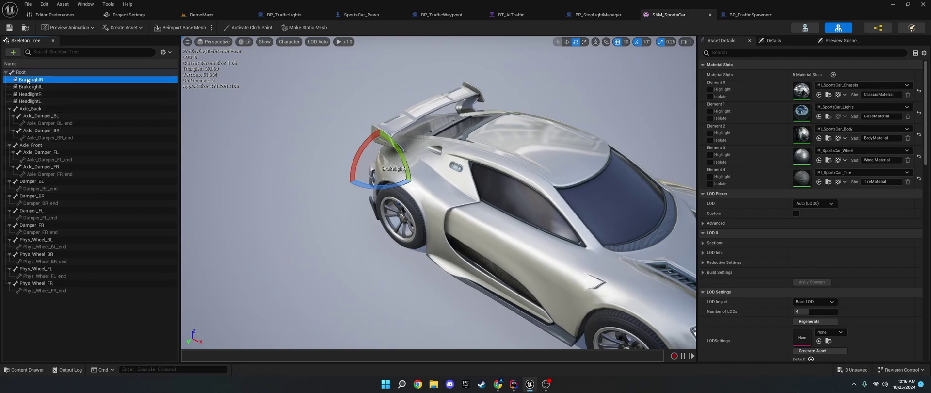
{"action": "left_click", "coordinate": [31, 72]}
{"action": "right_click", "coordinate": [30, 71]}
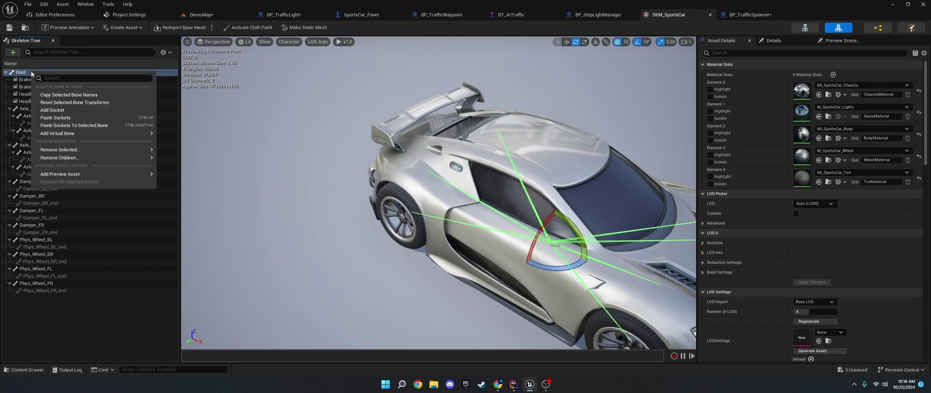
{"action": "left_click", "coordinate": [314, 148]}
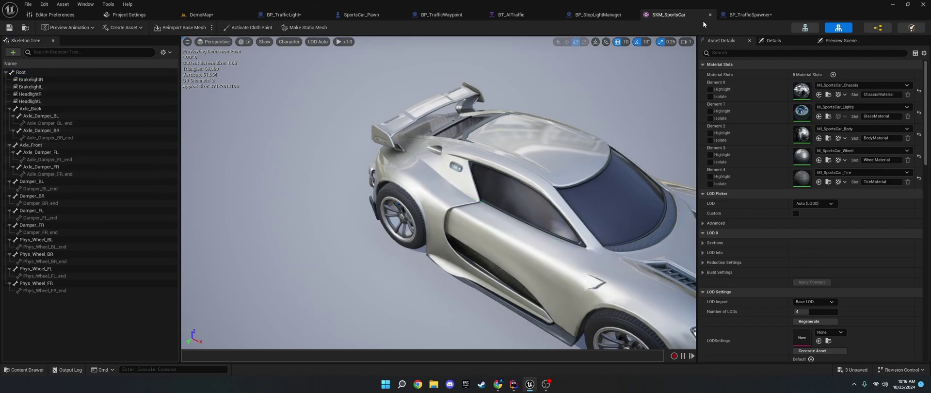
Step: Back in SportsCar_Pawn's AC_NPCTrafficSettings, collapse Headlight Sockets and check Brakelight Sockets lists BrakelightR and BrakelightL
{"action": "left_click", "coordinate": [369, 15]}
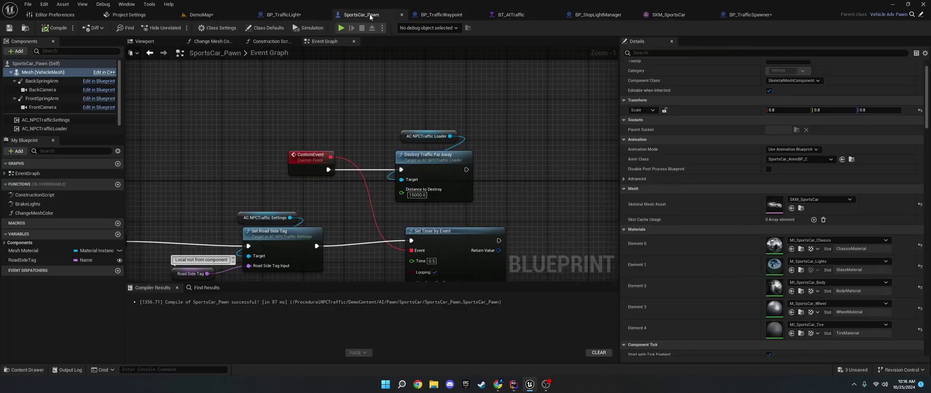
{"action": "left_click", "coordinate": [44, 120]}
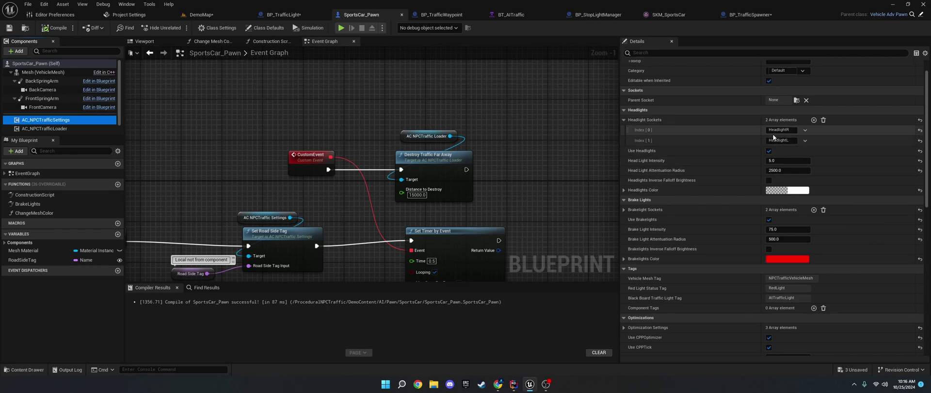
{"action": "left_click", "coordinate": [632, 120]}
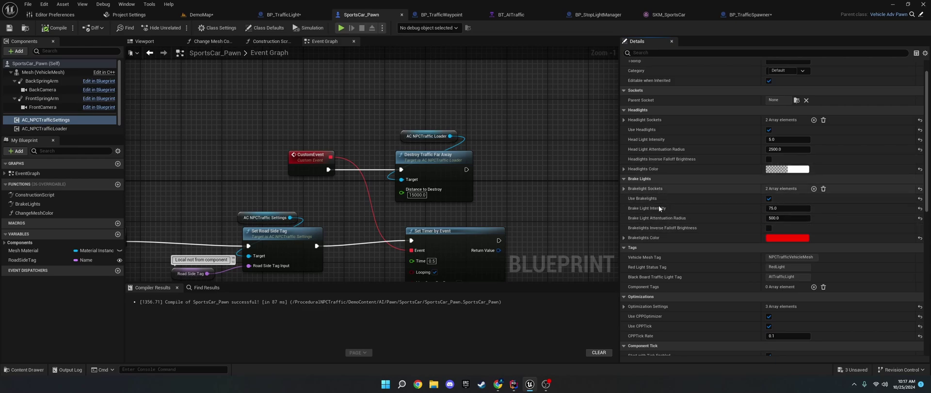
{"action": "left_click", "coordinate": [624, 188]}
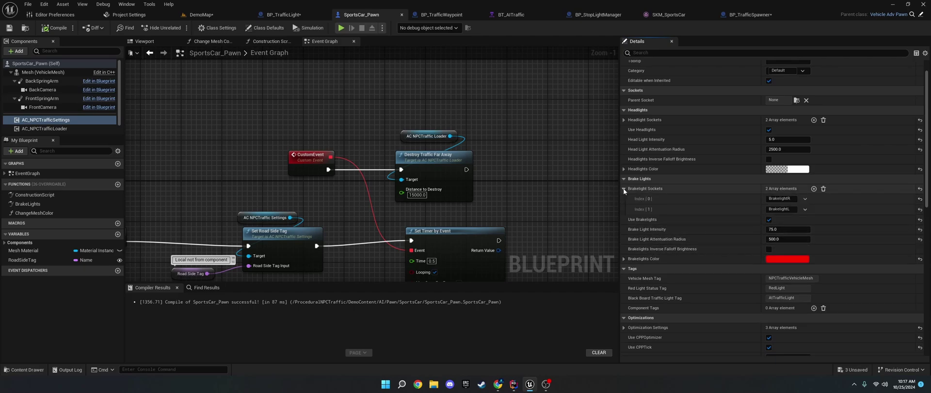
{"action": "left_click", "coordinate": [654, 189]}
Step: Copy the Vehicle Mesh Tag value NPCTrafficVehicleMesh from the traffic settings
{"action": "scroll", "coordinate": [673, 224], "scroll_direction": "down", "scroll_amount": 5}
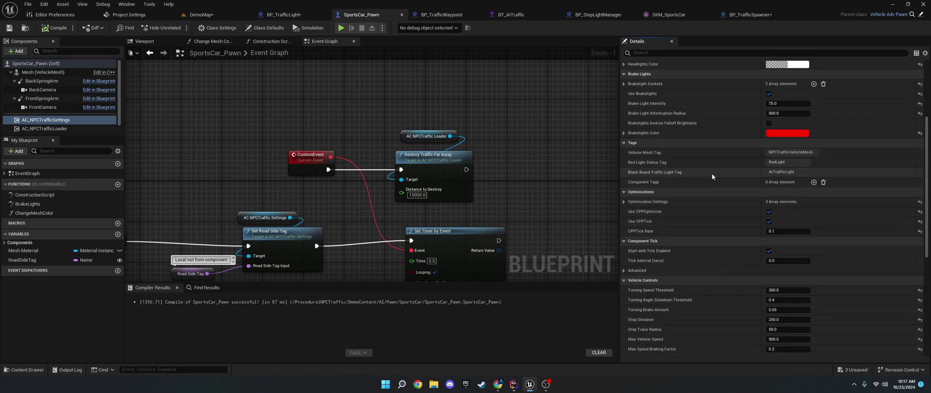
{"action": "left_click", "coordinate": [788, 152]}
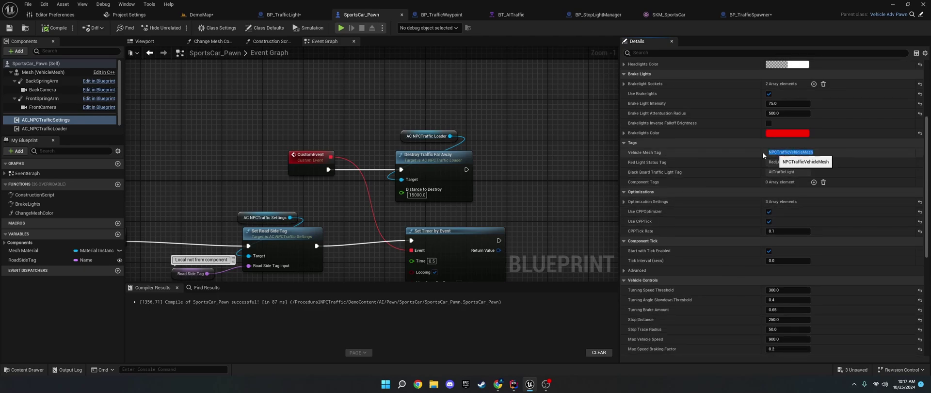
{"action": "scroll", "coordinate": [668, 120], "scroll_direction": "up", "scroll_amount": 3}
{"action": "scroll", "coordinate": [688, 191], "scroll_direction": "down", "scroll_amount": 2}
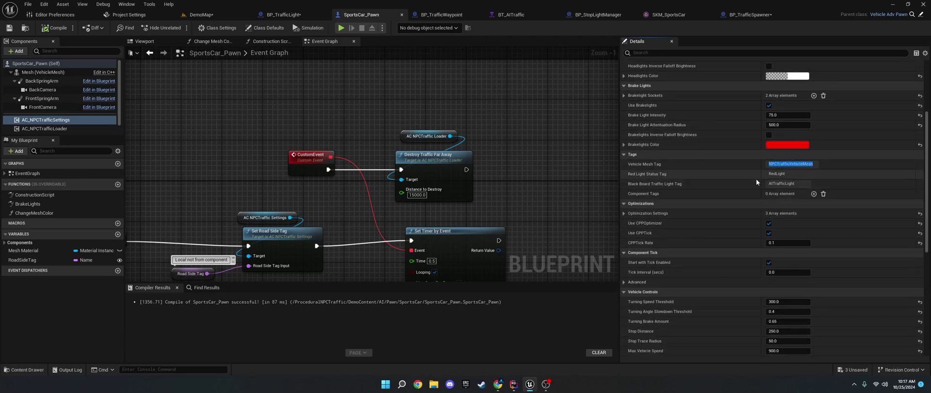
{"action": "right_click", "coordinate": [786, 164]}
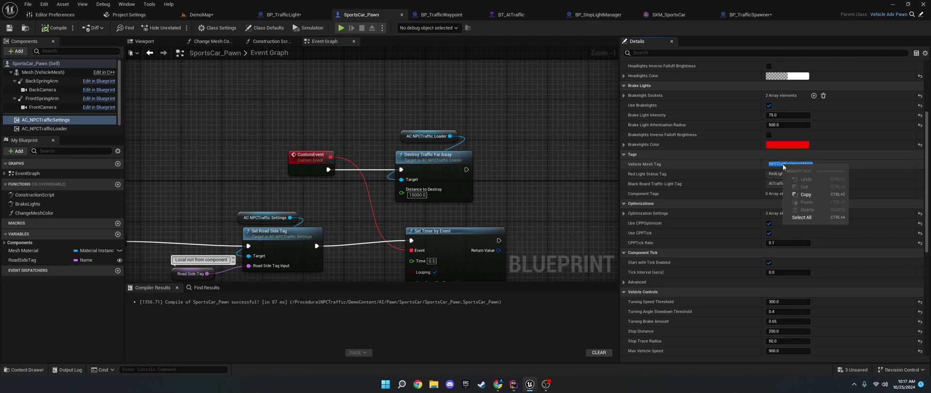
{"action": "left_click", "coordinate": [801, 197]}
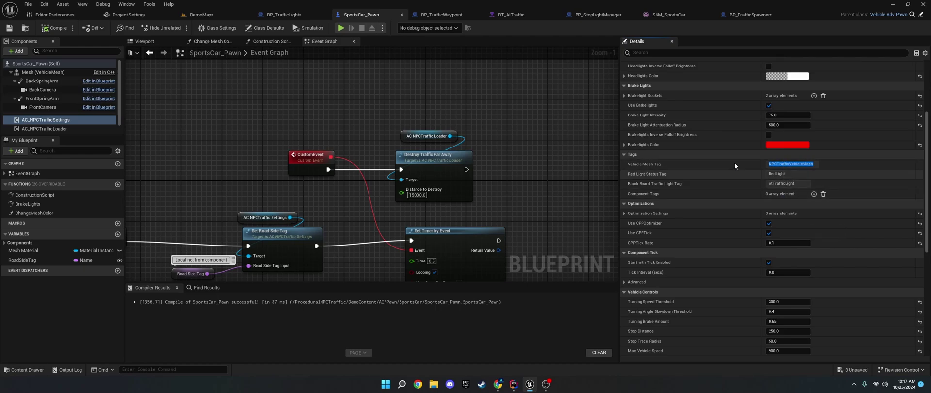
Step: Filter the Mesh details by 'tag' to check Component Tags, recompile, and expand the traffic settings' Tags
{"action": "left_click", "coordinate": [30, 72]}
{"action": "left_click", "coordinate": [676, 55]}
{"action": "type", "text": "tag"}
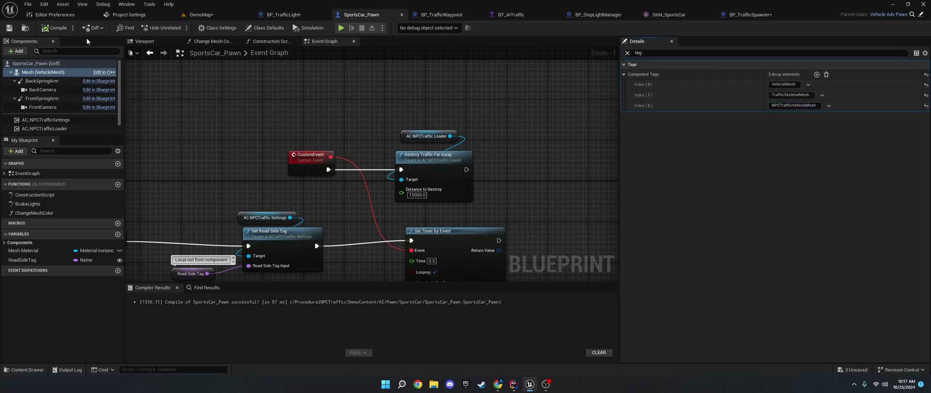
{"action": "left_click", "coordinate": [55, 28]}
{"action": "left_click", "coordinate": [45, 119]}
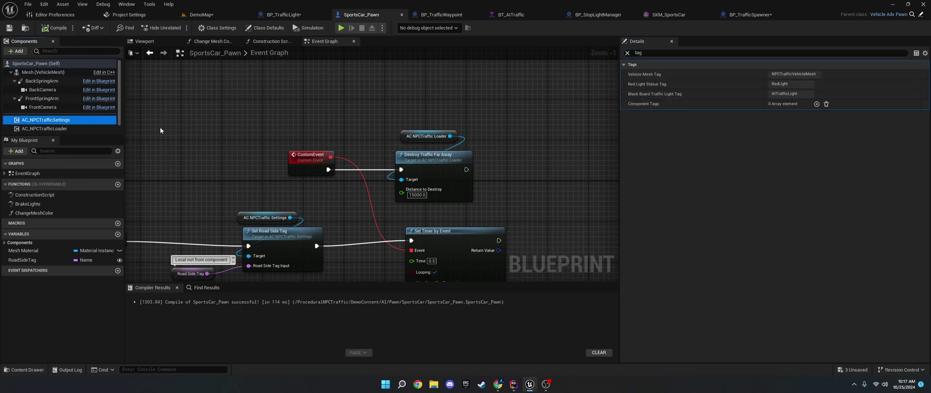
{"action": "left_click", "coordinate": [626, 53]}
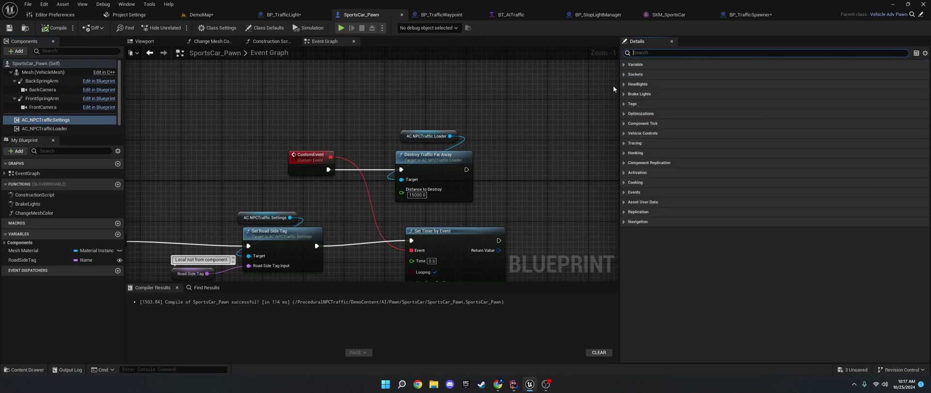
{"action": "left_click", "coordinate": [625, 104]}
Step: Collapse Tags and expand Optimizations and Vehicle Controls, showing Stop Distance 250 and Max Vehicle Speed 900
{"action": "left_click", "coordinate": [625, 104]}
{"action": "left_click", "coordinate": [622, 113]}
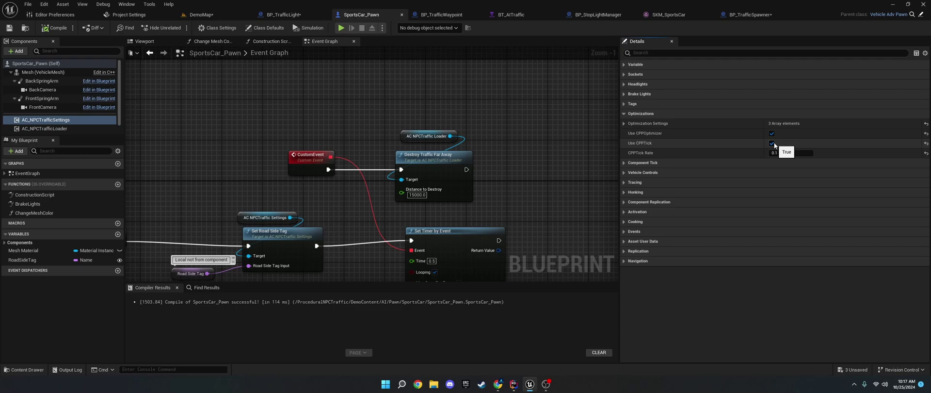
{"action": "left_click", "coordinate": [627, 173]}
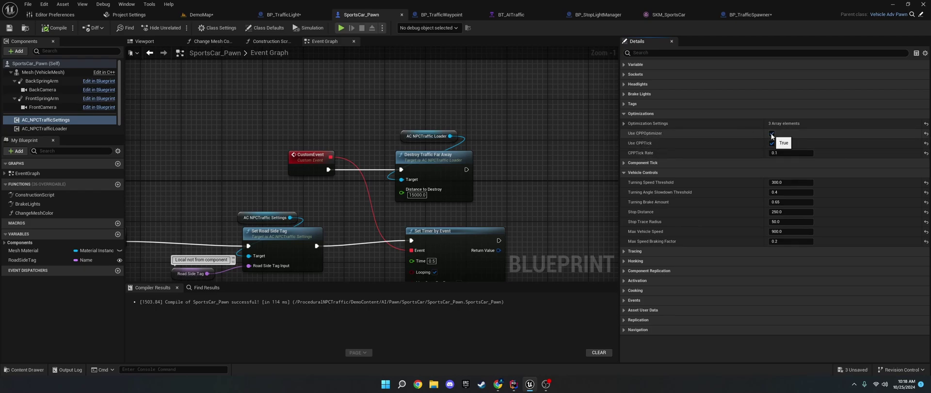
Step: Inspect optimization tiers [0], [1] and [2], leaving tier [0] (0 to 2500 distance) expanded
{"action": "left_click", "coordinate": [623, 124]}
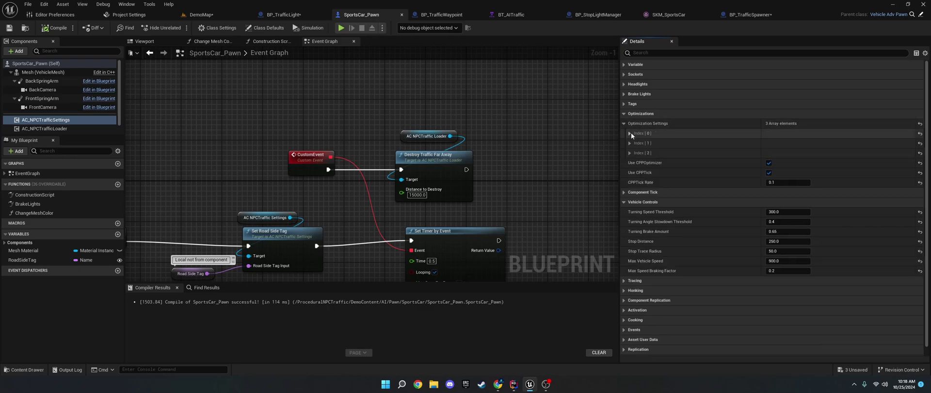
{"action": "left_click", "coordinate": [630, 133]}
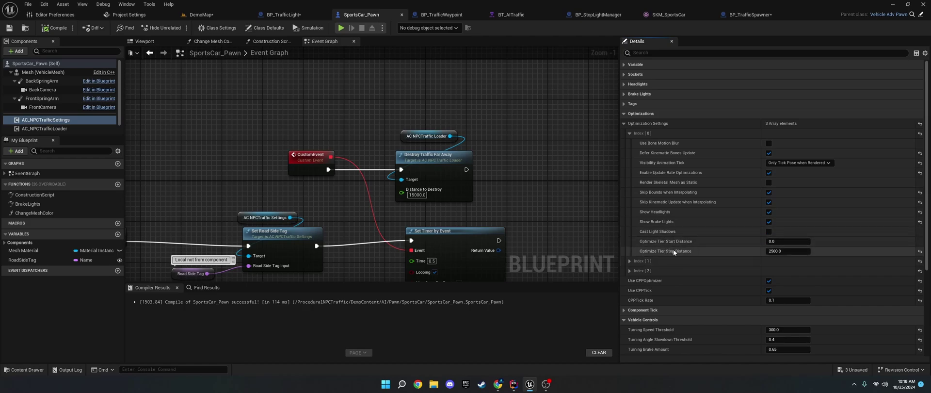
{"action": "left_click", "coordinate": [629, 262]}
{"action": "scroll", "coordinate": [681, 276], "scroll_direction": "down", "scroll_amount": 4}
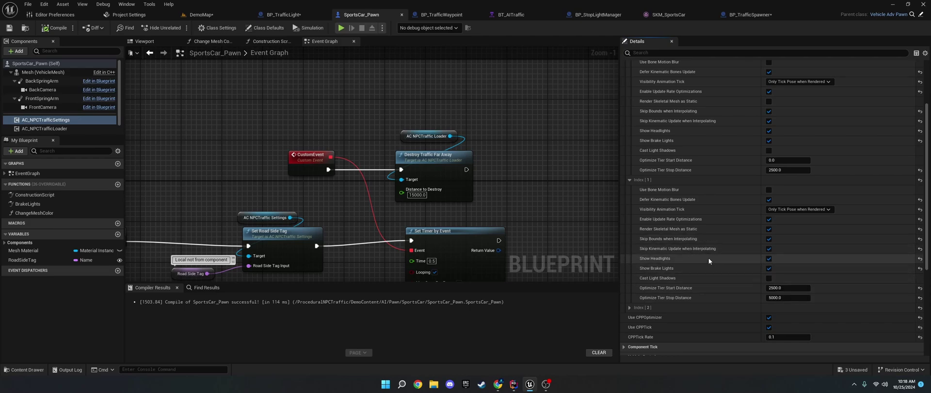
{"action": "left_click", "coordinate": [630, 179]}
{"action": "left_click", "coordinate": [629, 189]}
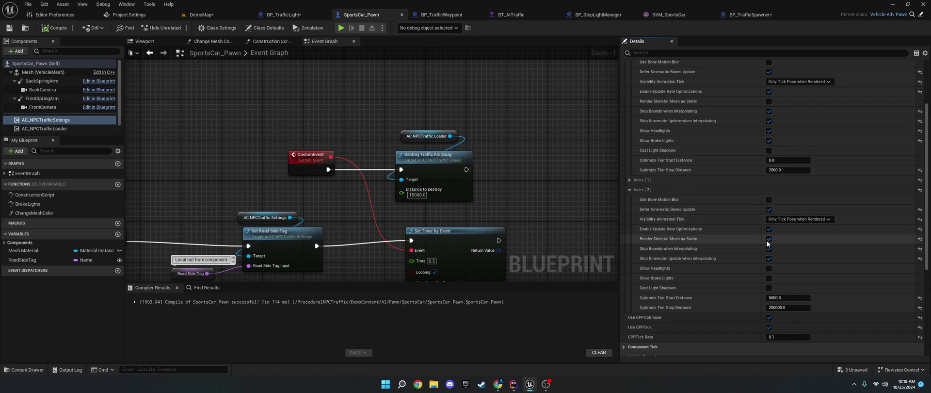
{"action": "left_click", "coordinate": [630, 189]}
{"action": "scroll", "coordinate": [627, 178], "scroll_direction": "up", "scroll_amount": 3}
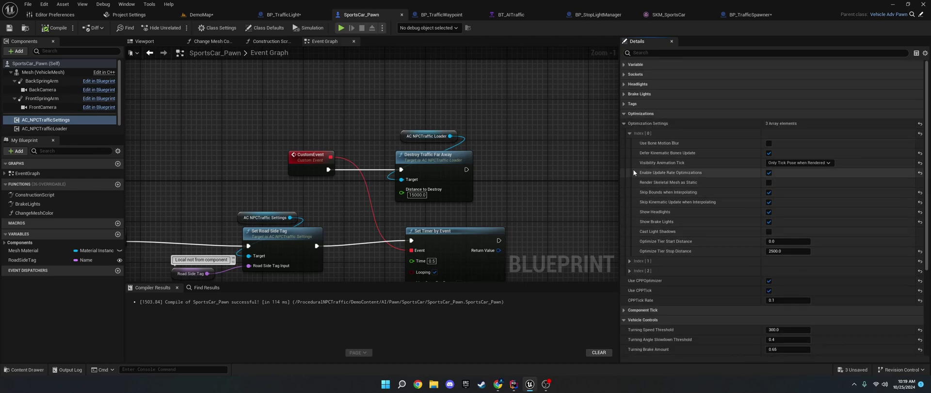
Step: Collapse tier [0] and check Vehicle Controls: Turning Speed Threshold 300, Stop Trace Radius 50, Braking Factor 0.2
{"action": "left_click", "coordinate": [629, 133]}
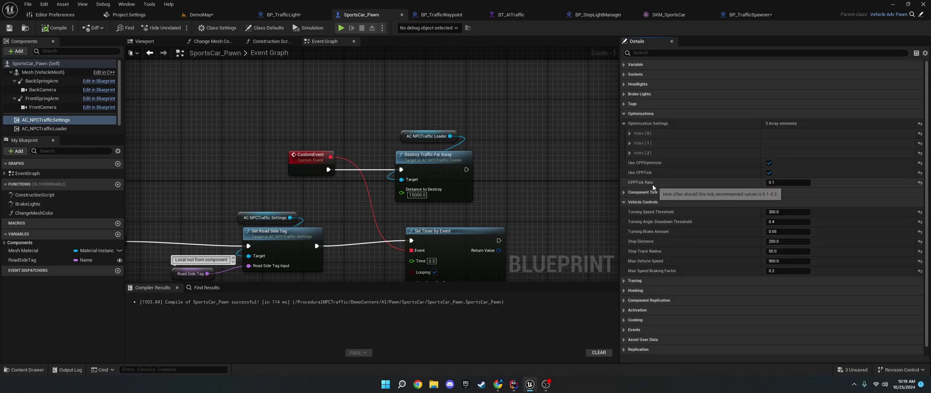
{"action": "scroll", "coordinate": [673, 204], "scroll_direction": "down", "scroll_amount": 1}
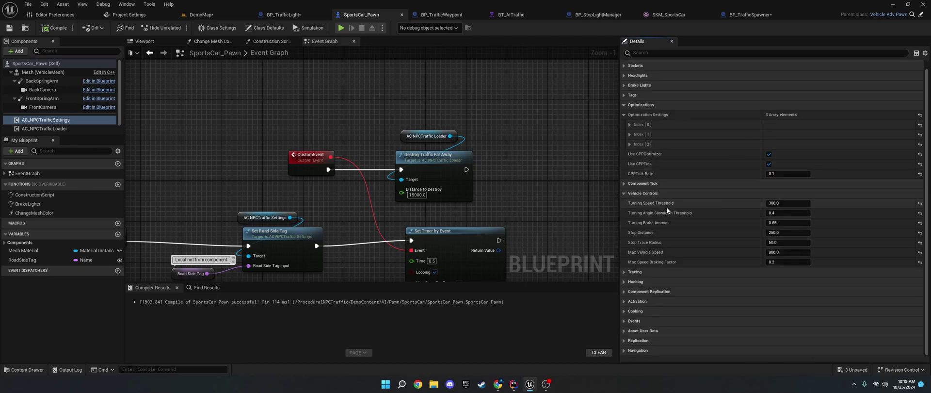
{"action": "mouse_move", "coordinate": [655, 208]}
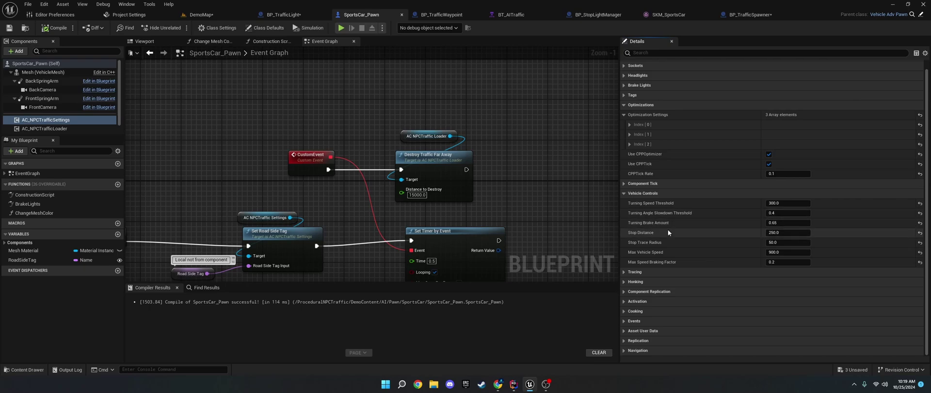
{"action": "scroll", "coordinate": [647, 202], "scroll_direction": "up", "scroll_amount": 1}
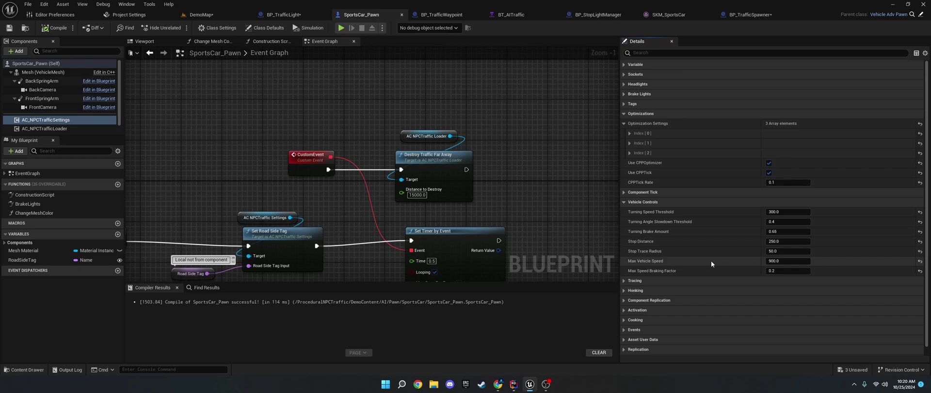
{"action": "left_click", "coordinate": [222, 13]}
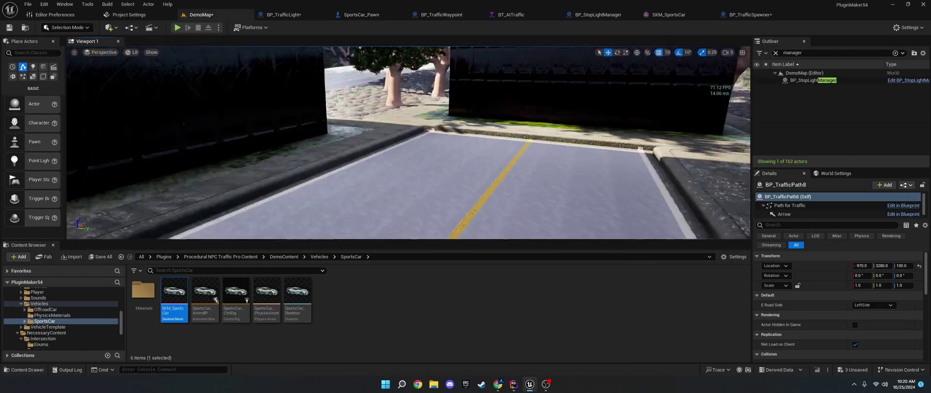
{"action": "right_click_drag", "start_coordinate": [419, 131], "coordinate": [418, 132]}
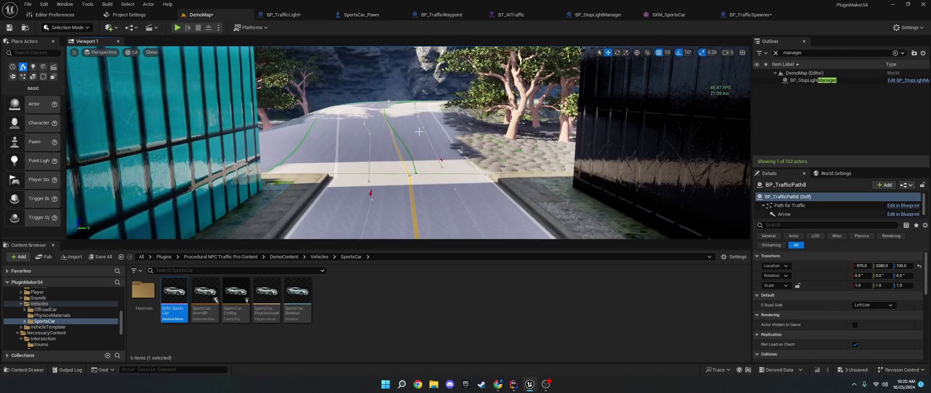
{"action": "left_click", "coordinate": [441, 14]}
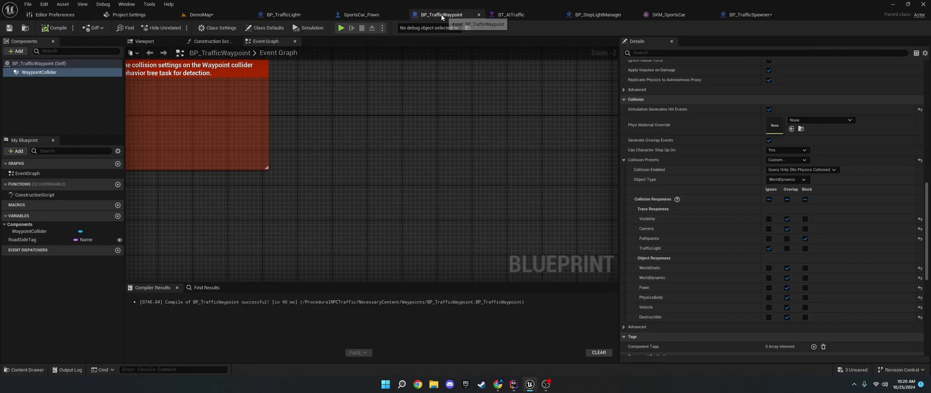
{"action": "left_click", "coordinate": [364, 16]}
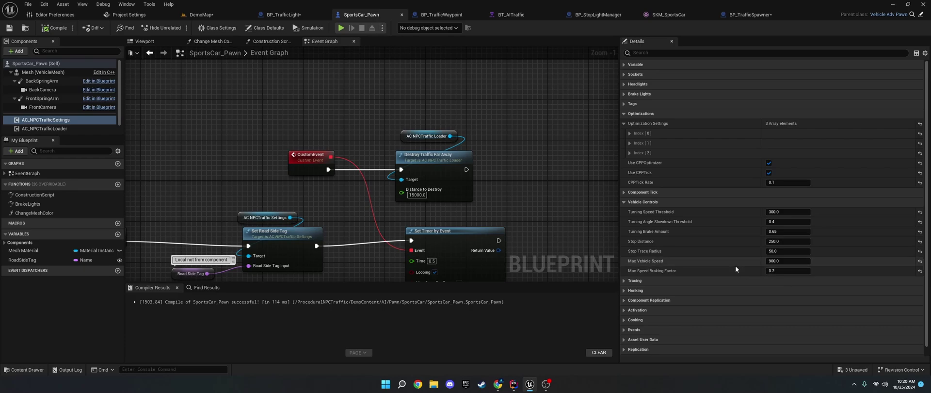
Step: Expand Tracing with Draw Debug Type kept at None, then show Honking (probability 0.4, timer 5.0)
{"action": "scroll", "coordinate": [718, 258], "scroll_direction": "down", "scroll_amount": 1}
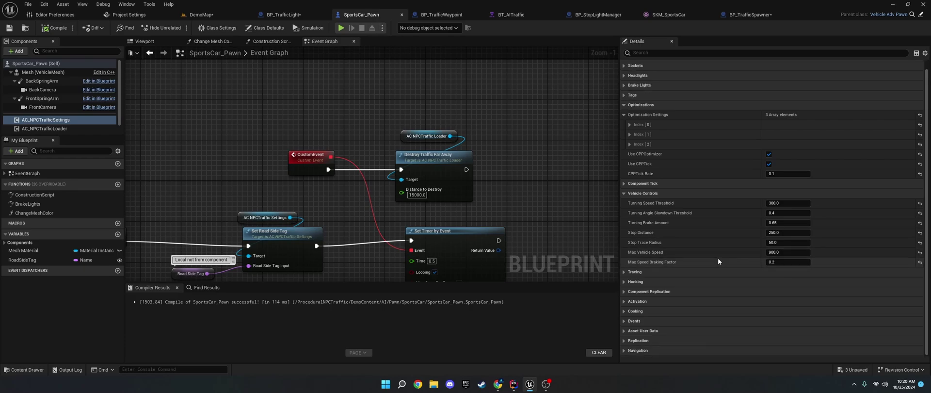
{"action": "left_click", "coordinate": [623, 271]}
{"action": "scroll", "coordinate": [656, 274], "scroll_direction": "down", "scroll_amount": 3}
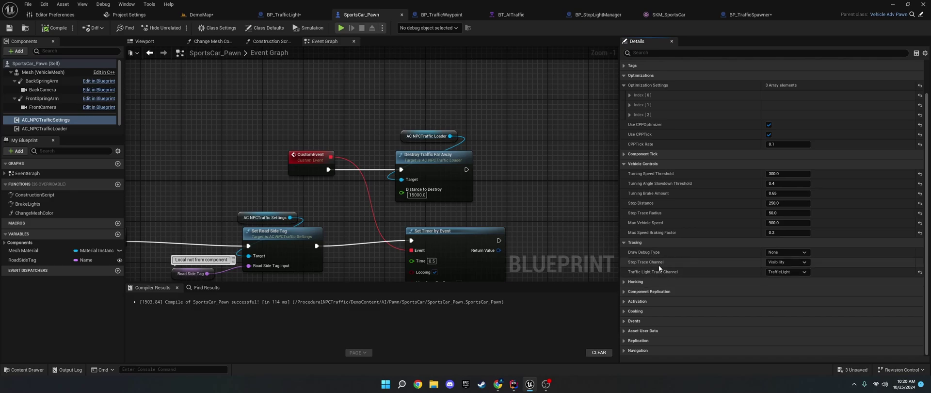
{"action": "left_click", "coordinate": [781, 253]}
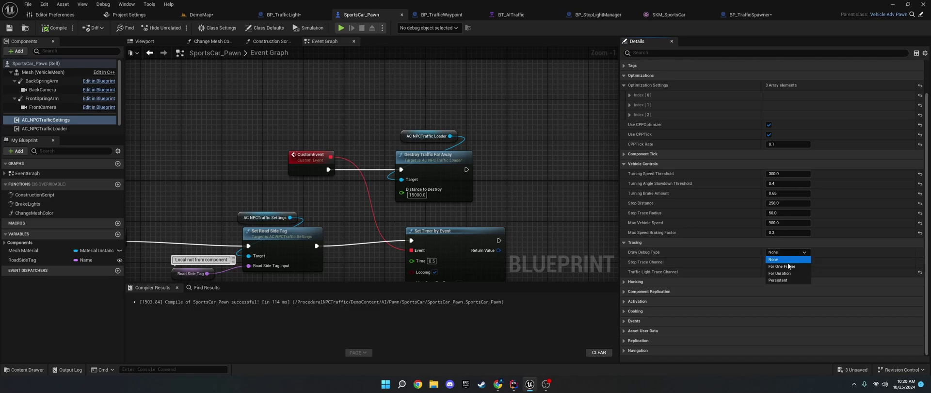
{"action": "left_click", "coordinate": [785, 252]}
{"action": "left_click", "coordinate": [625, 281]}
{"action": "scroll", "coordinate": [642, 277], "scroll_direction": "down", "scroll_amount": 2}
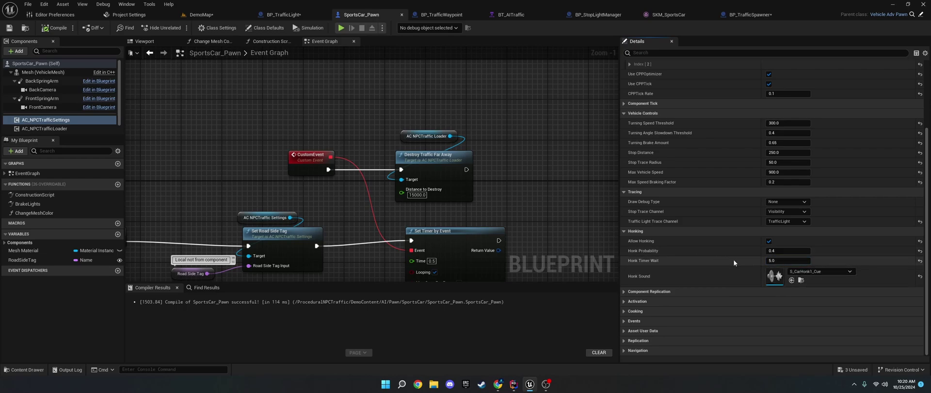
Step: Locate the honk sound S_CarHonk1_Cue in Sounds > Honks and cycle through the open blueprint tabs
{"action": "left_click", "coordinate": [800, 280]}
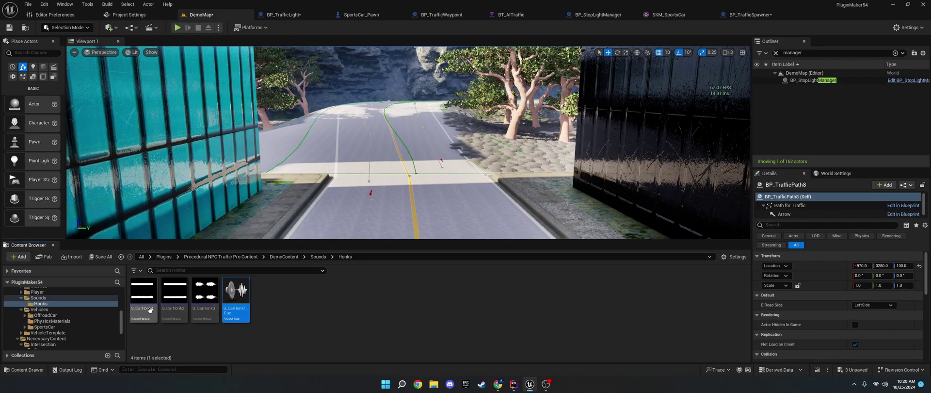
{"action": "left_click", "coordinate": [750, 17]}
{"action": "left_click", "coordinate": [597, 14]}
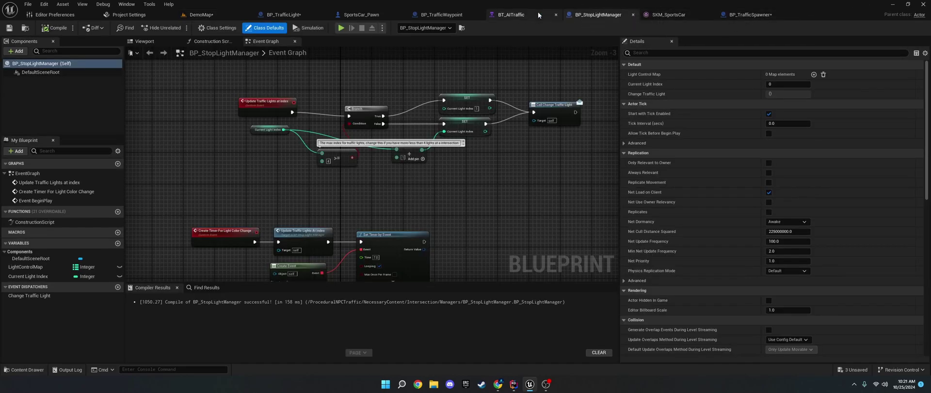
{"action": "left_click", "coordinate": [514, 15]}
{"action": "left_click", "coordinate": [445, 15]}
{"action": "left_click", "coordinate": [370, 16]}
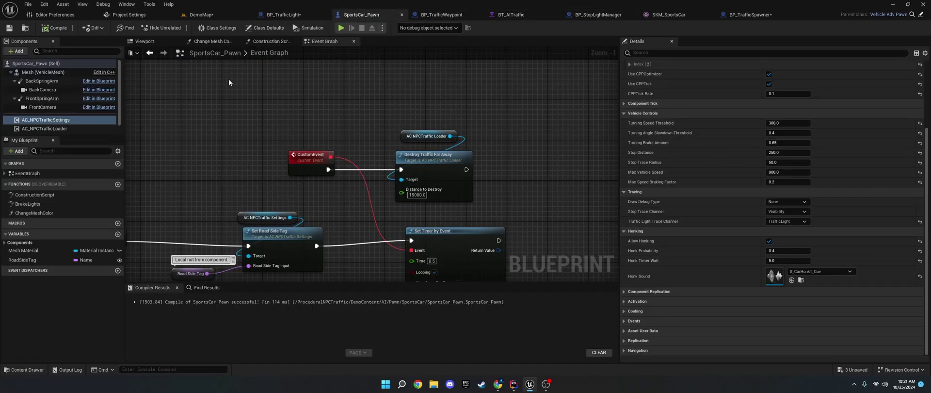
Step: Return to the DemoMap level and fly the camera down toward the road landscape
{"action": "left_click", "coordinate": [199, 15]}
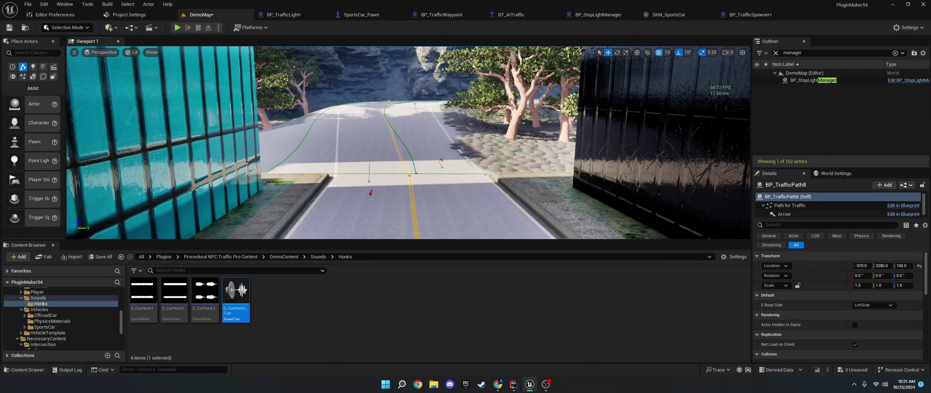
{"action": "mouse_move", "coordinate": [408, 142]}
{"action": "right_mouse_down"}
{"action": "mouse_move", "coordinate": [416, 142]}
{"action": "mouse_move", "coordinate": [409, 151]}
{"action": "mouse_move", "coordinate": [397, 143]}
{"action": "mouse_move", "coordinate": [405, 146]}
{"action": "right_mouse_up"}
{"action": "left_click", "coordinate": [404, 146]}
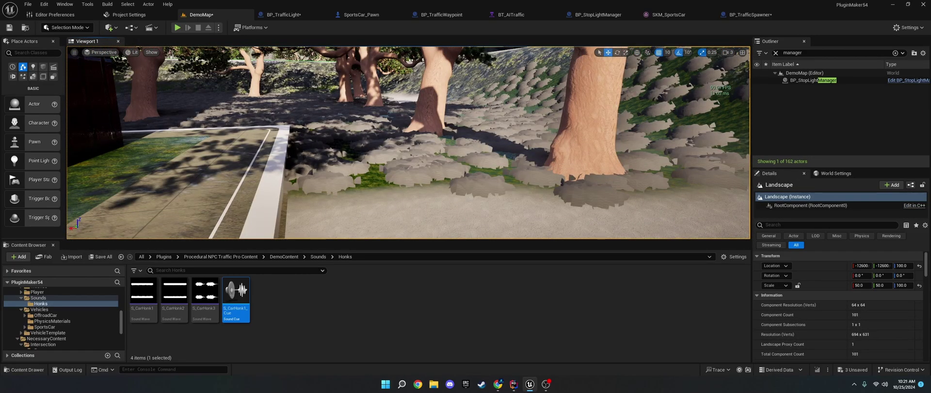